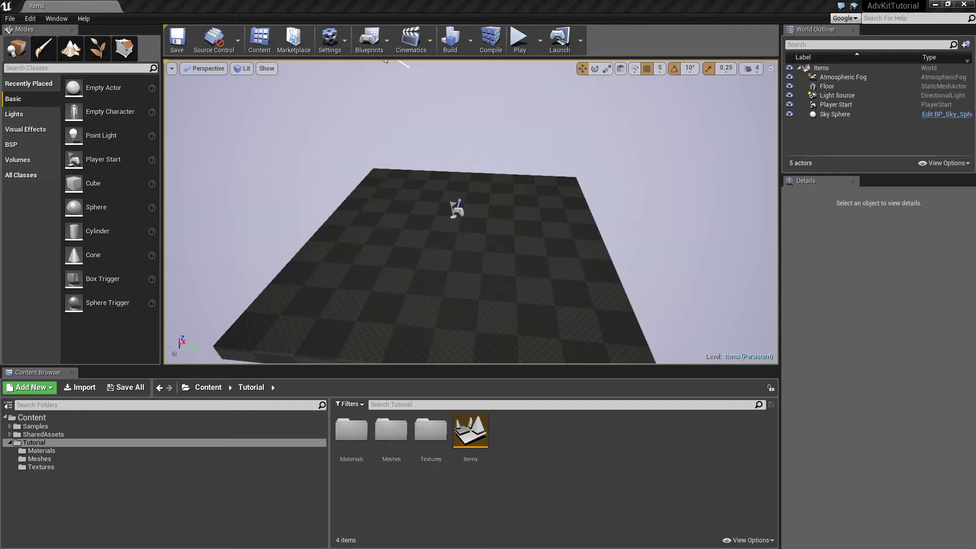
- Override the level's game mode with BP_AdvSample_GameMode in the world settings and briefly play-test the level
{"action": "left_click", "coordinate": [329, 41]}
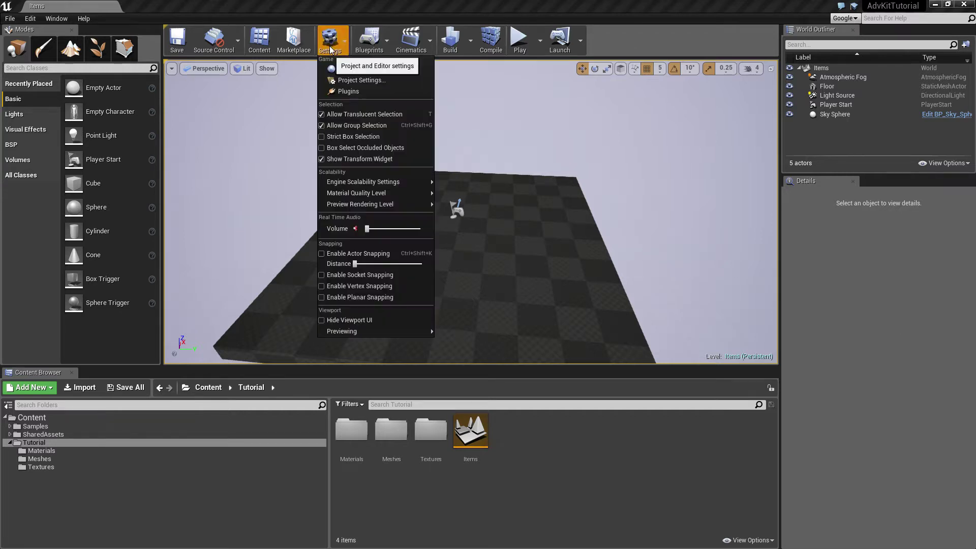
{"action": "left_click", "coordinate": [357, 69]}
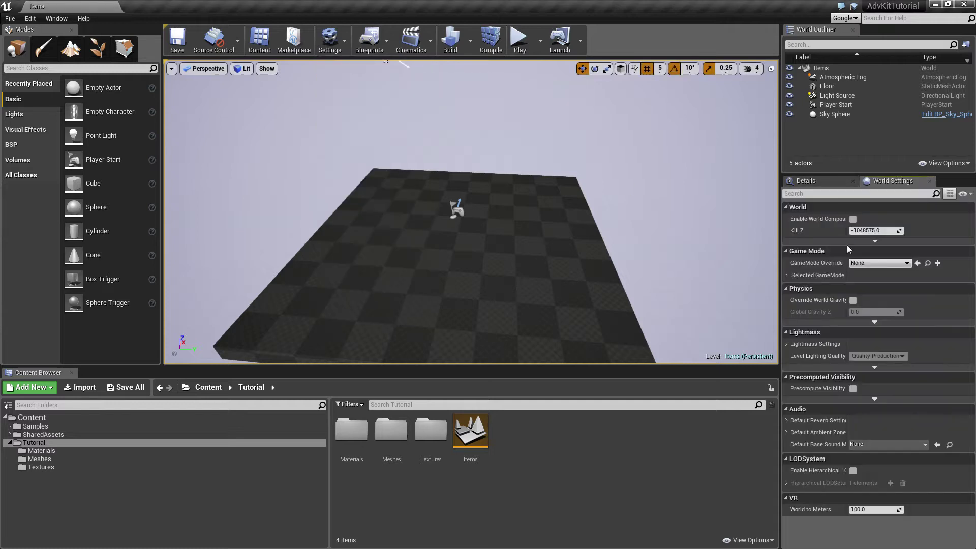
{"action": "left_click", "coordinate": [869, 263]}
{"action": "type", "text": "adv"}
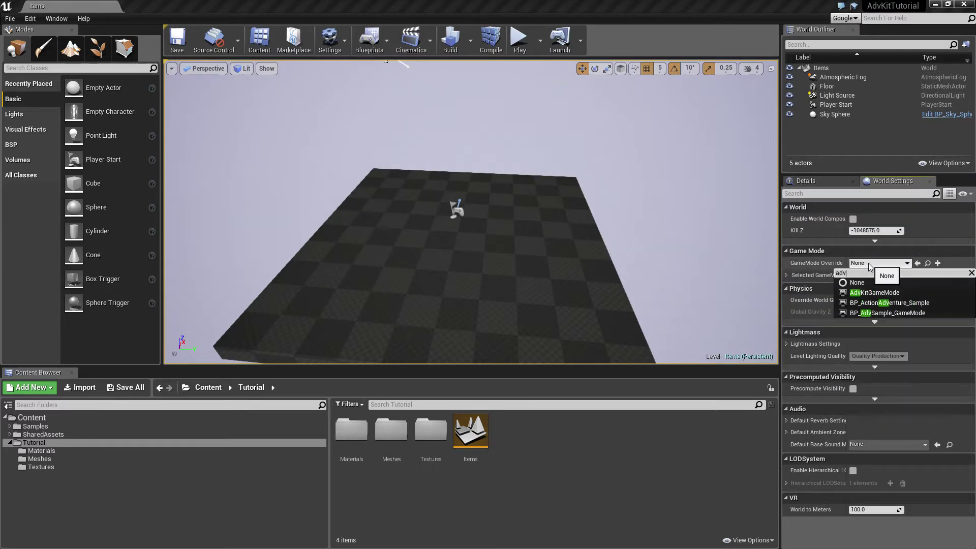
{"action": "left_click", "coordinate": [868, 314]}
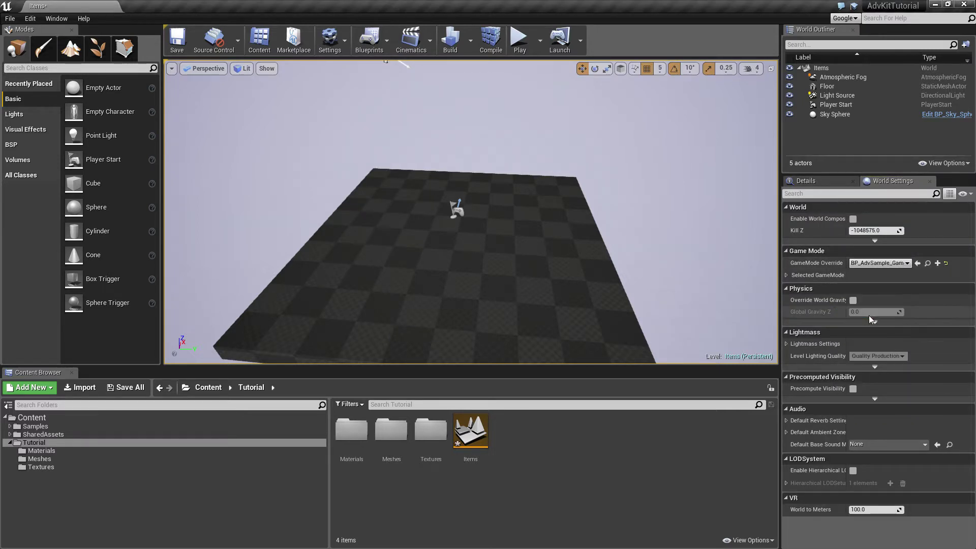
{"action": "left_click", "coordinate": [519, 40]}
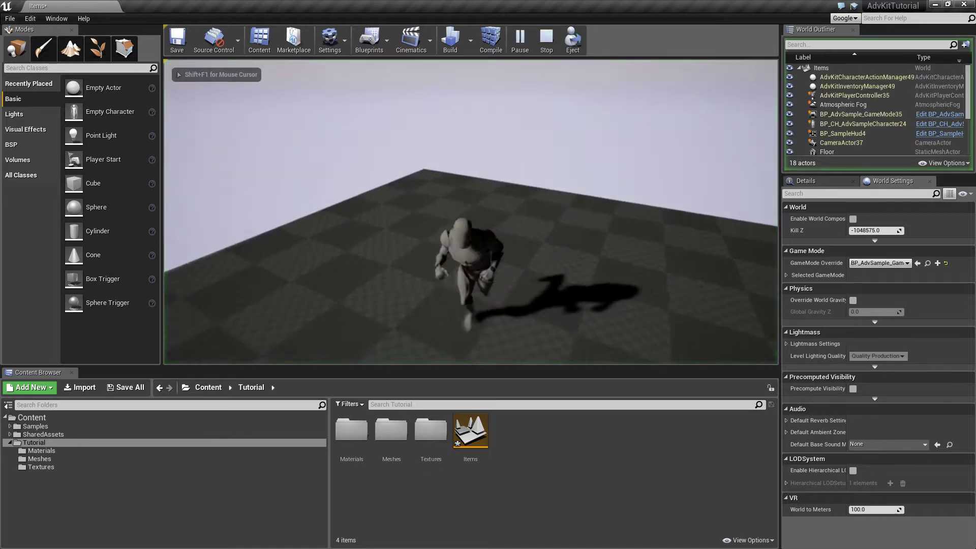
{"action": "key", "text": "Escape"}
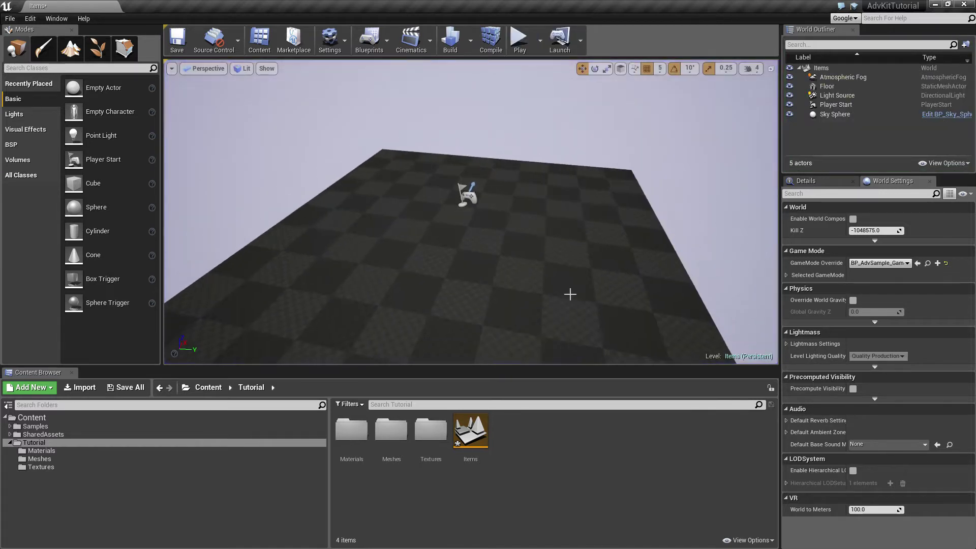
- Create a Blueprint class based on AdvKitInventoryPickup in the Tutorial folder, name it CoinPickup and open it for editing
{"action": "right_click", "coordinate": [523, 434]}
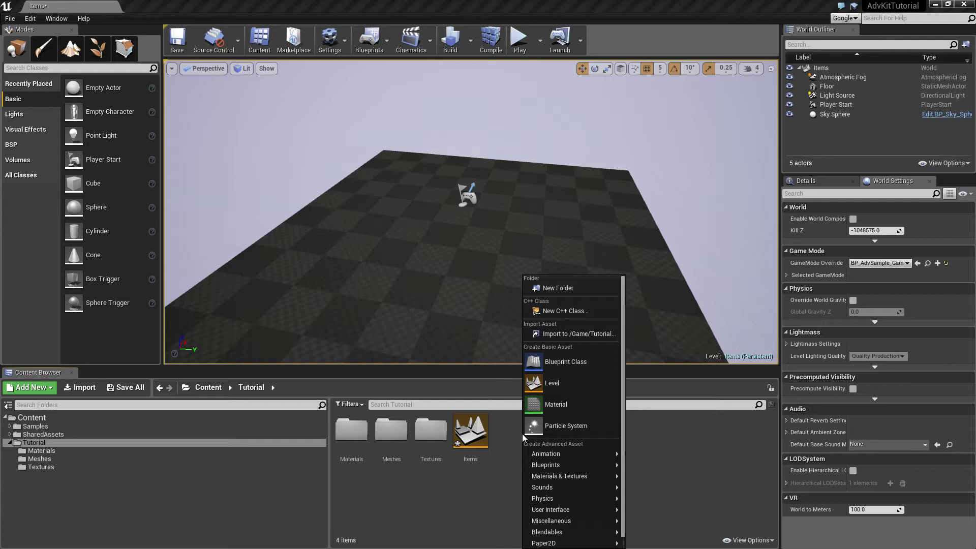
{"action": "left_click", "coordinate": [541, 371]}
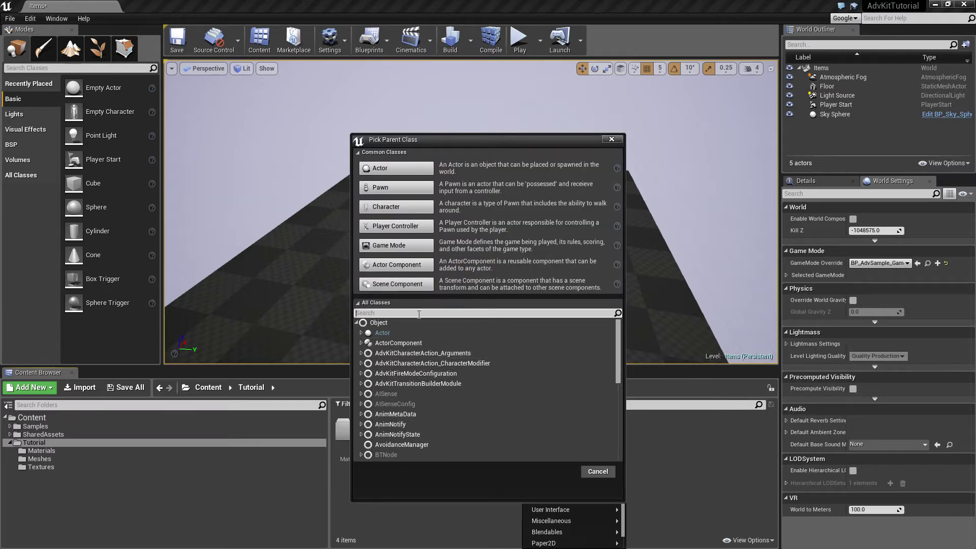
{"action": "left_click", "coordinate": [419, 313]}
{"action": "type", "text": "pickup"}
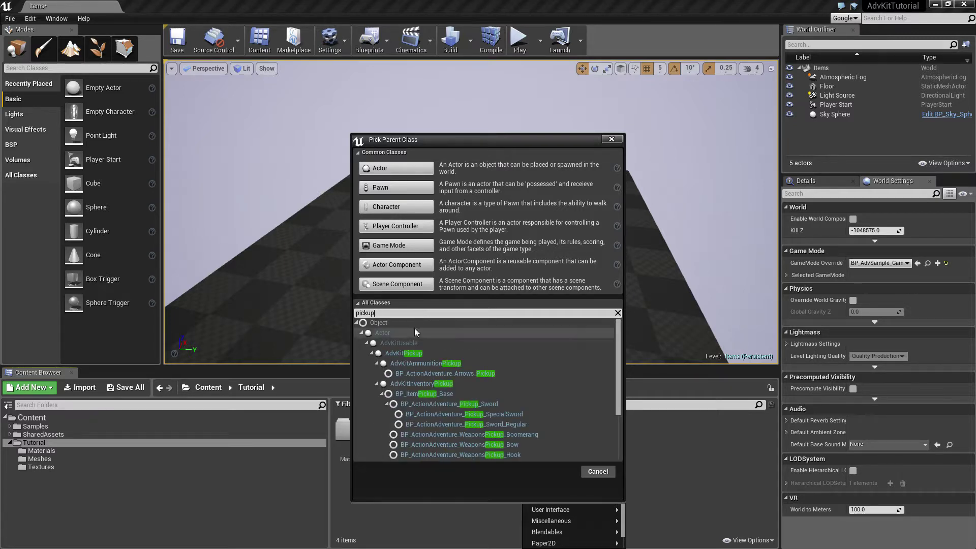
{"action": "left_click", "coordinate": [411, 385]}
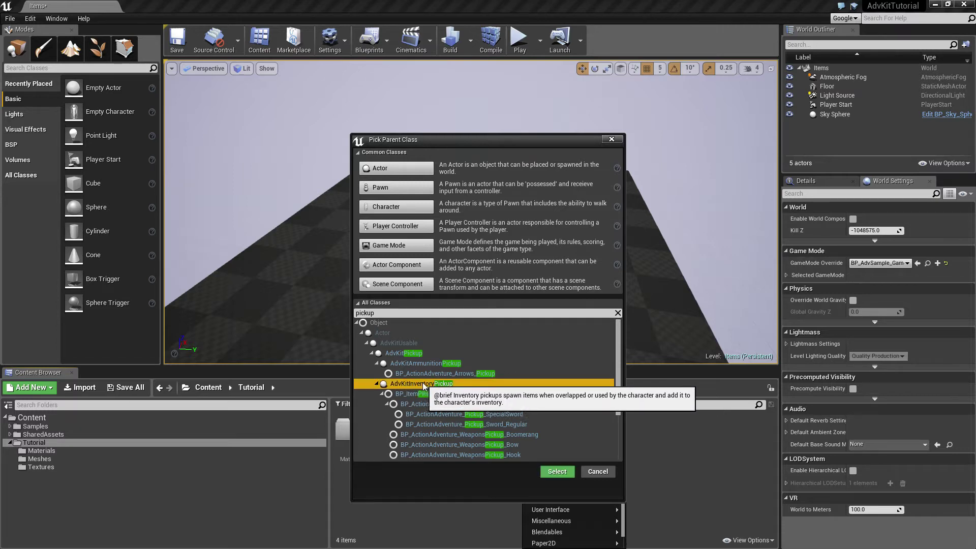
{"action": "left_click", "coordinate": [558, 472]}
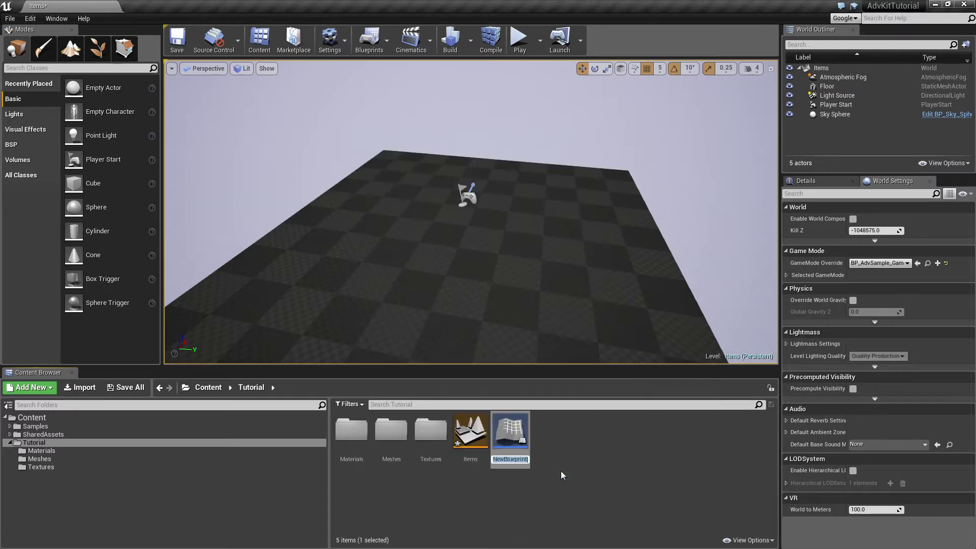
{"action": "type", "text": "CoinPickup"}
{"action": "key", "text": "Return"}
{"action": "key", "text": "Return"}
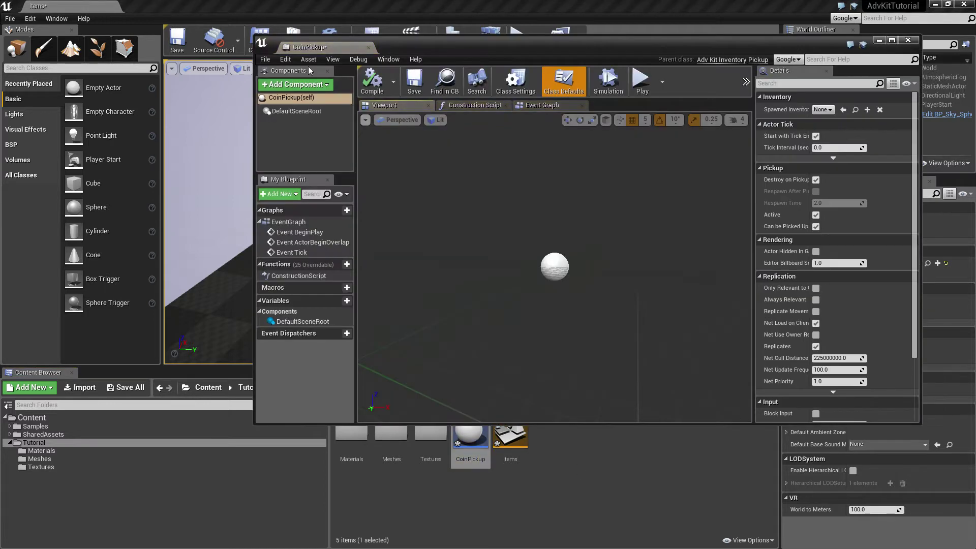
- Add the Coin mesh from the Meshes folder to the CoinPickup blueprint, raise it 40 cm above the root and compile
{"action": "double_click", "coordinate": [388, 457]}
{"action": "left_click_drag", "start_coordinate": [451, 45], "coordinate": [453, 19]}
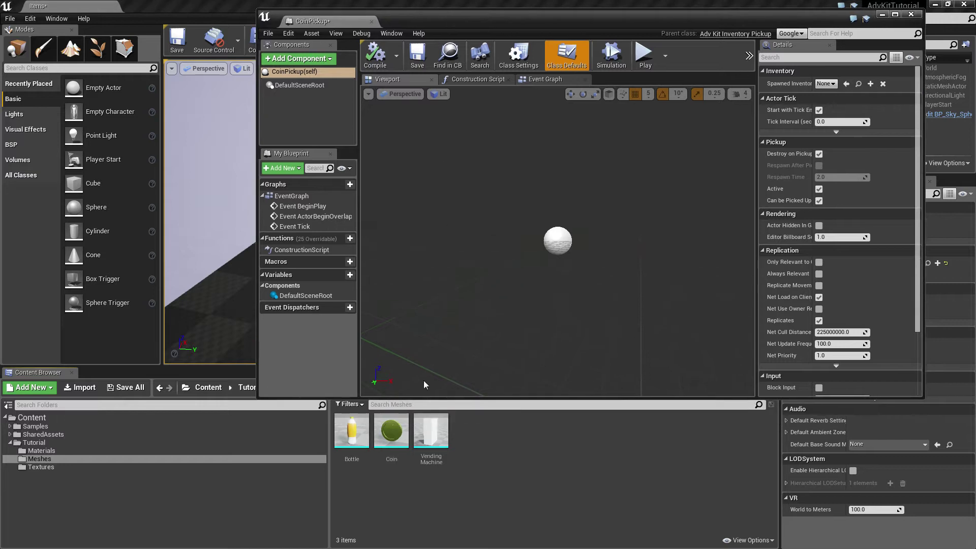
{"action": "left_click_drag", "start_coordinate": [391, 445], "coordinate": [536, 234]}
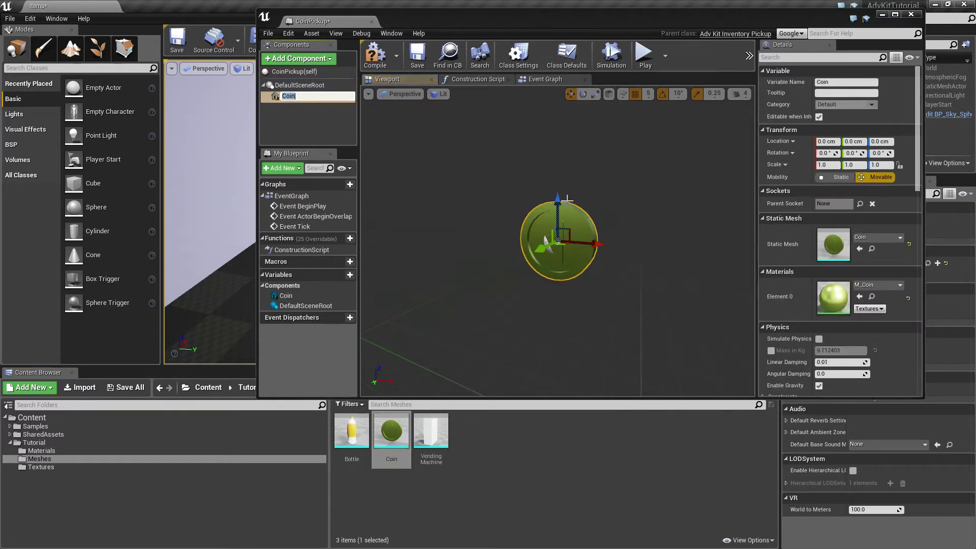
{"action": "left_click_drag", "start_coordinate": [558, 199], "coordinate": [561, 126]}
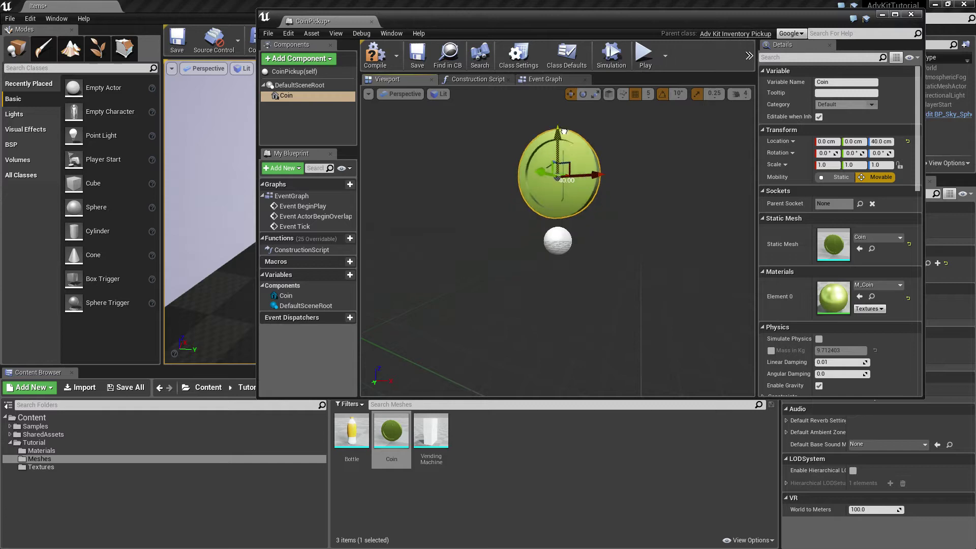
{"action": "left_click", "coordinate": [382, 60]}
- Set the Coin component's collision preset to OverlapAllDynamic, then compile and save the blueprint
{"action": "scroll", "coordinate": [804, 292], "scroll_direction": "down", "scroll_amount": 6}
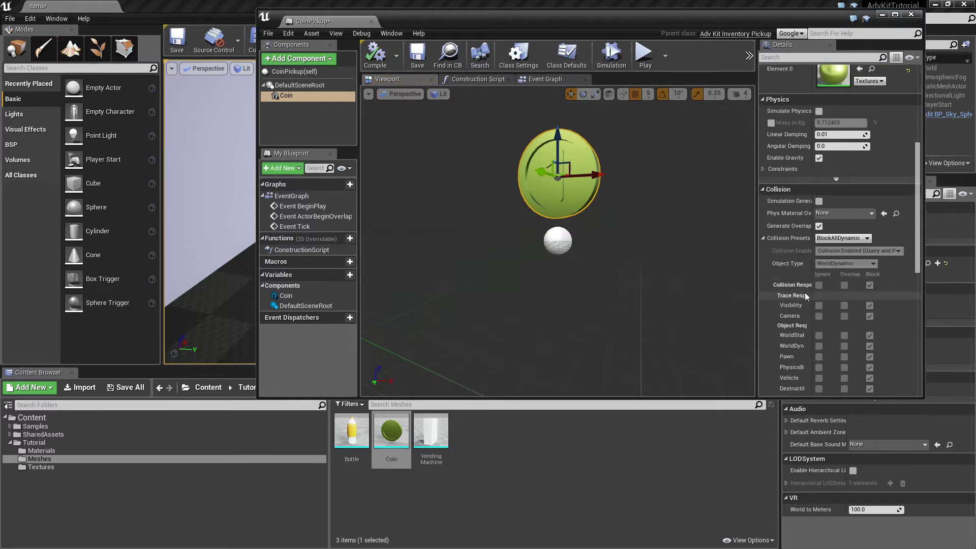
{"action": "left_click", "coordinate": [836, 240]}
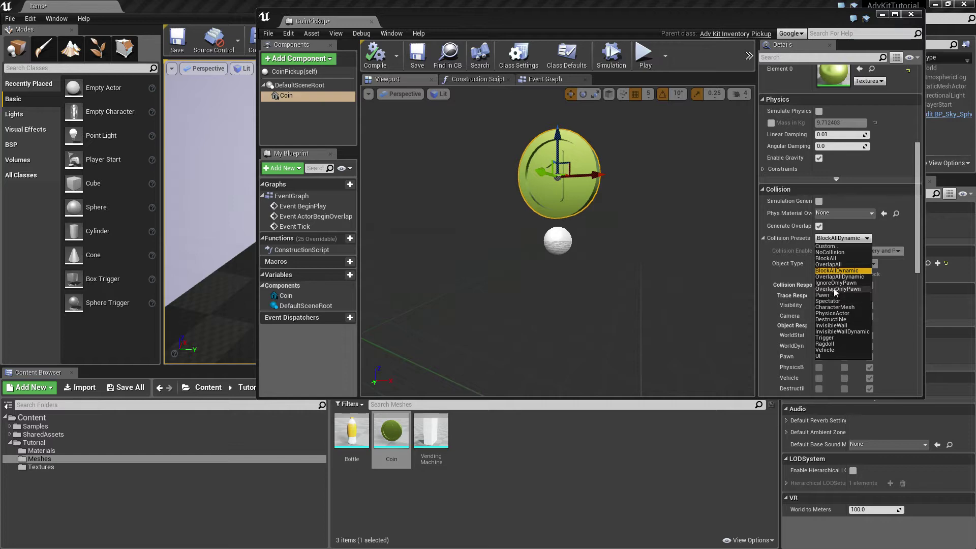
{"action": "left_click", "coordinate": [839, 276]}
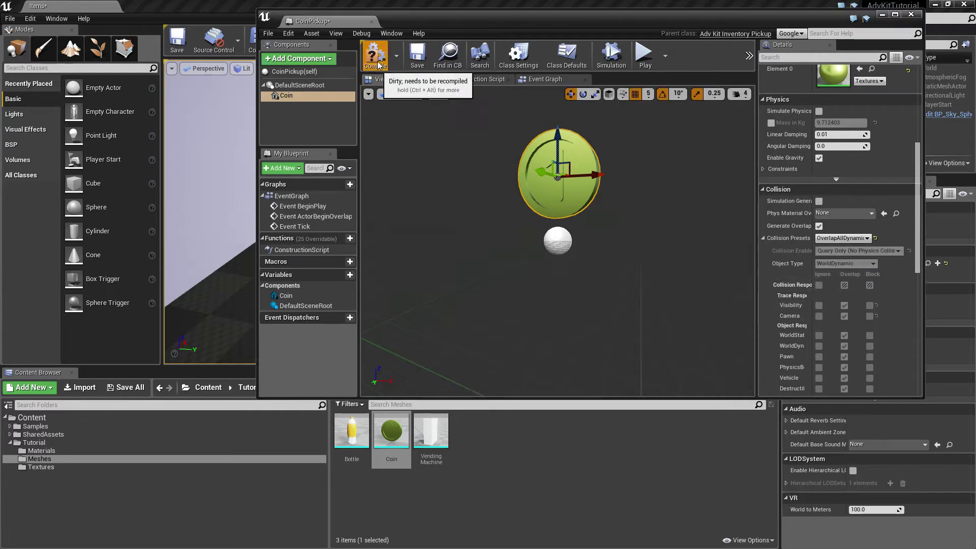
{"action": "left_click", "coordinate": [417, 55]}
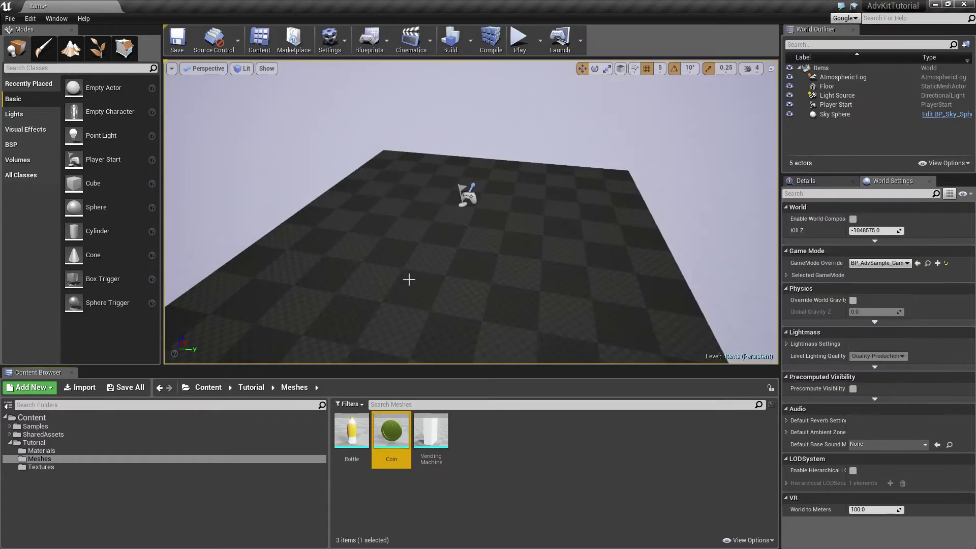
- Place a CoinPickup from the Tutorial folder on the floor near the Player Start and play-test picking it up
{"action": "left_click", "coordinate": [38, 443]}
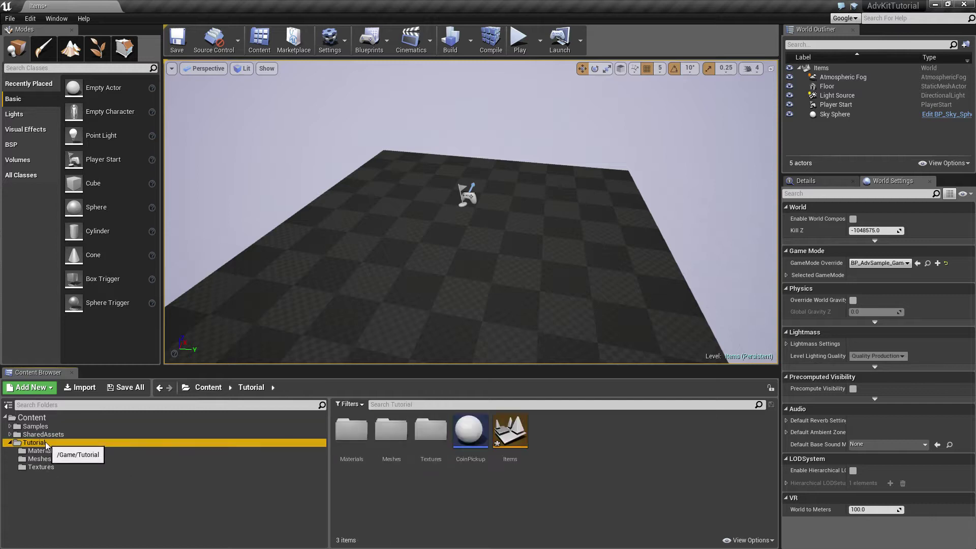
{"action": "left_click", "coordinate": [471, 433]}
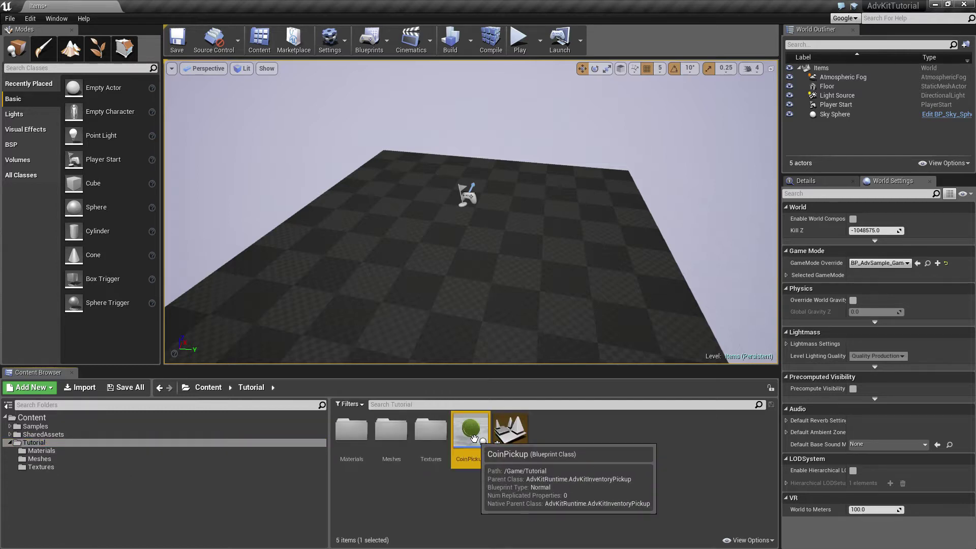
{"action": "left_click_drag", "start_coordinate": [472, 433], "coordinate": [404, 216]}
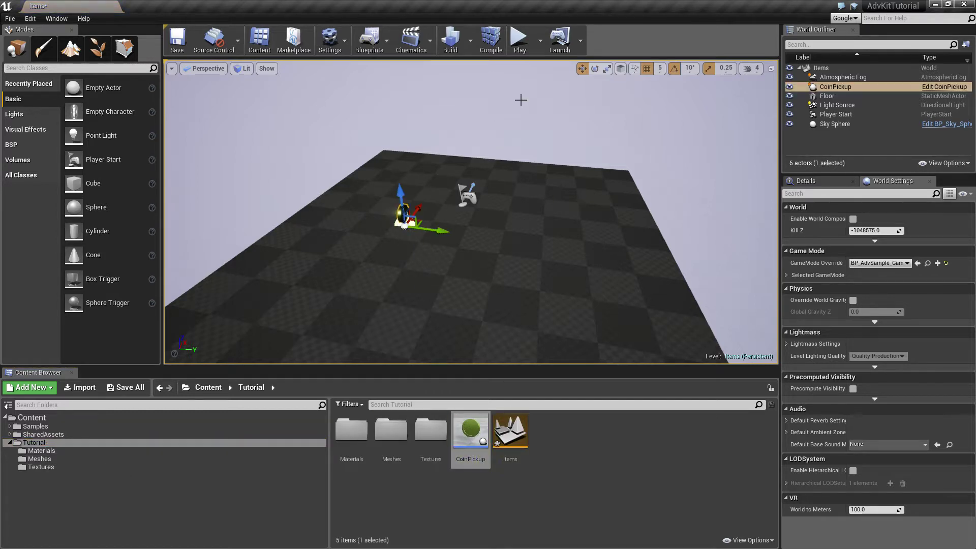
{"action": "left_click", "coordinate": [519, 41]}
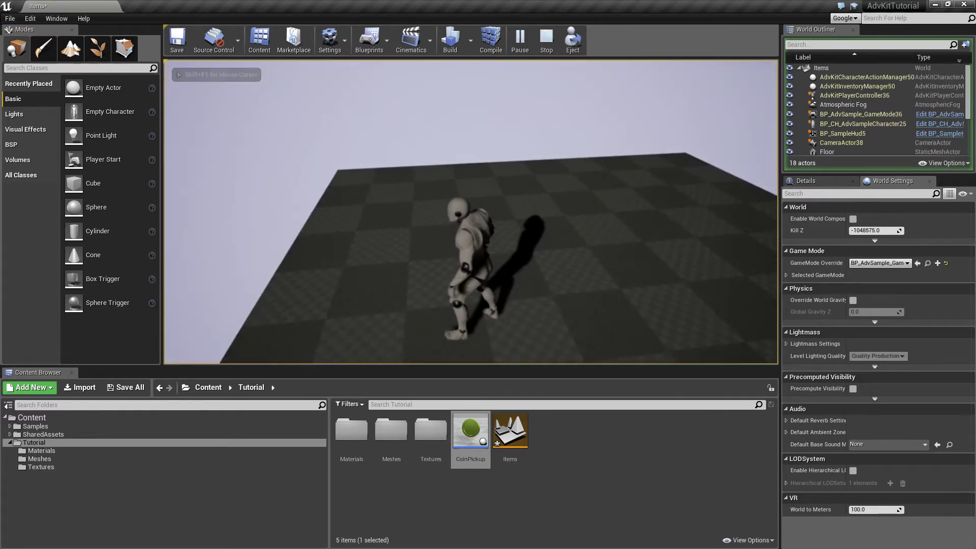
{"action": "key", "text": "Escape"}
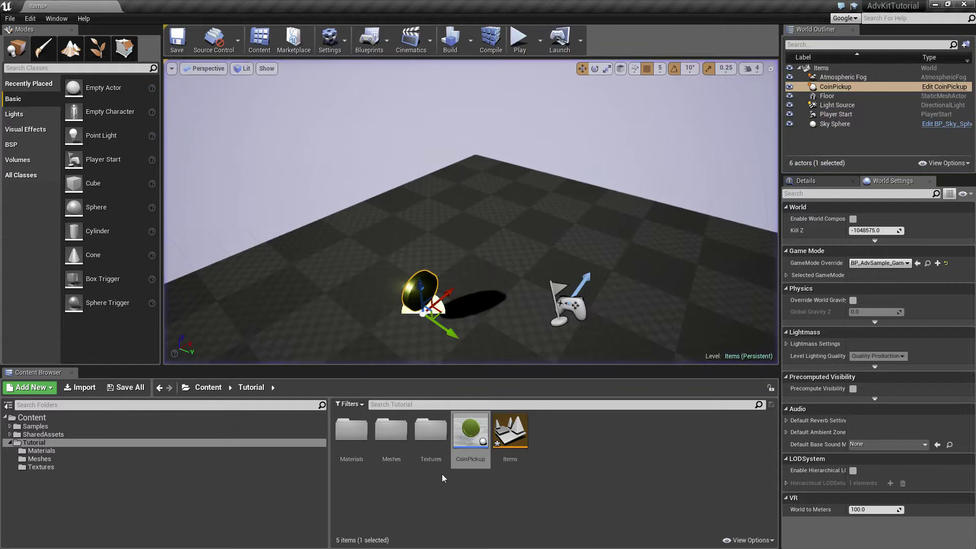
- Reopen the CoinPickup blueprint and examine its spawned inventory class setting
{"action": "mouse_move", "coordinate": [485, 442]}
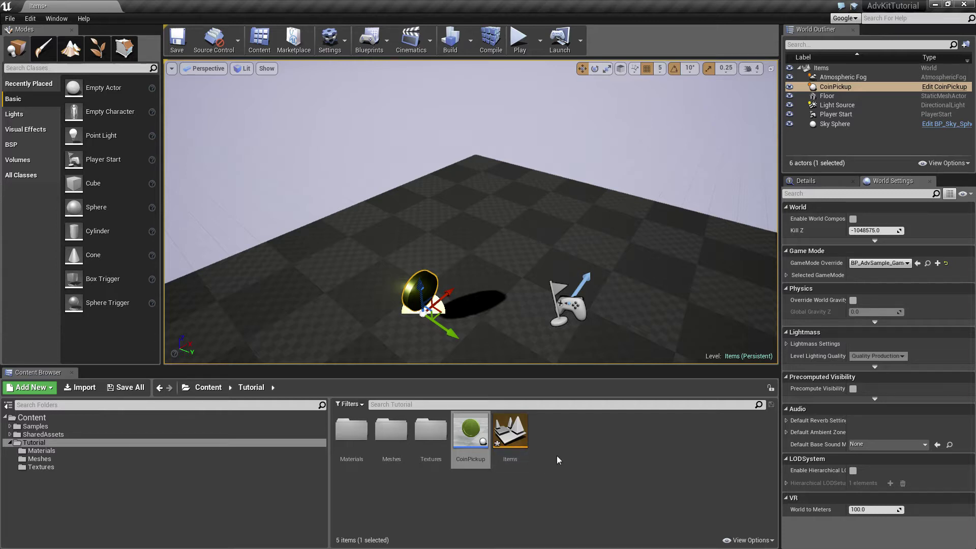
{"action": "left_click", "coordinate": [562, 440]}
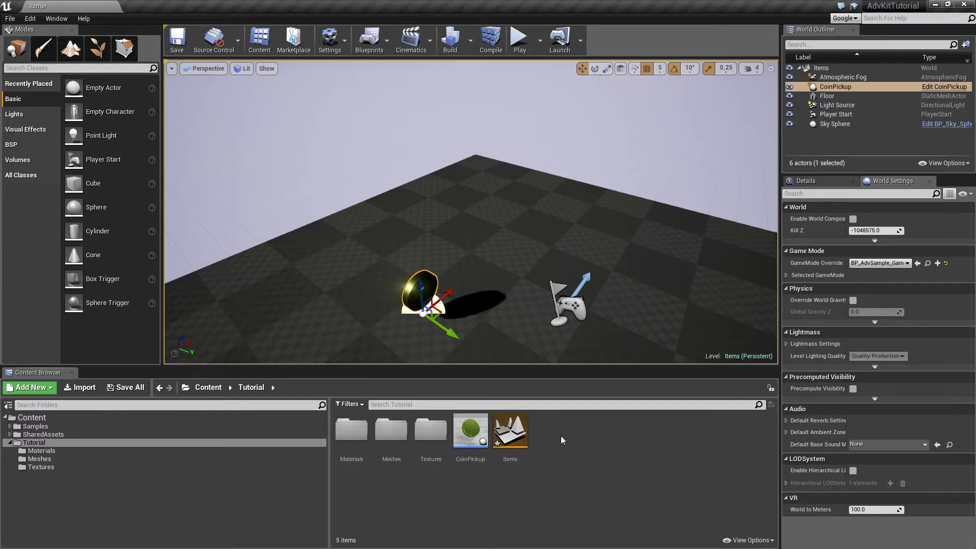
{"action": "double_click", "coordinate": [470, 431]}
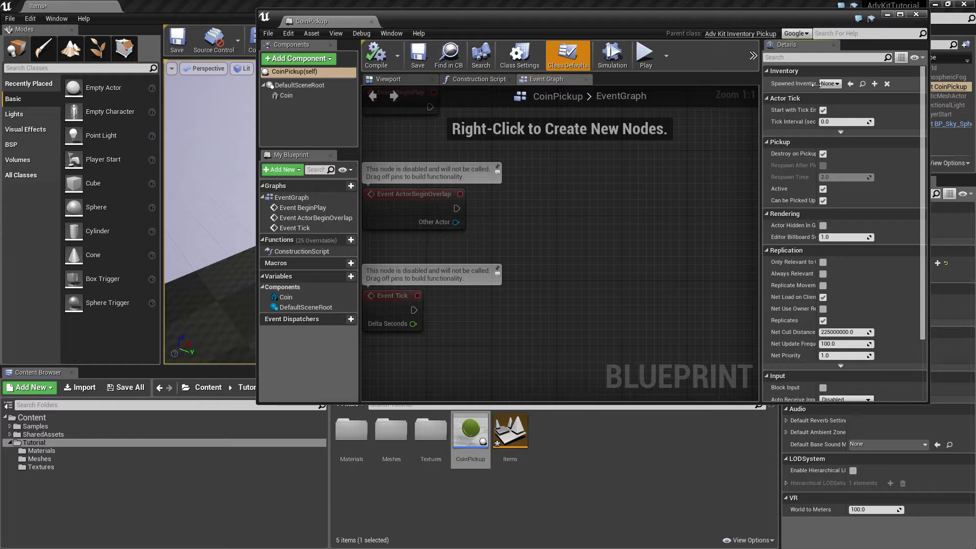
{"action": "mouse_move", "coordinate": [815, 86]}
{"action": "left_mouse_down"}
{"action": "mouse_move", "coordinate": [827, 84]}
{"action": "mouse_move", "coordinate": [814, 84]}
{"action": "left_mouse_up"}
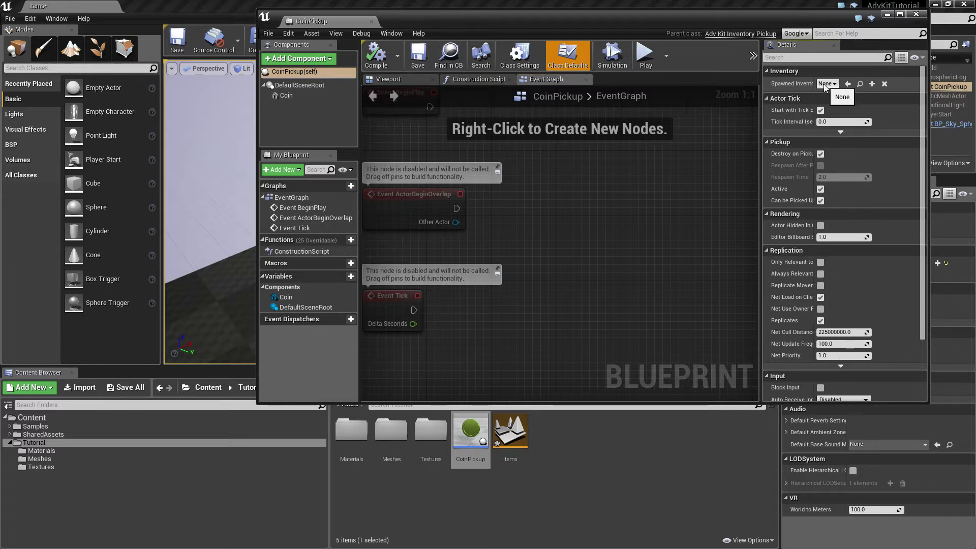
- Create a blueprint class named CoinItem in the Tutorial folder with AdvKitInventoryItem as its parent class
{"action": "left_click", "coordinate": [524, 496]}
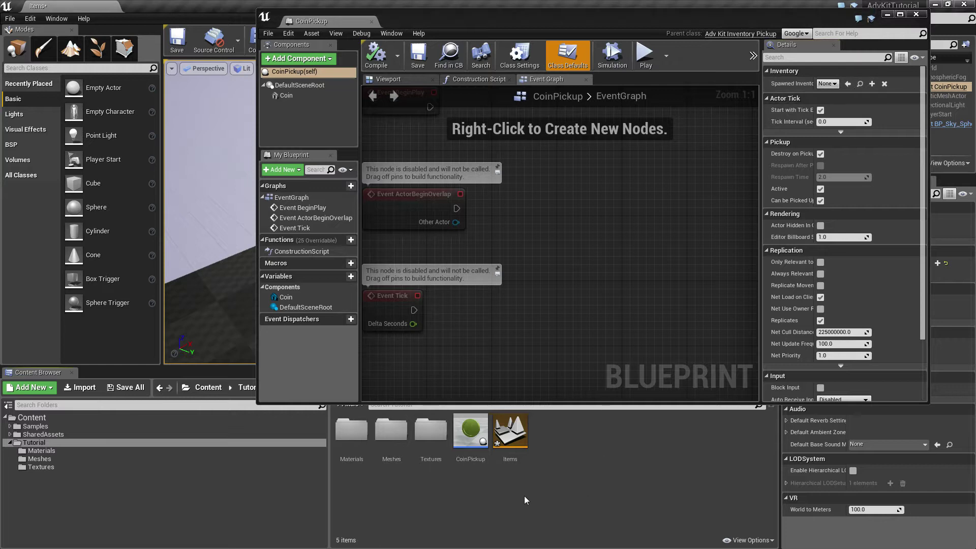
{"action": "right_click", "coordinate": [567, 447]}
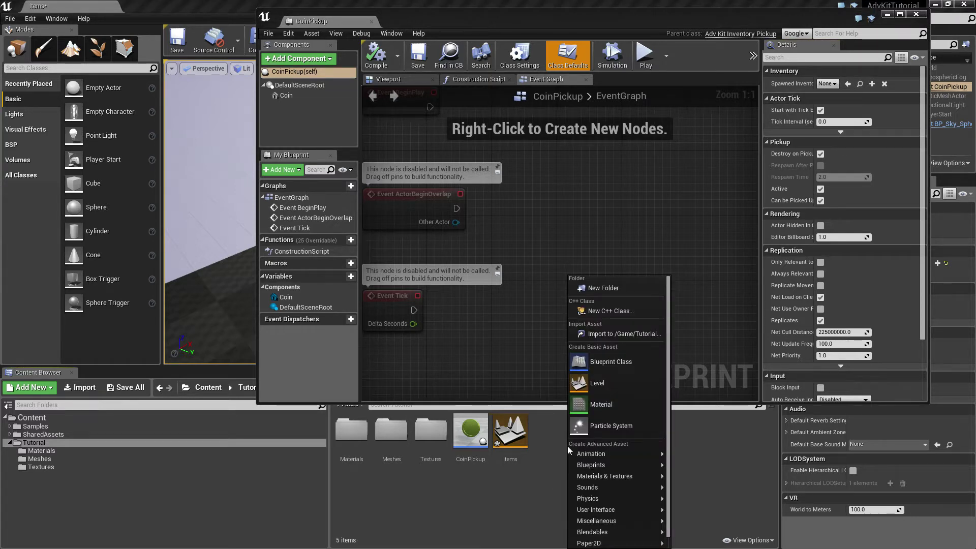
{"action": "left_click", "coordinate": [617, 363]}
{"action": "left_click", "coordinate": [434, 313]}
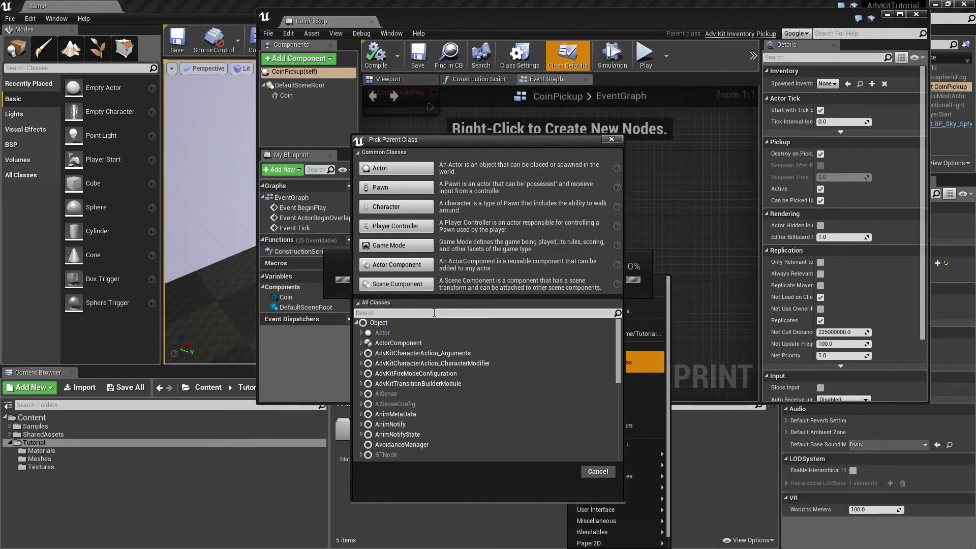
{"action": "type", "text": "invent"}
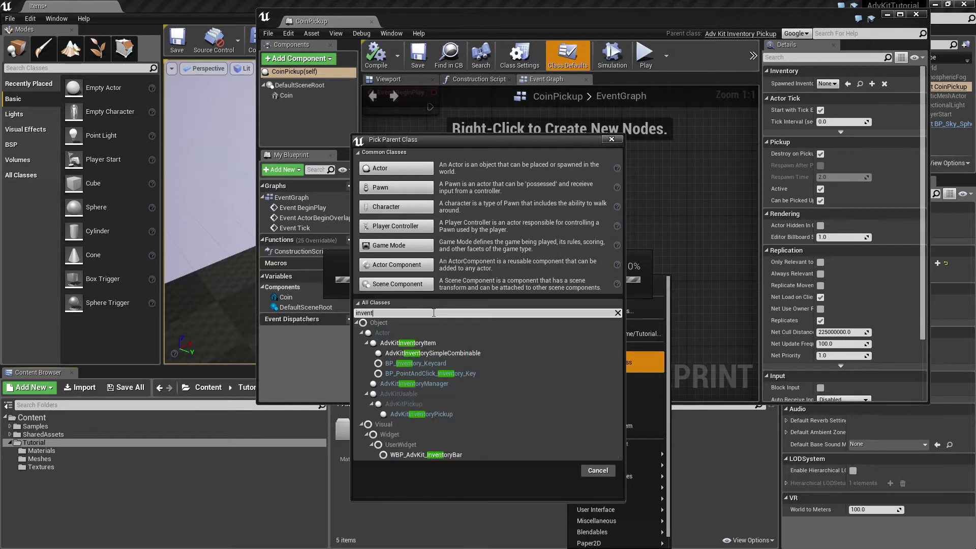
{"action": "left_click", "coordinate": [408, 343]}
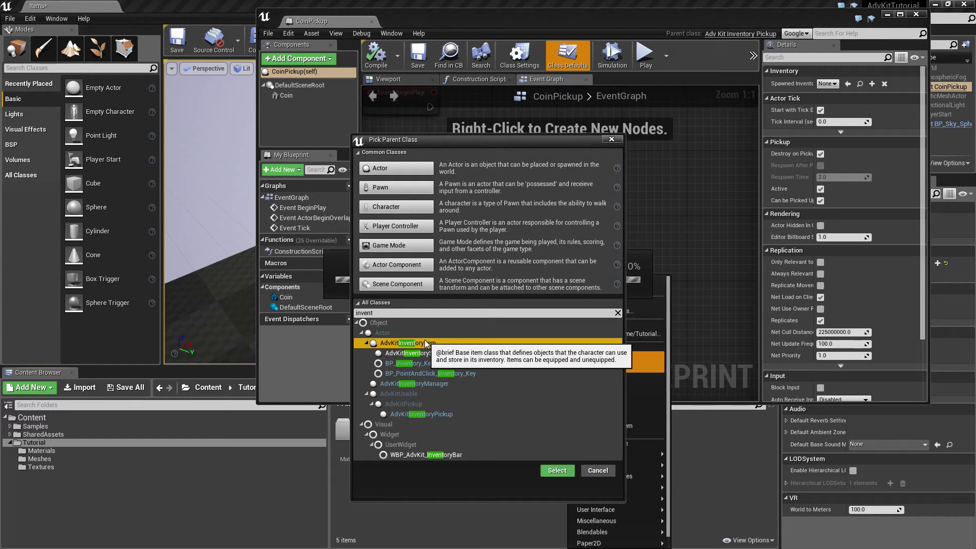
{"action": "left_click", "coordinate": [556, 470]}
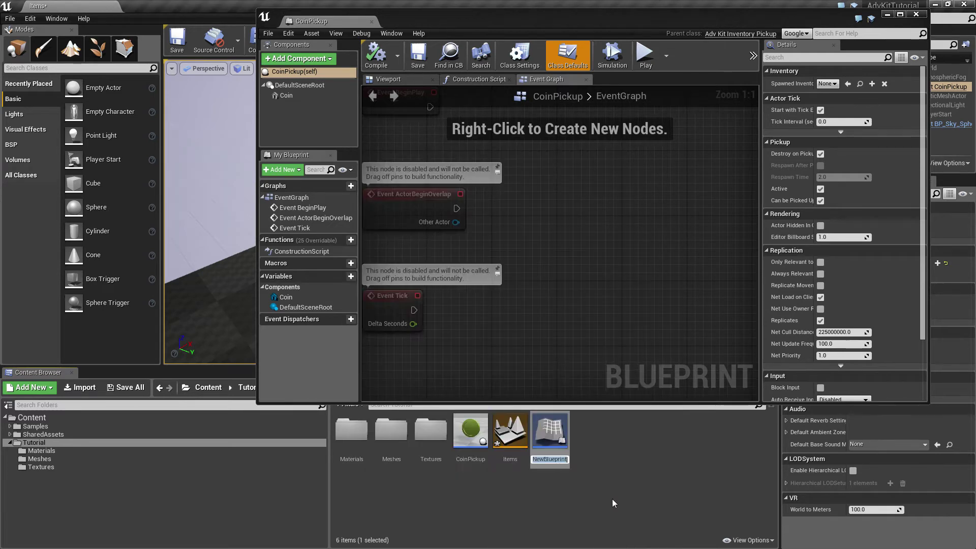
{"action": "type", "text": "CoinItem"}
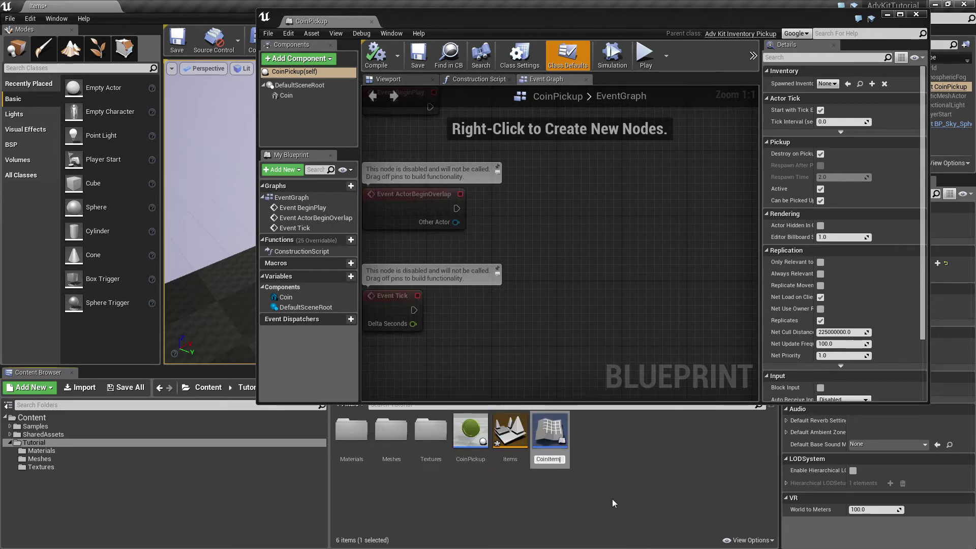
{"action": "key", "text": "Return"}
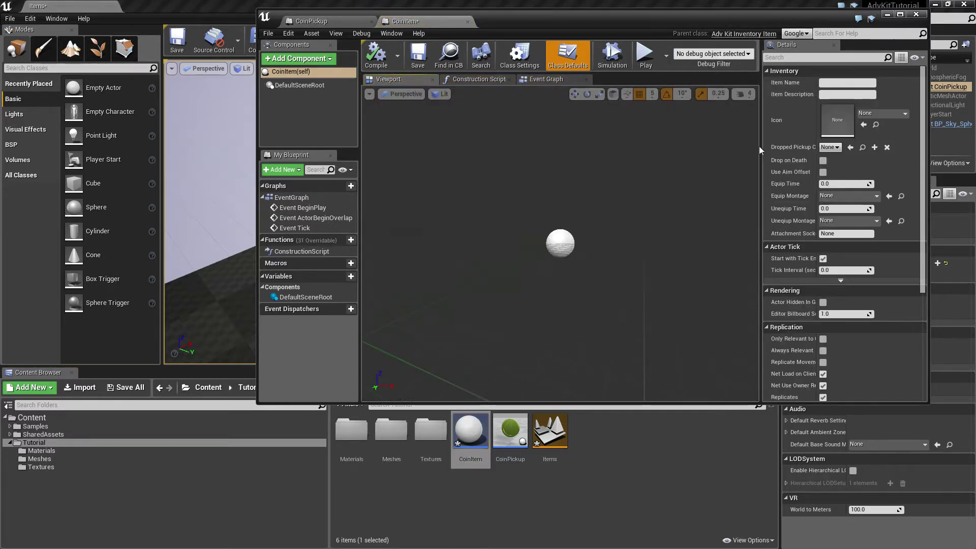
- Assign the T_Coin texture from the Textures folder as the CoinItem blueprint's inventory icon
{"action": "left_click_drag", "start_coordinate": [760, 145], "coordinate": [734, 146]}
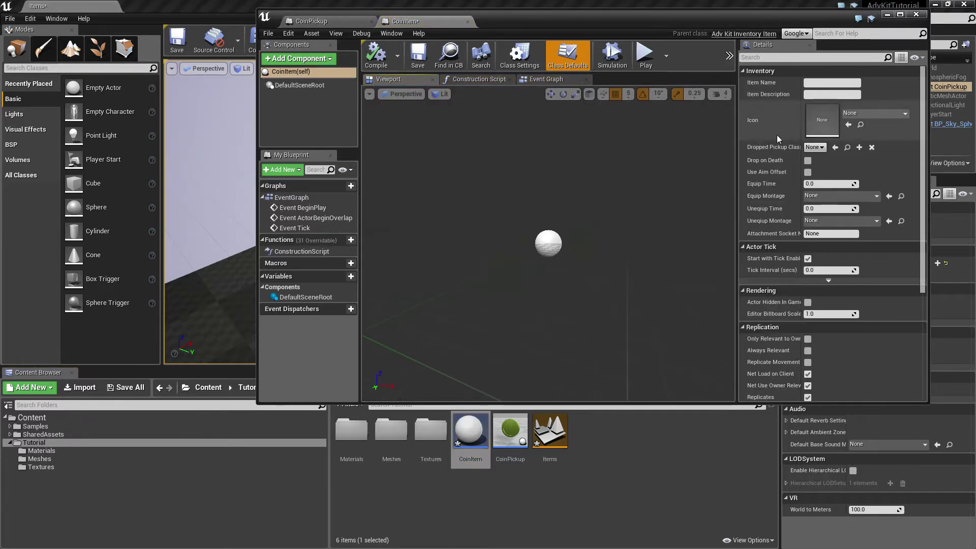
{"action": "double_click", "coordinate": [430, 447]}
{"action": "left_click", "coordinate": [352, 431]}
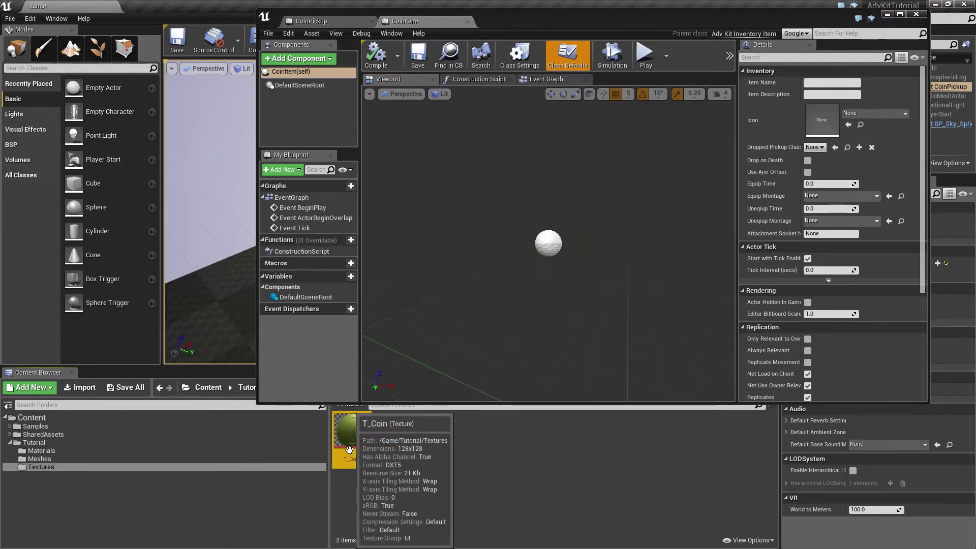
{"action": "left_click", "coordinate": [847, 125]}
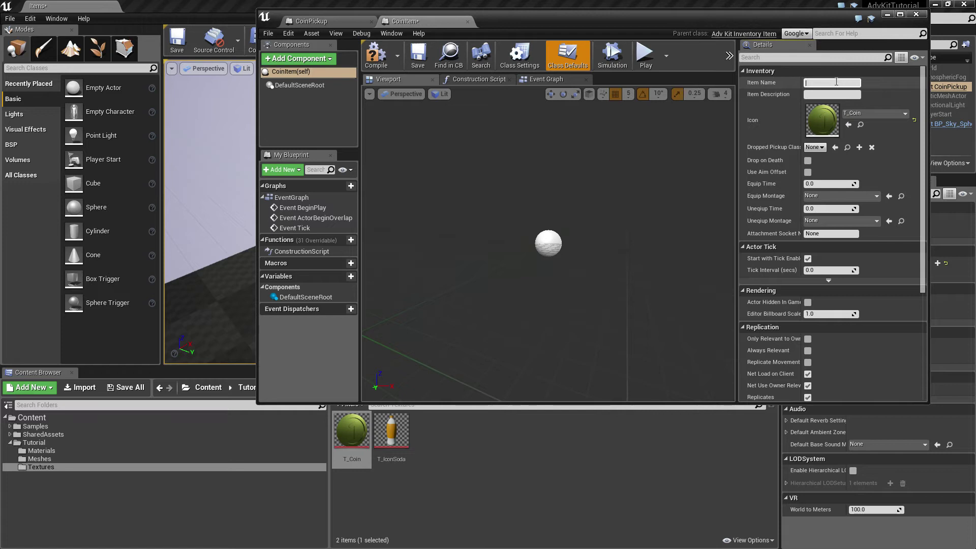
- Set CoinItem's item name to "Coin" and its description to "So shiny!", then save and close the blueprint
{"action": "left_click", "coordinate": [836, 82]}
{"action": "type", "text": "Coin"}
{"action": "key", "text": "Tab"}
{"action": "type", "text": "So shiny!"}
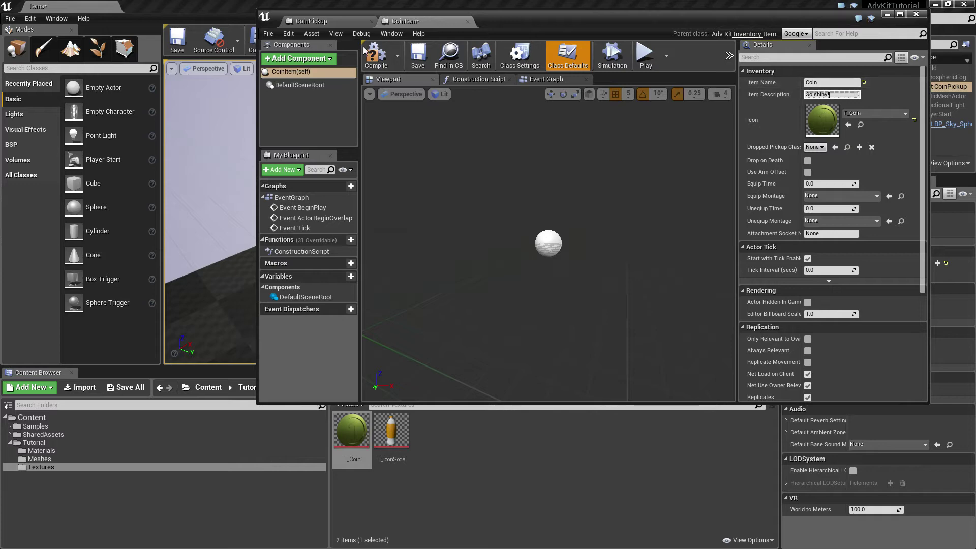
{"action": "key", "text": "Return"}
{"action": "left_click", "coordinate": [418, 54]}
{"action": "left_click", "coordinate": [467, 22]}
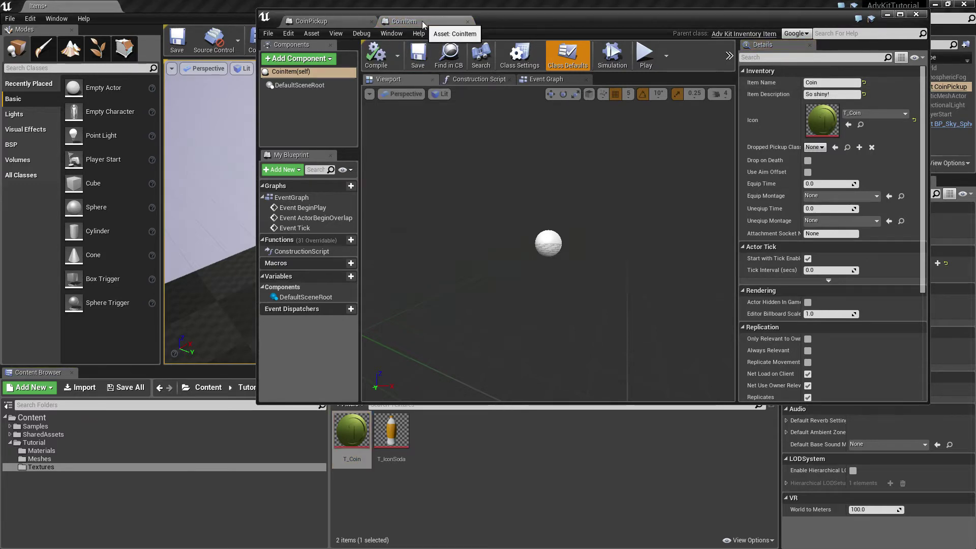
- Set CoinPickup's spawned inventory class to CoinItem, then compile, save and close the blueprint
{"action": "left_click", "coordinate": [114, 445]}
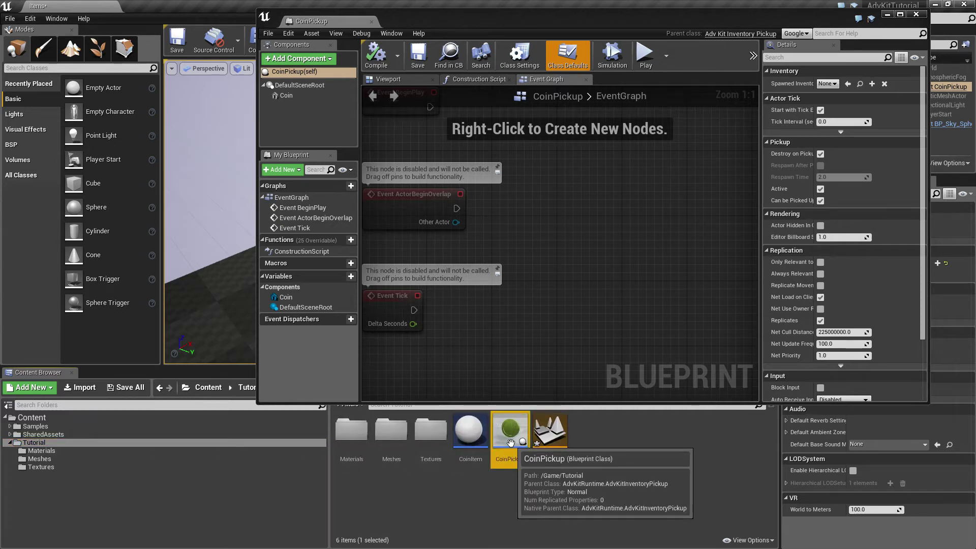
{"action": "left_click", "coordinate": [470, 440]}
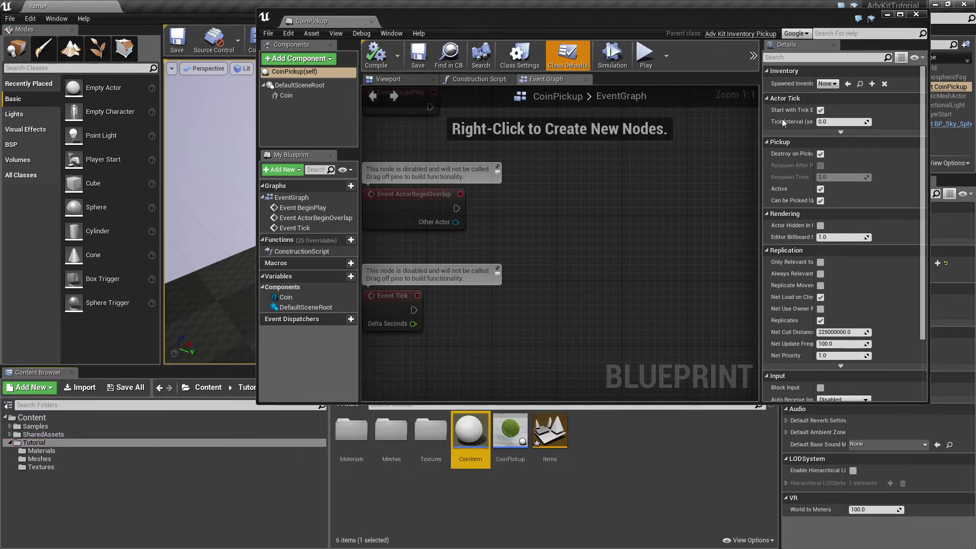
{"action": "left_click", "coordinate": [847, 84]}
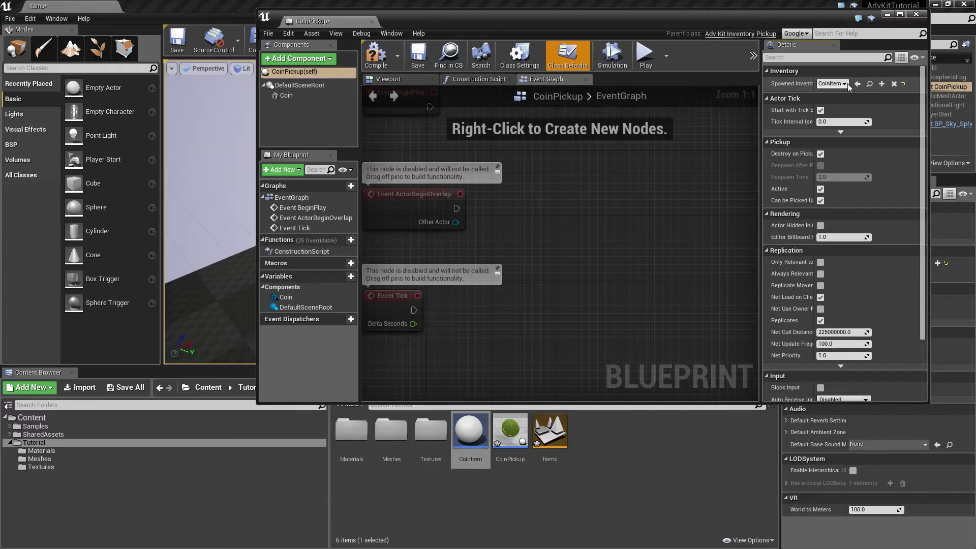
{"action": "left_click", "coordinate": [376, 54]}
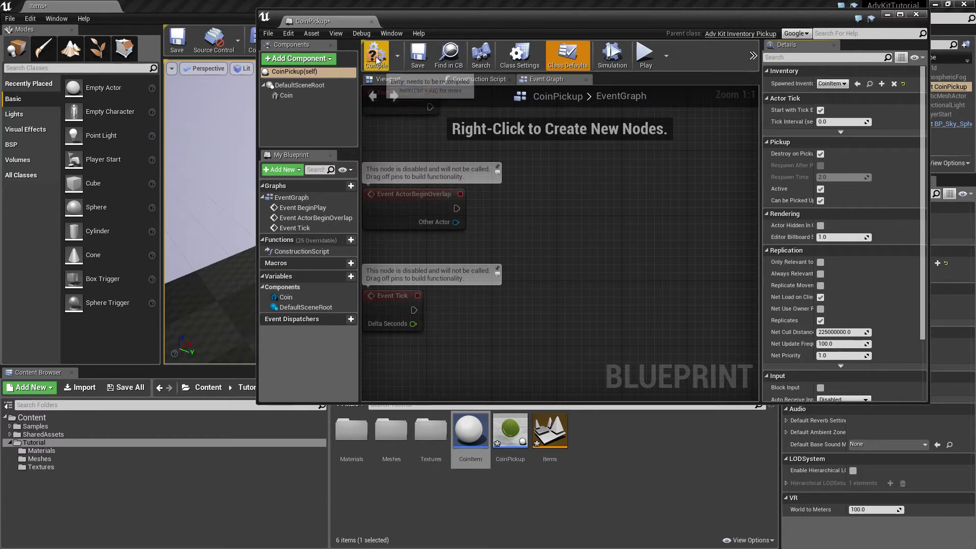
{"action": "left_click", "coordinate": [416, 54]}
{"action": "left_click", "coordinate": [334, 22]}
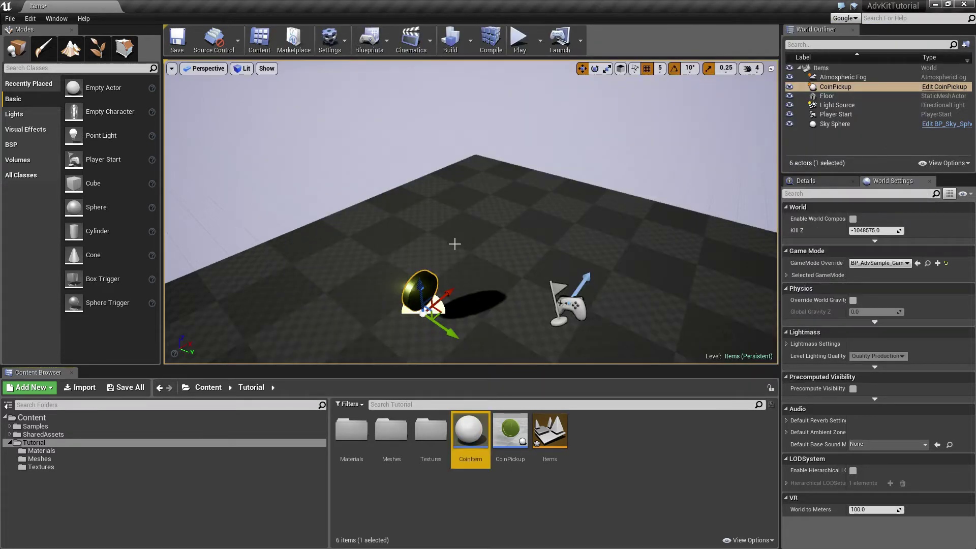
- Play-test the level by picking up the coin and examine its entry in the inventory bar
{"action": "left_click", "coordinate": [519, 39]}
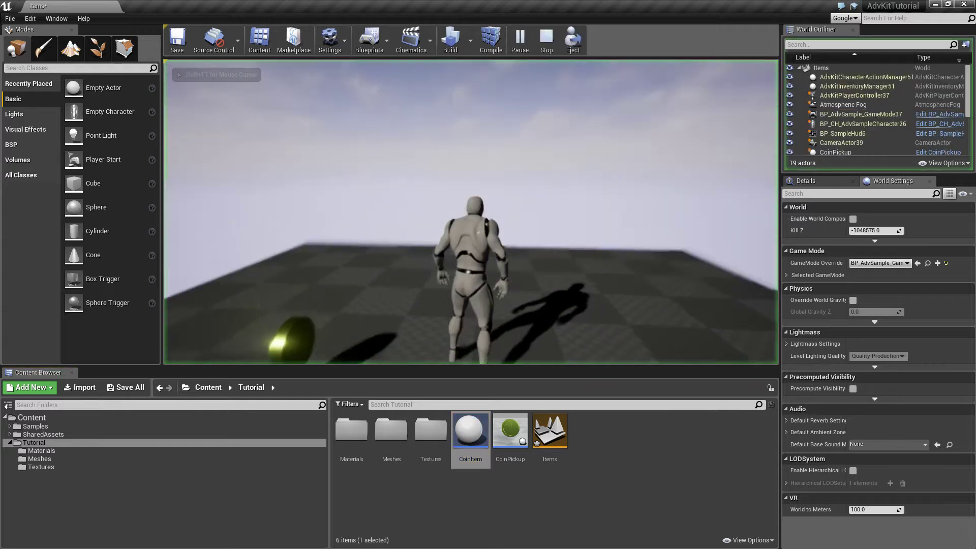
{"action": "key", "text": "w"}
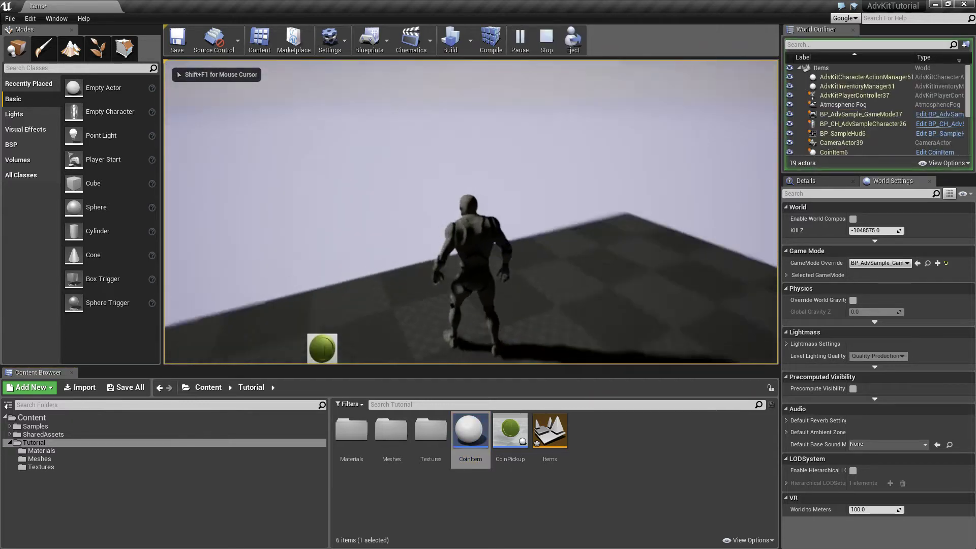
{"action": "key", "text": "w"}
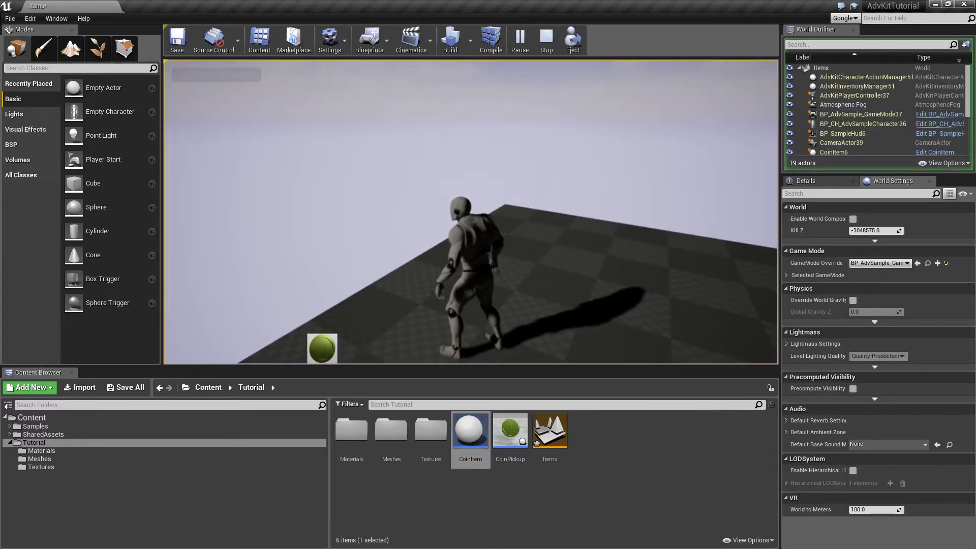
{"action": "key", "text": "shift+F1"}
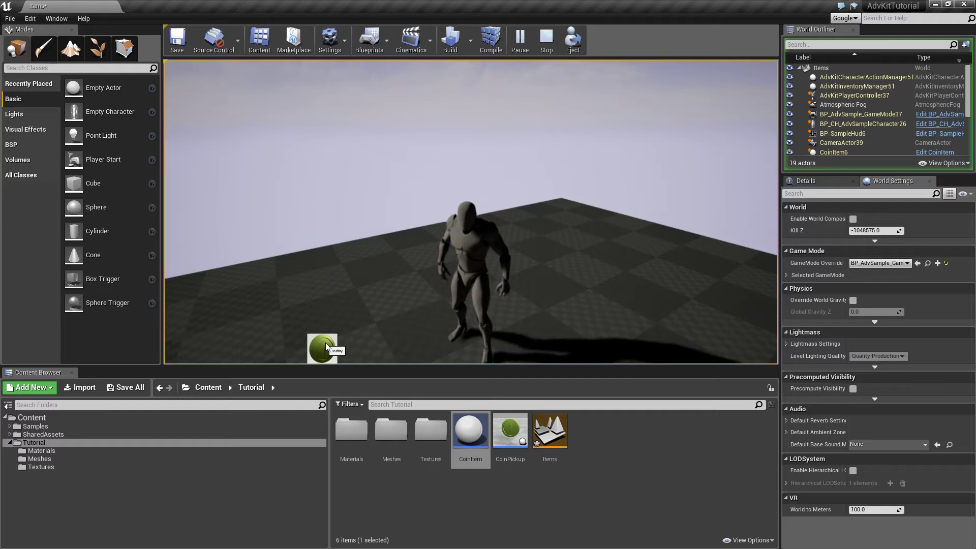
{"action": "left_click", "coordinate": [547, 47]}
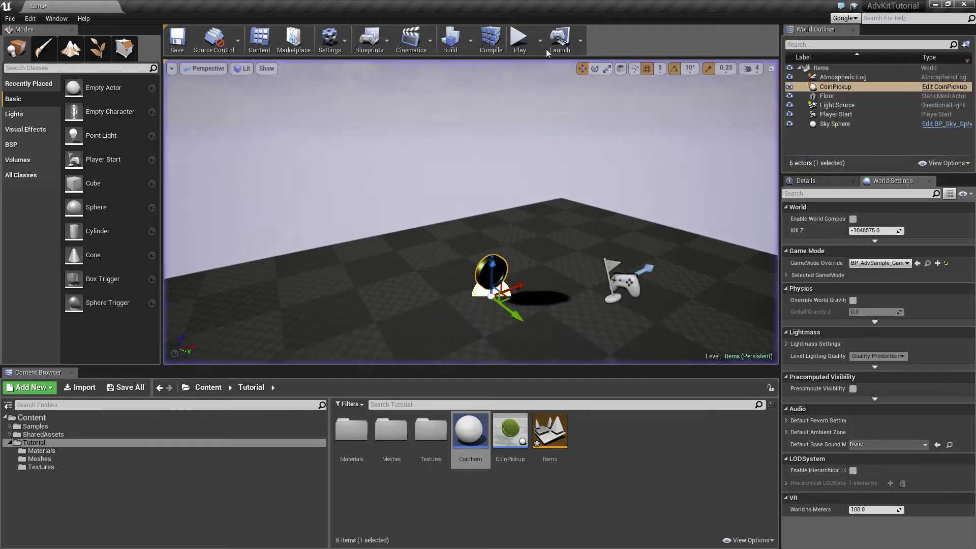
- Move the CoinPickup in the level along its X axis, farther away from the Player Start
{"action": "right_click_drag", "start_coordinate": [508, 244], "coordinate": [554, 266]}
{"action": "key", "text": "s"}
{"action": "left_click_drag", "start_coordinate": [431, 227], "coordinate": [340, 246]}
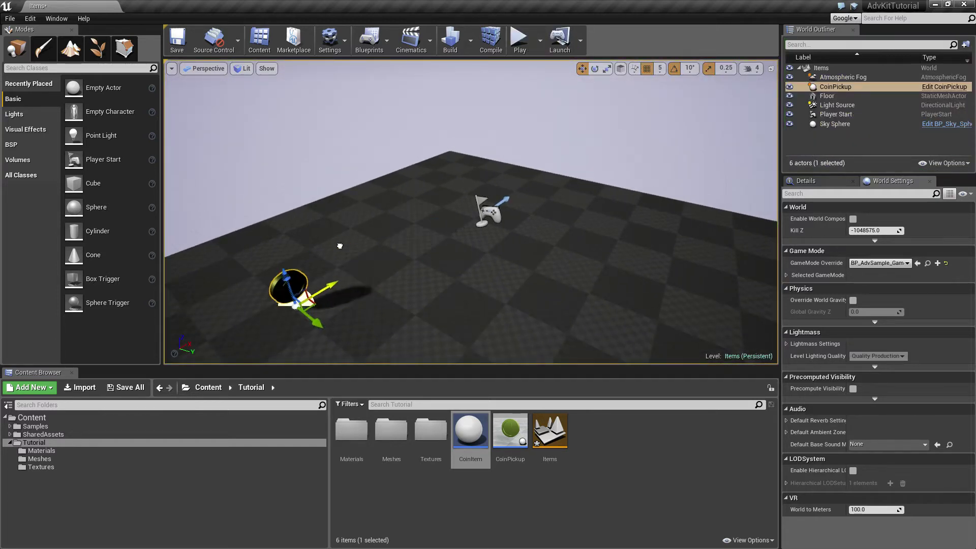
{"action": "key", "text": "f"}
{"action": "right_click_drag", "start_coordinate": [526, 224], "coordinate": [564, 231]}
- Create a blueprint class named VendingMachine in the Tutorial folder with AdvKitUsableSimpleSwitch as its parent class
{"action": "left_click", "coordinate": [647, 489]}
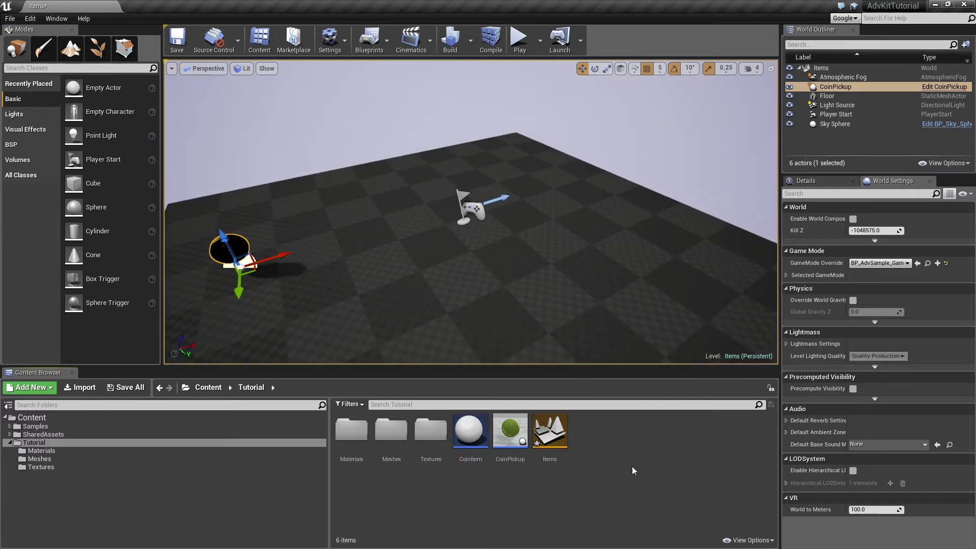
{"action": "right_click", "coordinate": [582, 432]}
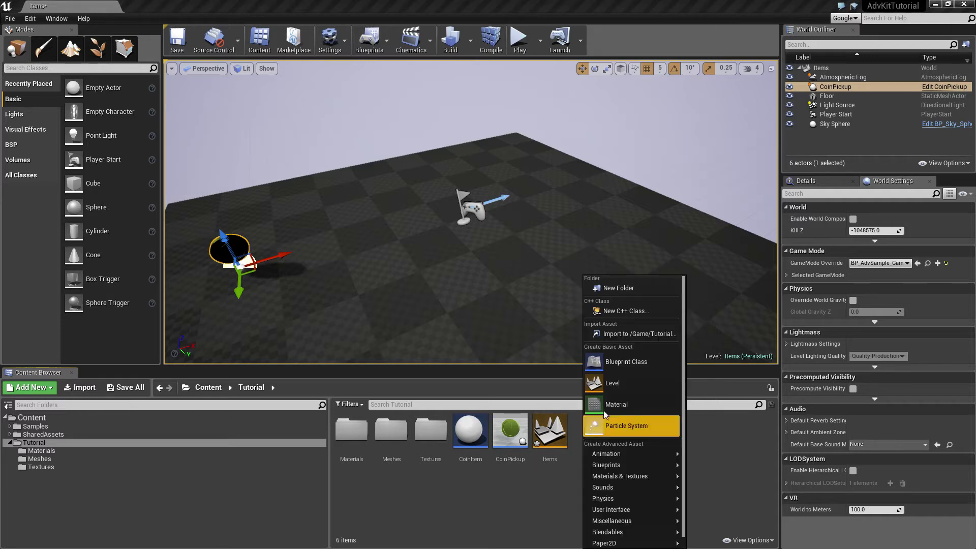
{"action": "left_click", "coordinate": [606, 360]}
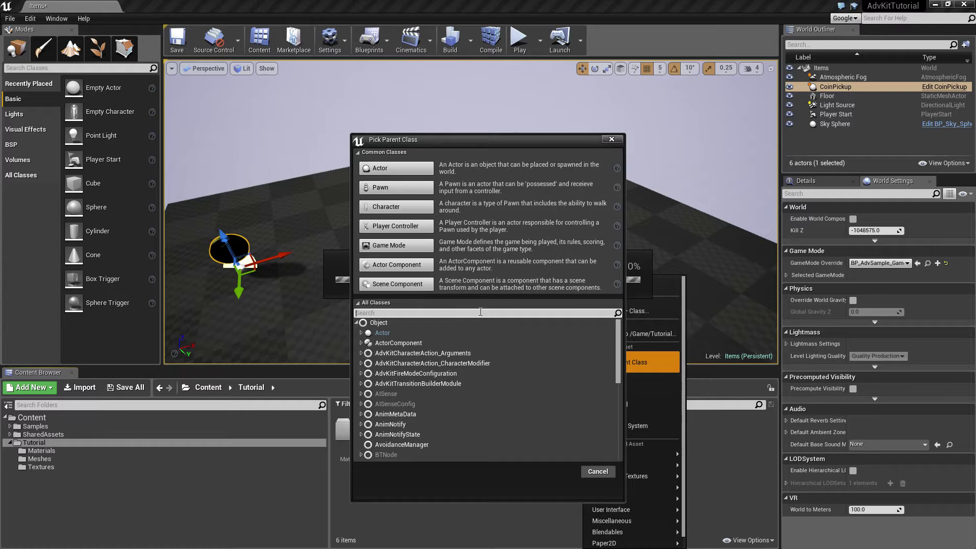
{"action": "type", "text": "switch"}
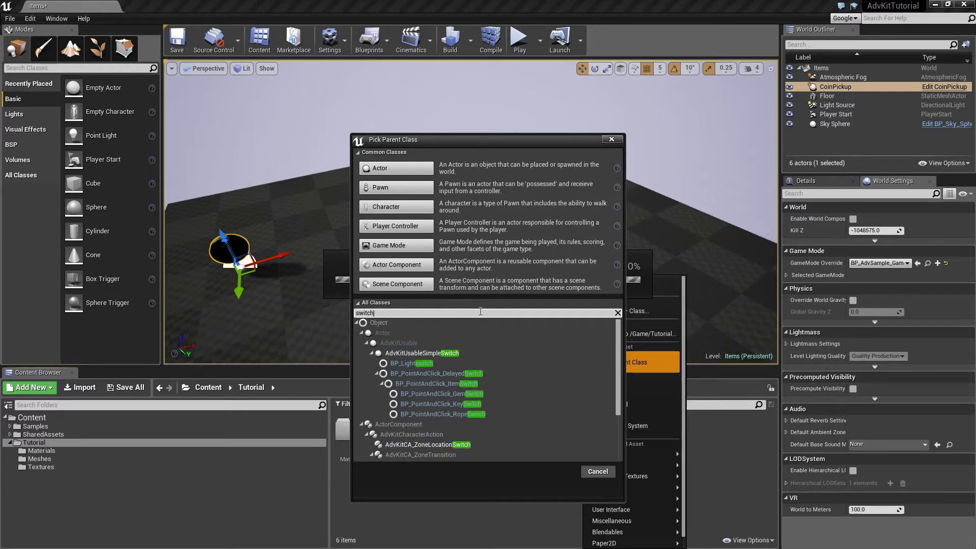
{"action": "left_click", "coordinate": [438, 353]}
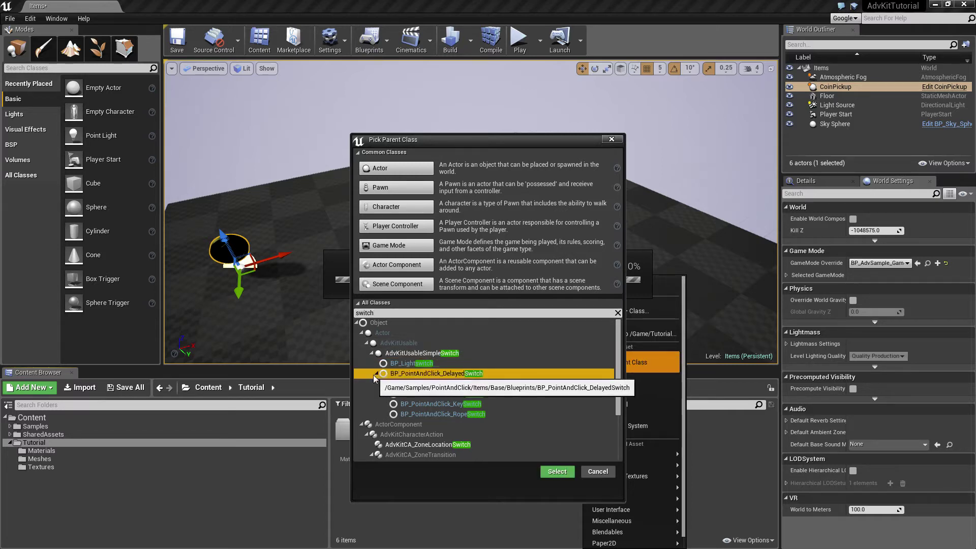
{"action": "left_click", "coordinate": [557, 472]}
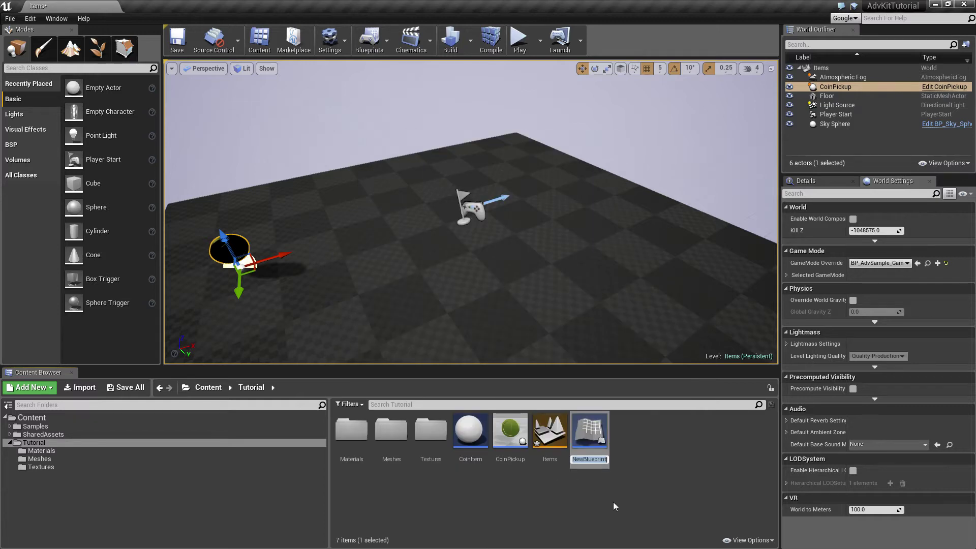
{"action": "type", "text": "Vendin"}
{"action": "type", "text": "gMachine"}
{"action": "key", "text": "Return"}
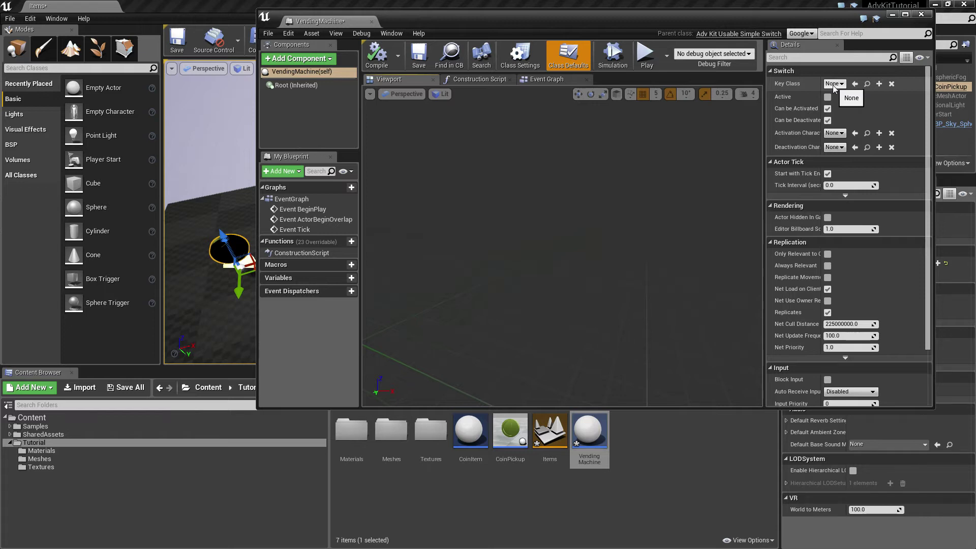
- Set the VendingMachine blueprint's key class to CoinItem and add the VendingMachine mesh from the Meshes folder to it
{"action": "left_click", "coordinate": [470, 432]}
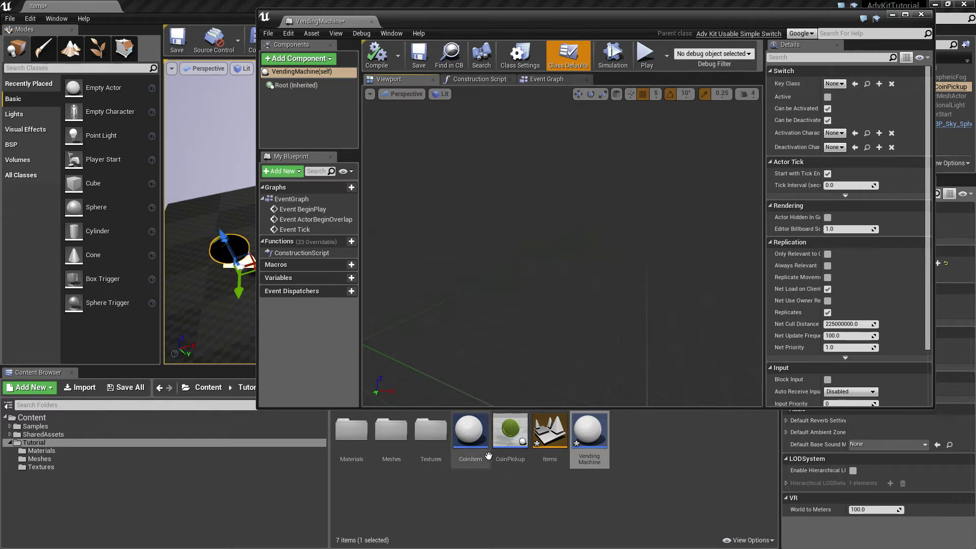
{"action": "left_click", "coordinate": [855, 84]}
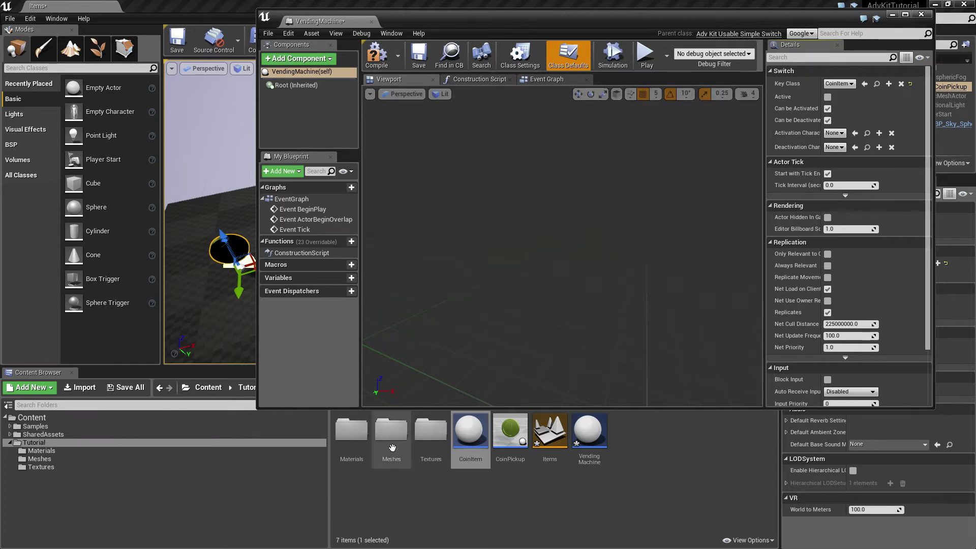
{"action": "double_click", "coordinate": [391, 431]}
{"action": "left_click_drag", "start_coordinate": [431, 431], "coordinate": [523, 272]}
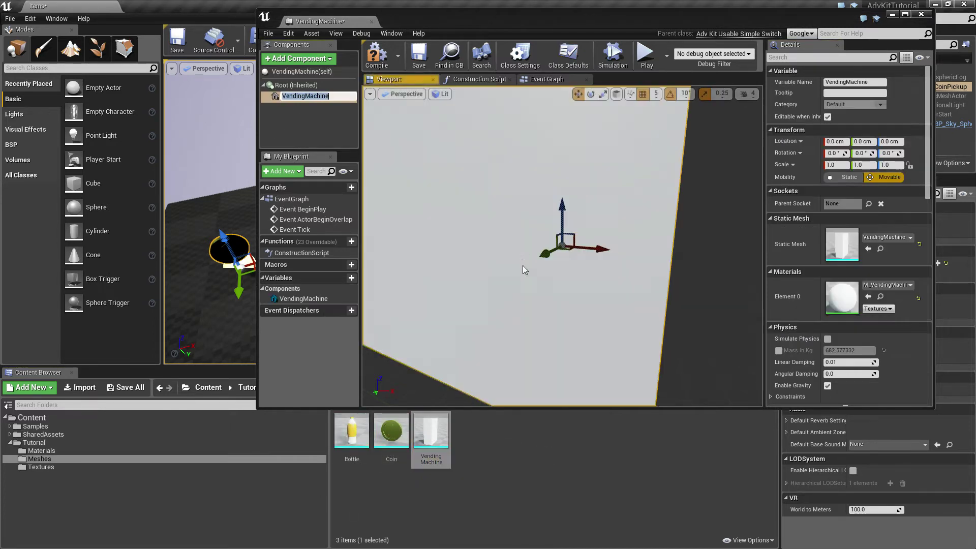
{"action": "left_click_drag", "start_coordinate": [621, 260], "coordinate": [669, 252]}
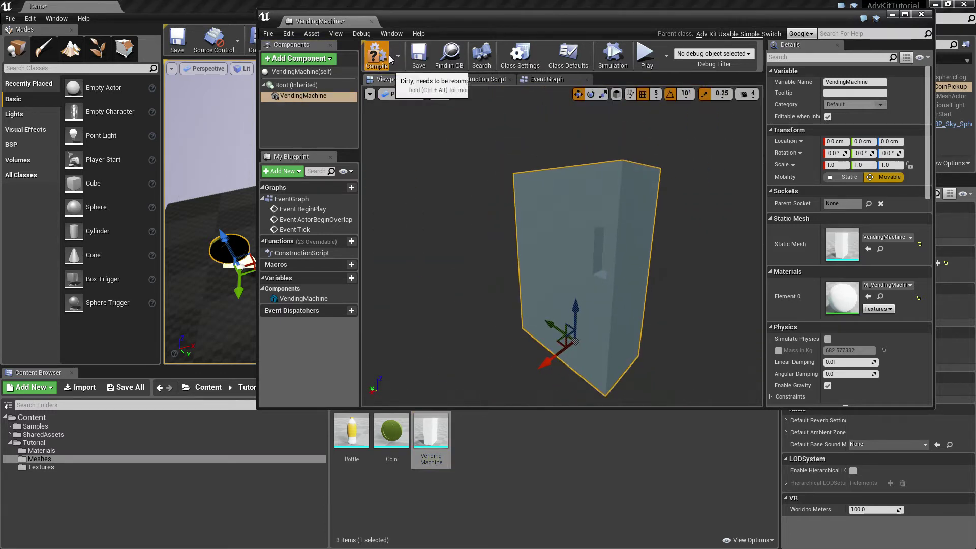
- Compile and save the VendingMachine blueprint
{"action": "left_click", "coordinate": [413, 55]}
{"action": "left_click_drag", "start_coordinate": [431, 436], "coordinate": [570, 231]}
{"action": "key", "text": "f"}
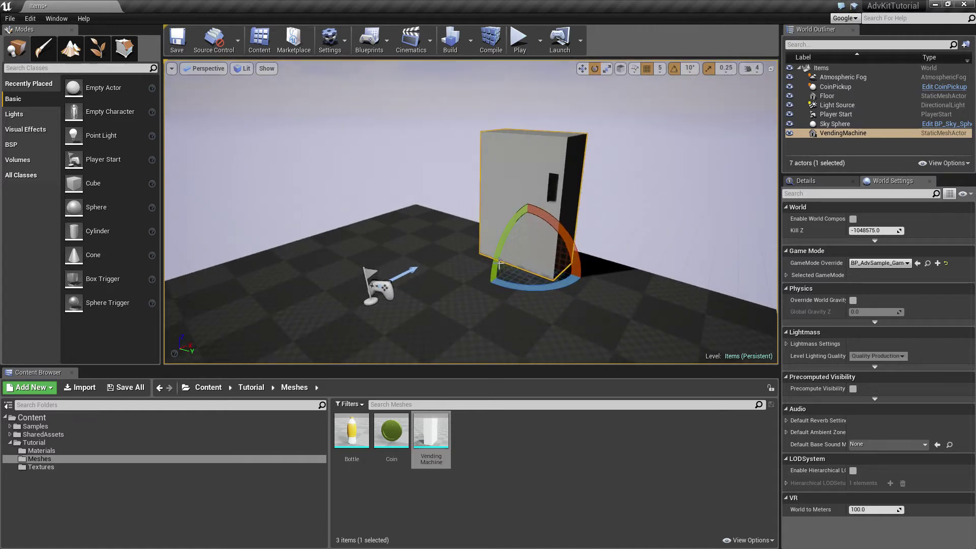
{"action": "key", "text": "Delete"}
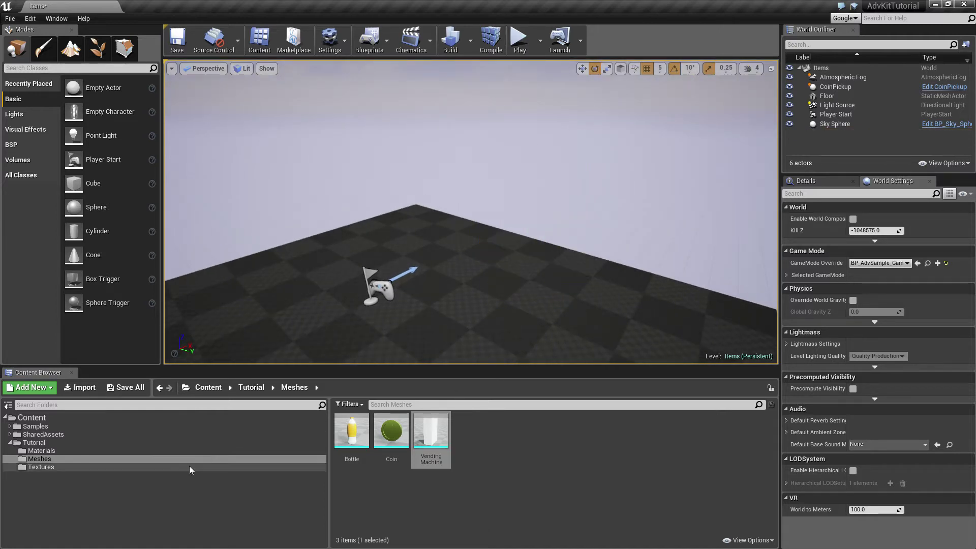
- Place the VendingMachine blueprint from the Tutorial folder in the level, on the floor beyond the Player Start
{"action": "left_click", "coordinate": [131, 442]}
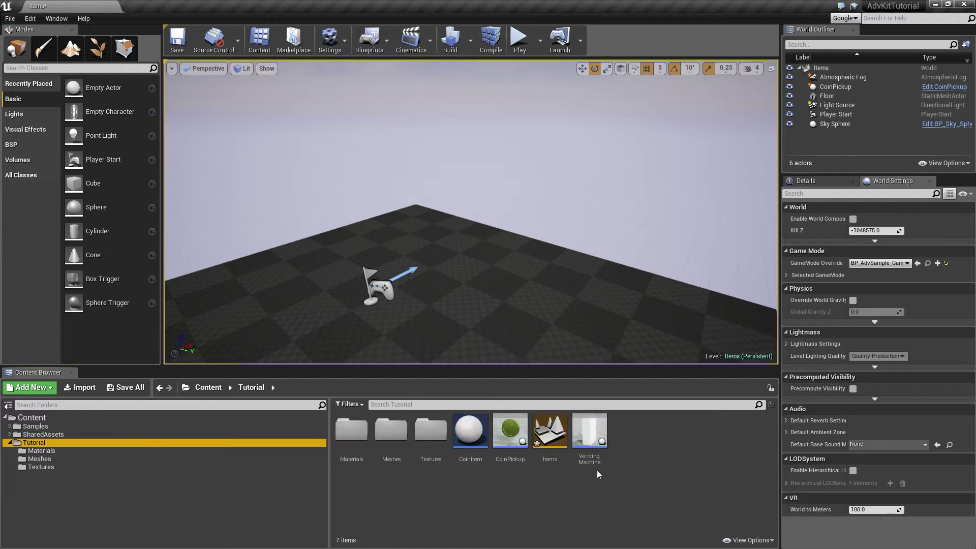
{"action": "left_click_drag", "start_coordinate": [589, 431], "coordinate": [473, 288]}
{"action": "key", "text": "e"}
{"action": "key", "text": "w"}
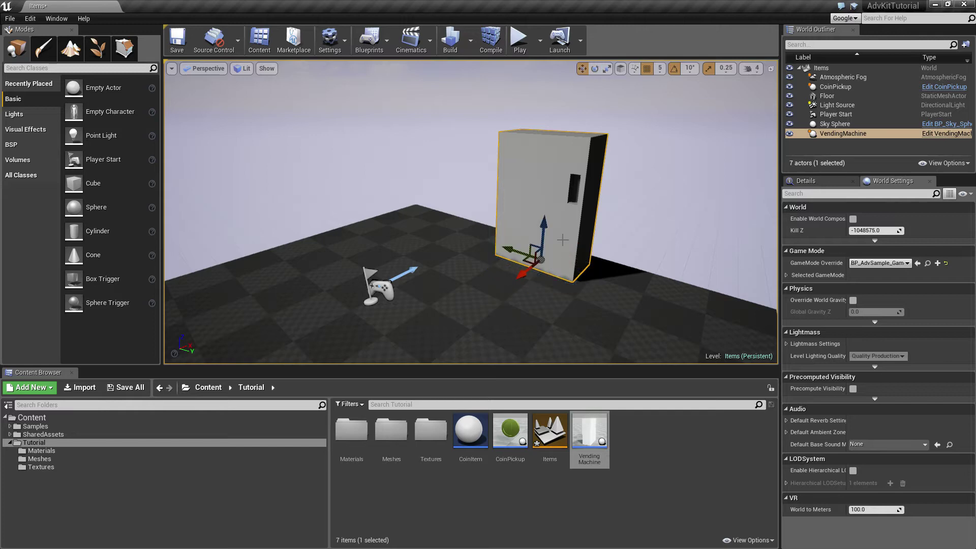
- Add an Event Used By node to the event graph of the VendingMachine blueprint
{"action": "double_click", "coordinate": [568, 210]}
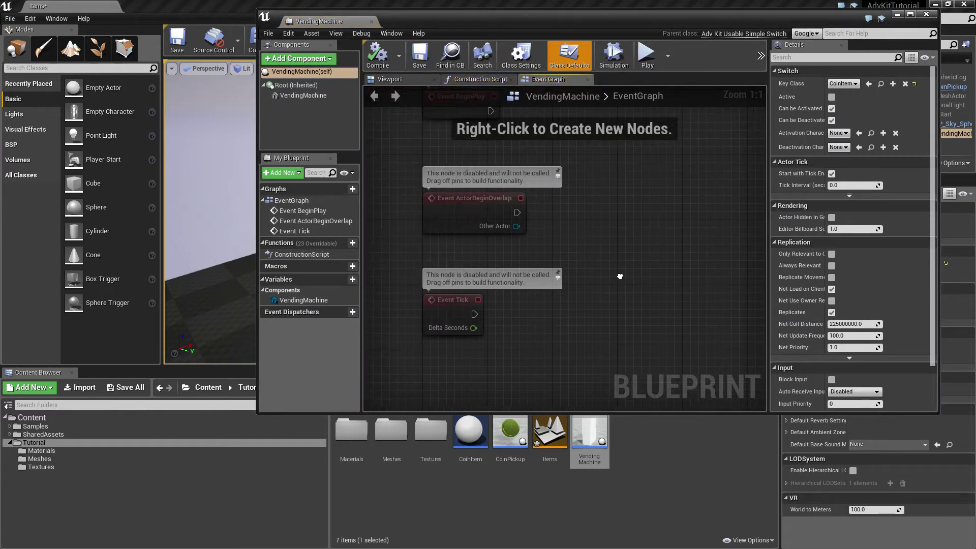
{"action": "right_click", "coordinate": [599, 216]}
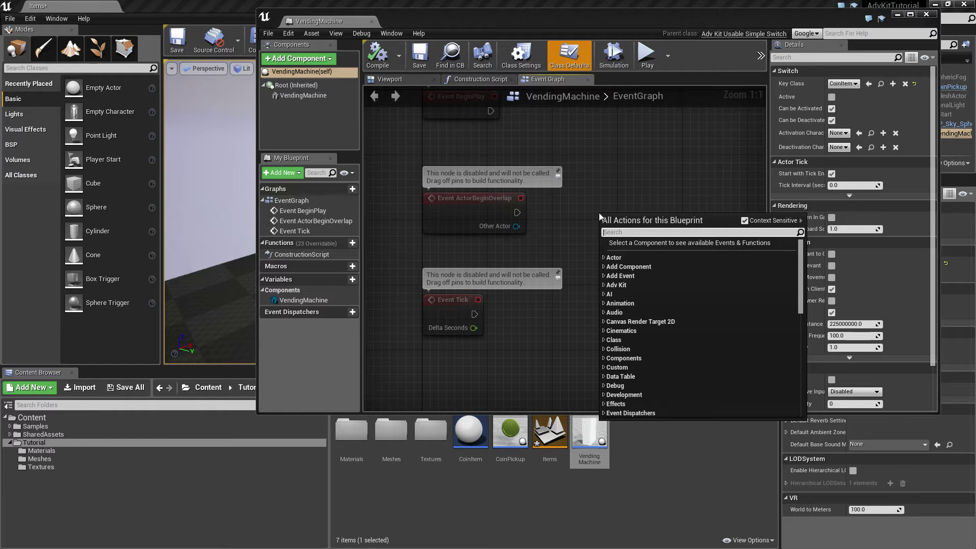
{"action": "type", "text": "used by"}
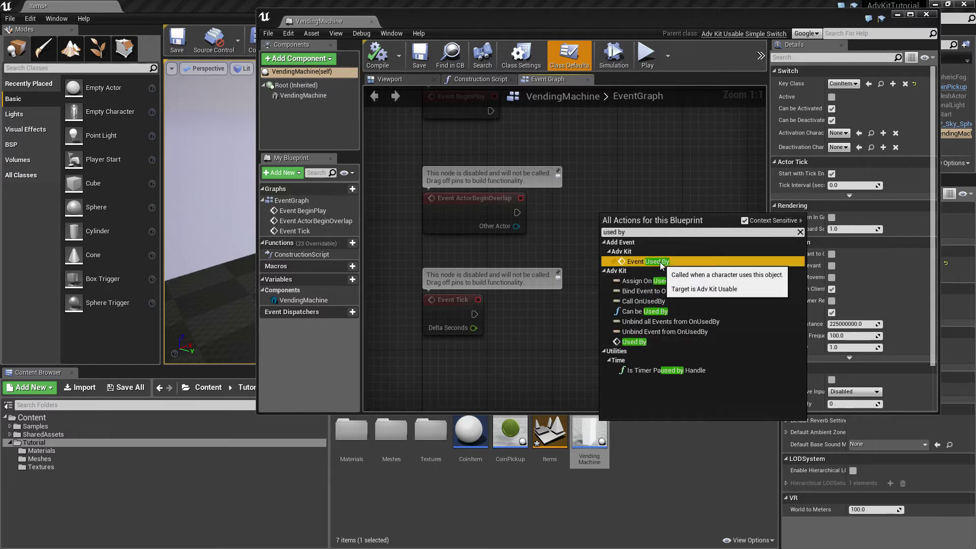
{"action": "left_click", "coordinate": [620, 263]}
- Delete the BeginPlay, ActorBeginOverlap and Tick event nodes and move Event Used By into their place
{"action": "scroll", "coordinate": [532, 271], "scroll_direction": "down", "scroll_amount": 1}
{"action": "left_click_drag", "start_coordinate": [455, 351], "coordinate": [422, 127]}
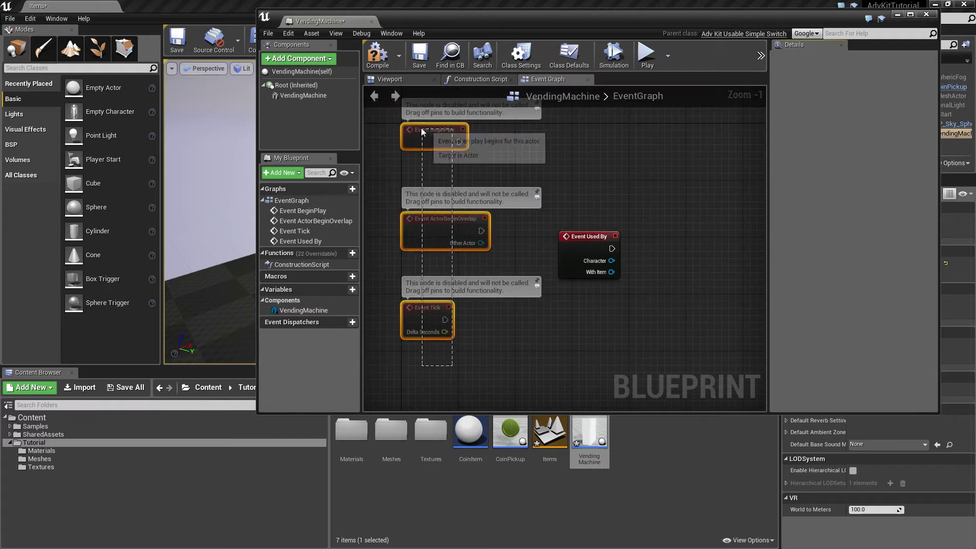
{"action": "key", "text": "Delete"}
{"action": "left_click_drag", "start_coordinate": [585, 237], "coordinate": [436, 129]}
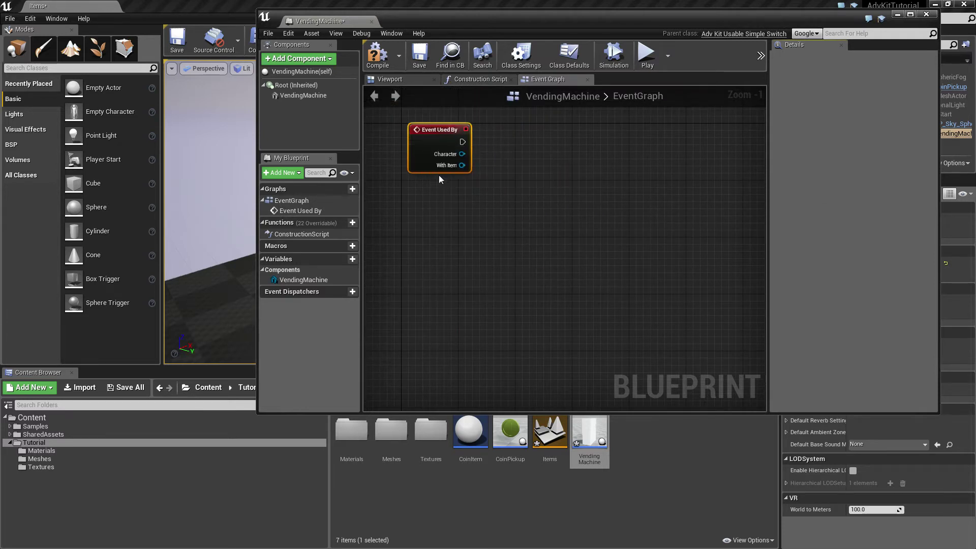
{"action": "right_click_drag", "start_coordinate": [499, 213], "coordinate": [516, 290]}
{"action": "scroll", "coordinate": [515, 290], "scroll_direction": "up", "scroll_amount": 1}
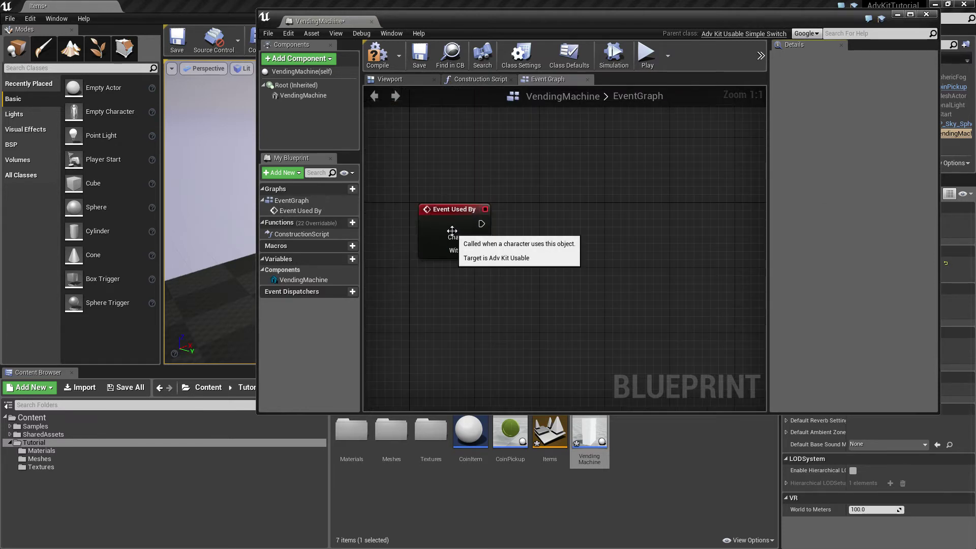
- Add a Print String node with the text Hello, connect it to Event Used By, and compile and save the blueprint
{"action": "right_click", "coordinate": [537, 218]}
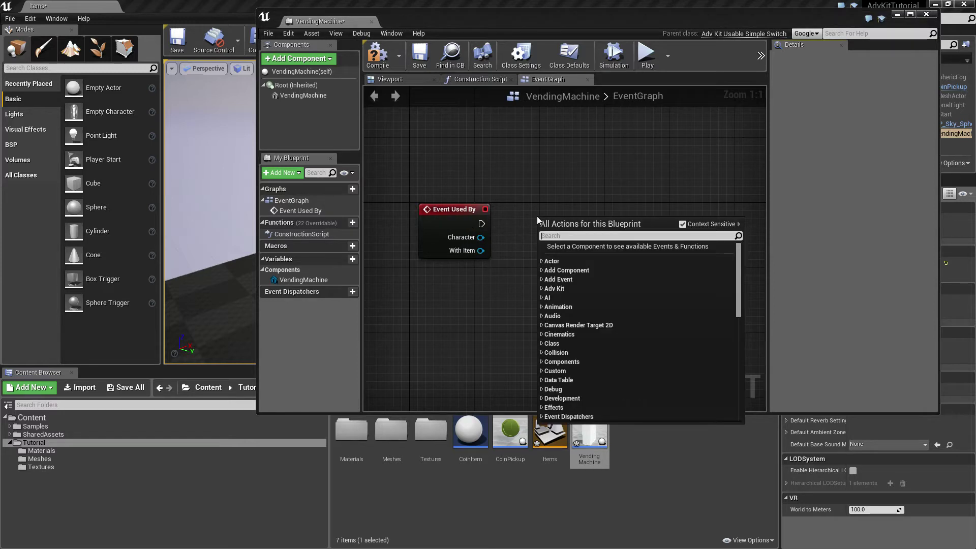
{"action": "type", "text": "print"}
{"action": "key", "text": "Return"}
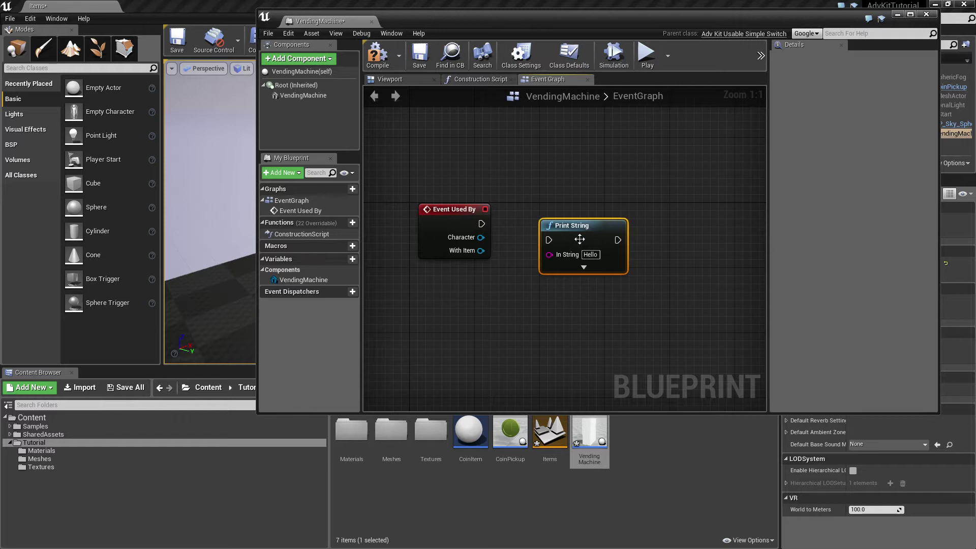
{"action": "left_click_drag", "start_coordinate": [557, 243], "coordinate": [481, 227]}
{"action": "left_click", "coordinate": [378, 53]}
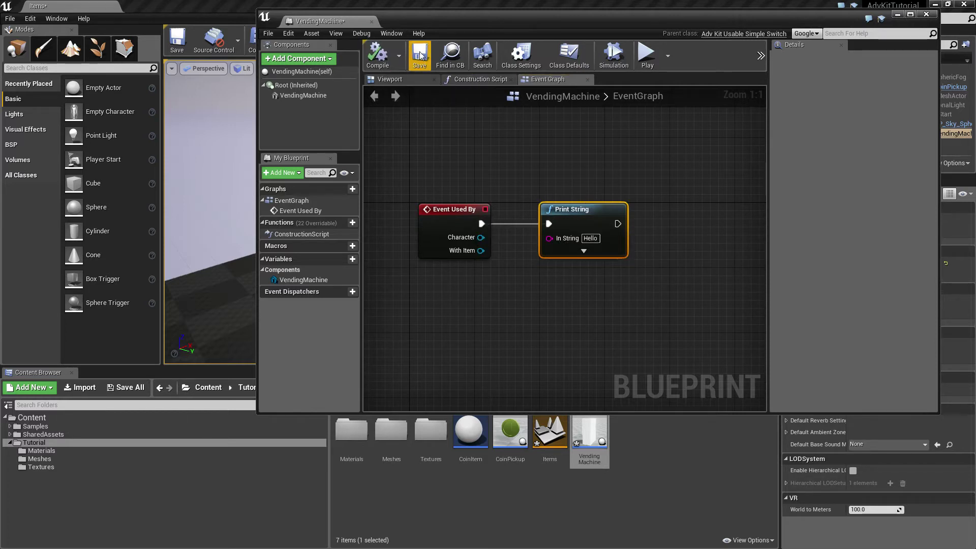
{"action": "left_click", "coordinate": [419, 55]}
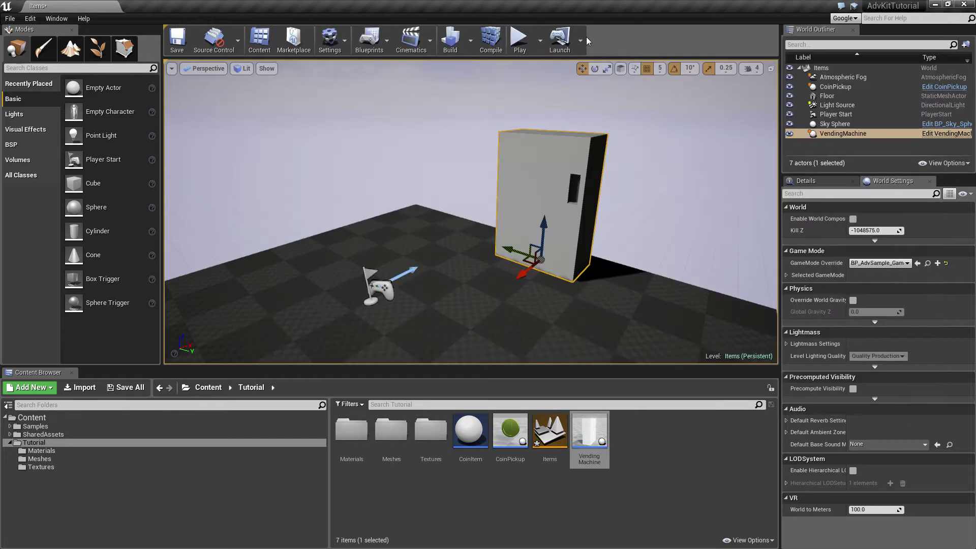
- Play-test the level by approaching the vending machine, picking up the coin and using it on the machine
{"action": "left_click", "coordinate": [520, 41]}
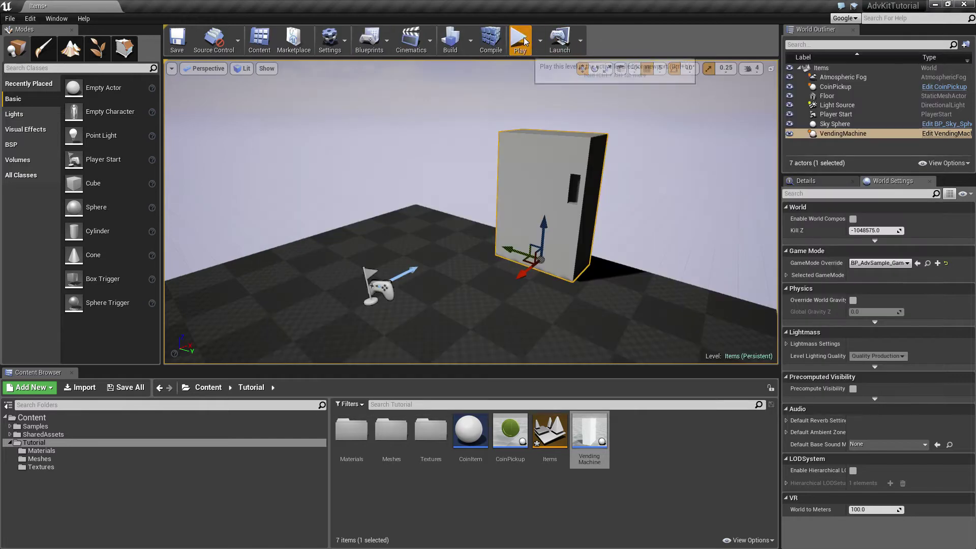
{"action": "key", "text": "w"}
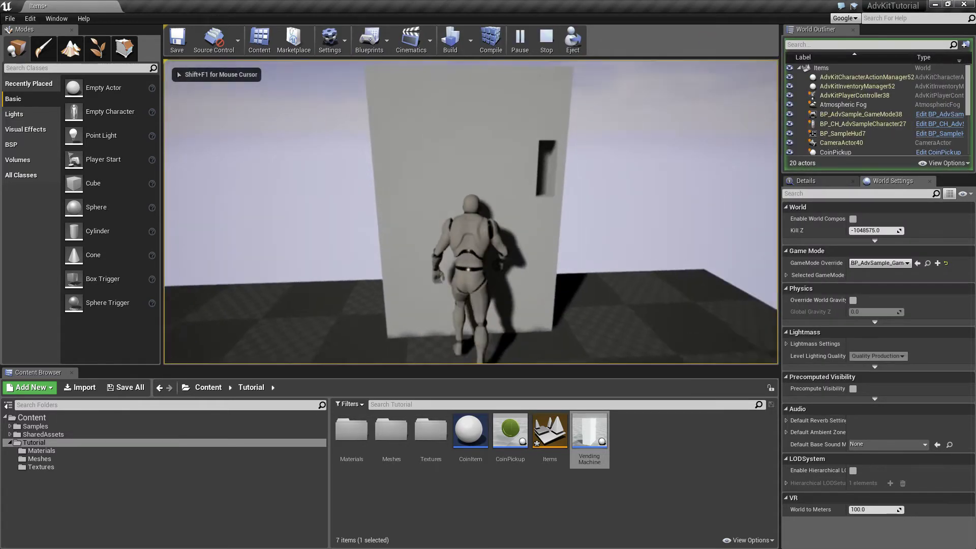
{"action": "key", "text": "w"}
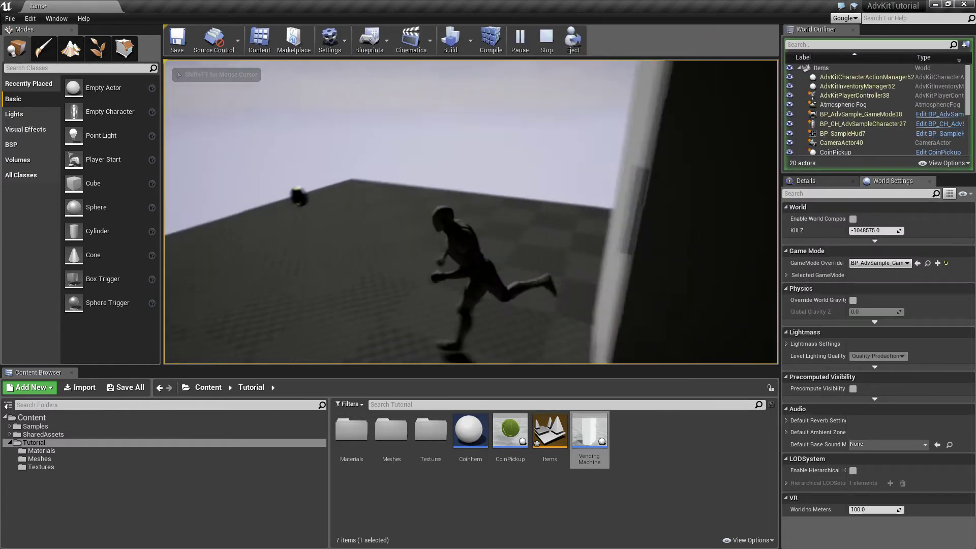
{"action": "key", "text": "w"}
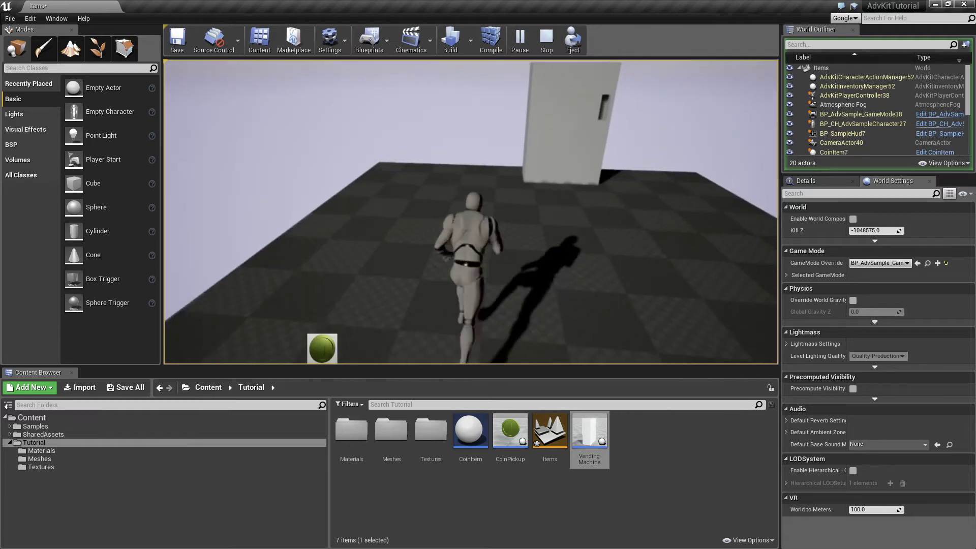
{"action": "key", "text": "w"}
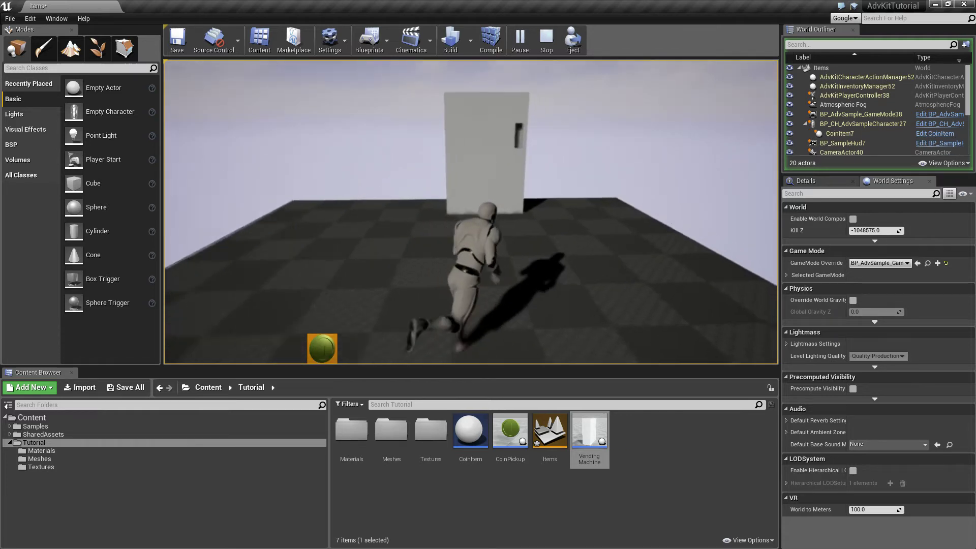
{"action": "key", "text": "e"}
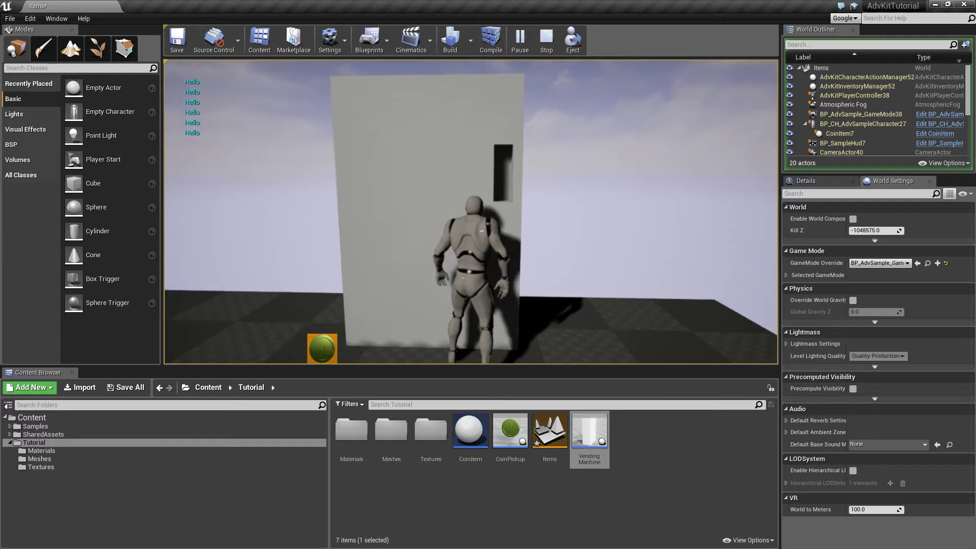
- Walk around the vending machine, use it again with the coin selected, and end the play session
{"action": "key", "text": "a"}
{"action": "key", "text": "d"}
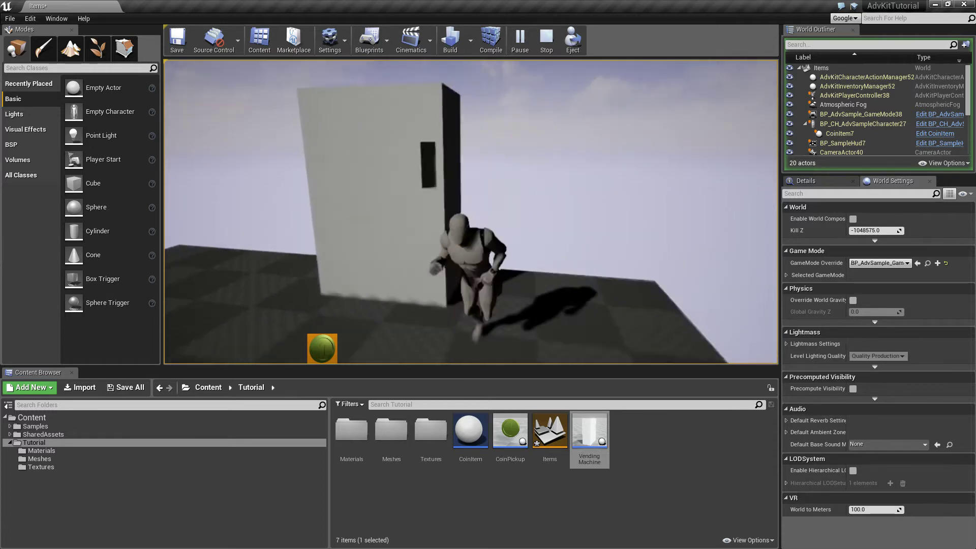
{"action": "key", "text": "w"}
{"action": "key", "text": "e"}
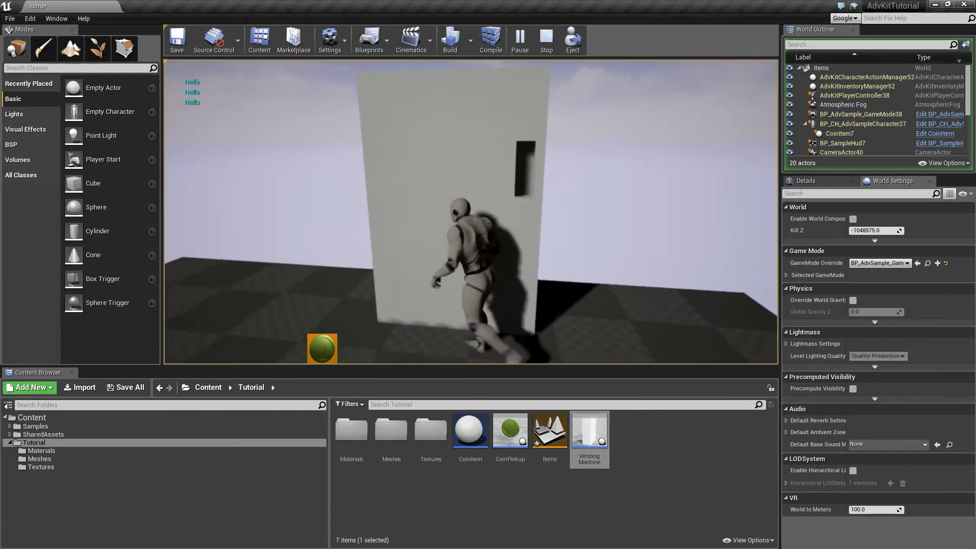
{"action": "key", "text": "s"}
{"action": "key", "text": "w"}
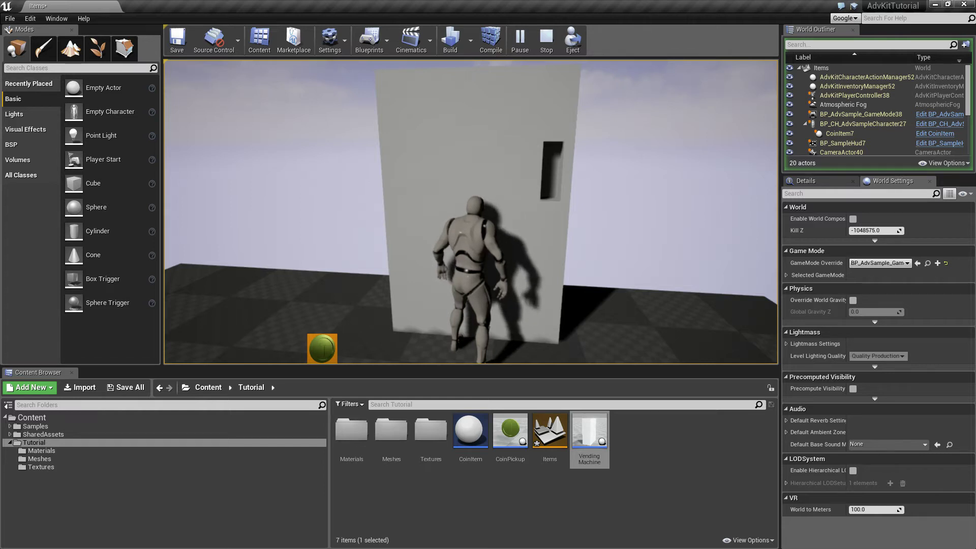
{"action": "key", "text": "Escape"}
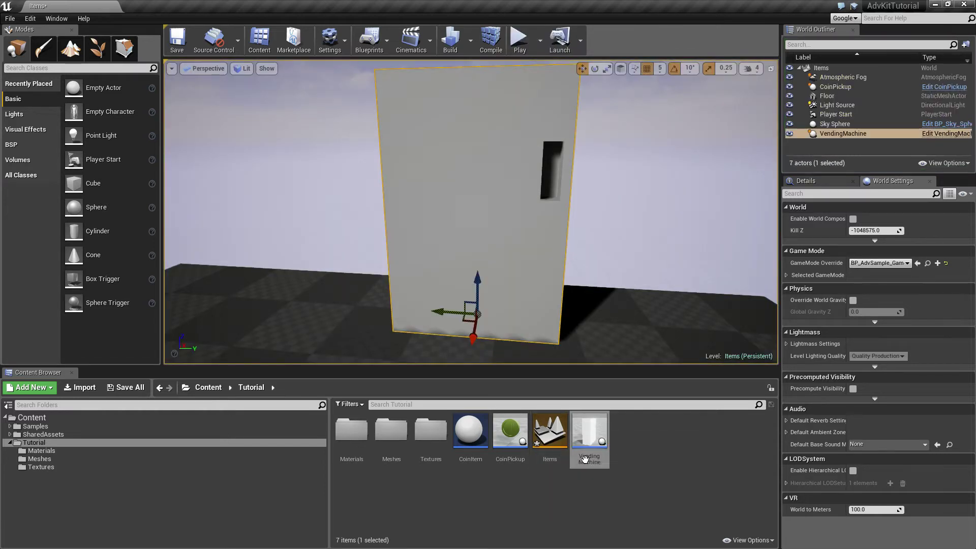
- Reopen the VendingMachine blueprint and move Print String farther from Event Used By to make room between them
{"action": "double_click", "coordinate": [591, 432]}
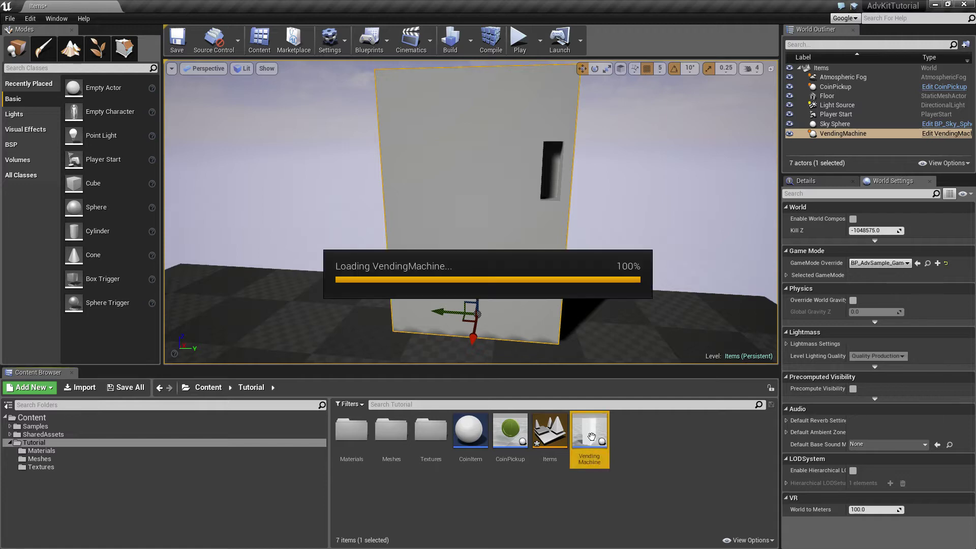
{"action": "left_click", "coordinate": [523, 232]}
{"action": "left_click_drag", "start_coordinate": [522, 232], "coordinate": [610, 232]}
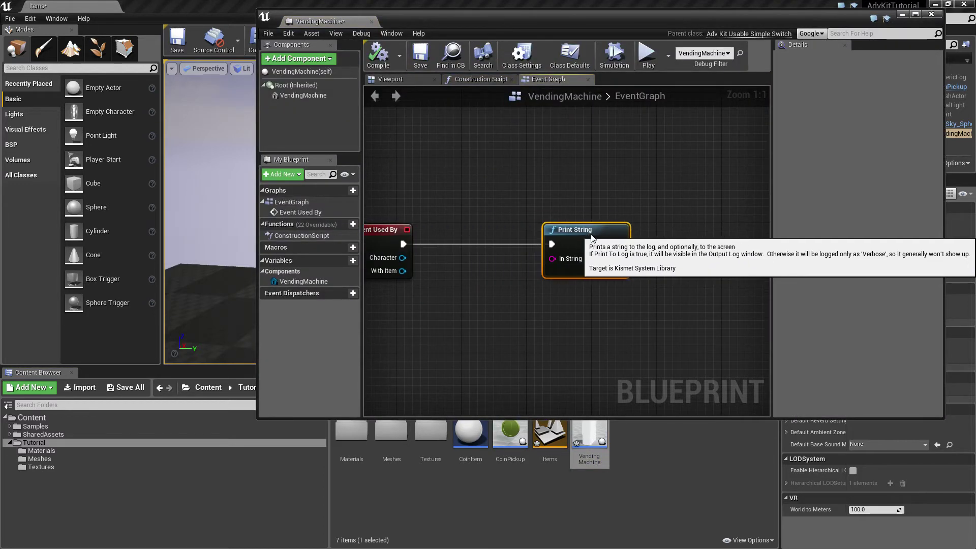
{"action": "right_click_drag", "start_coordinate": [403, 293], "coordinate": [493, 288]}
- Add a DestroyActor node targeting the With Item output, wire it between Event Used By and Print String, and compile
{"action": "left_click_drag", "start_coordinate": [510, 265], "coordinate": [557, 283]}
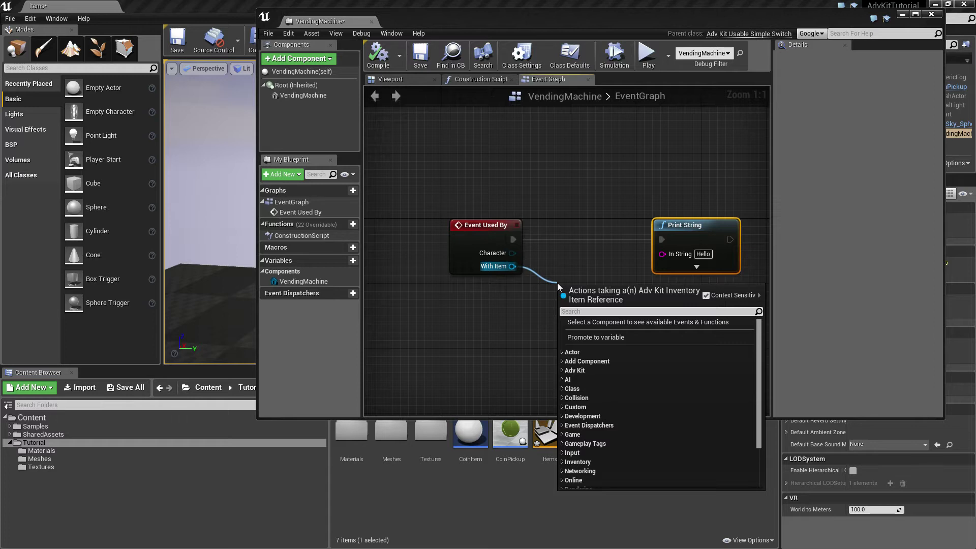
{"action": "type", "text": "desto"}
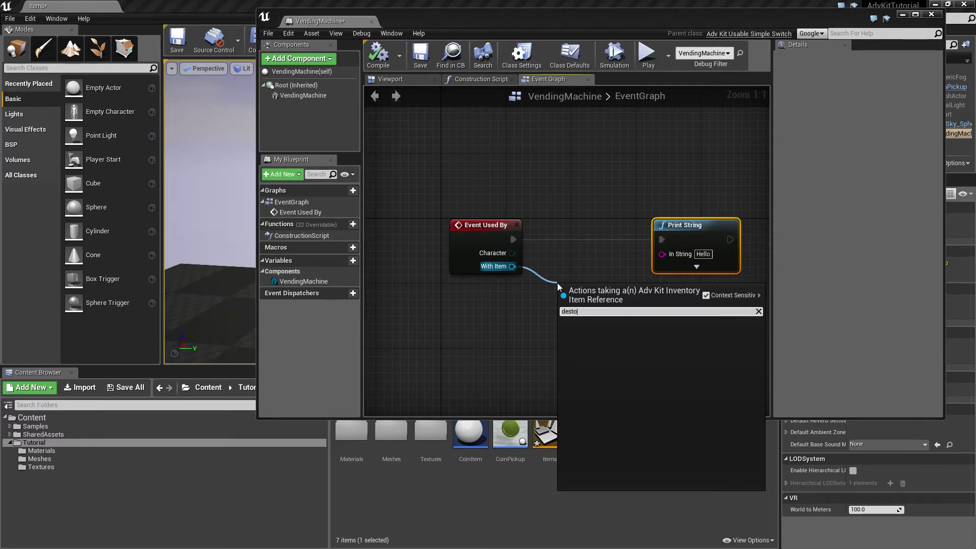
{"action": "key", "text": "BackSpace"}
{"action": "type", "text": "r"}
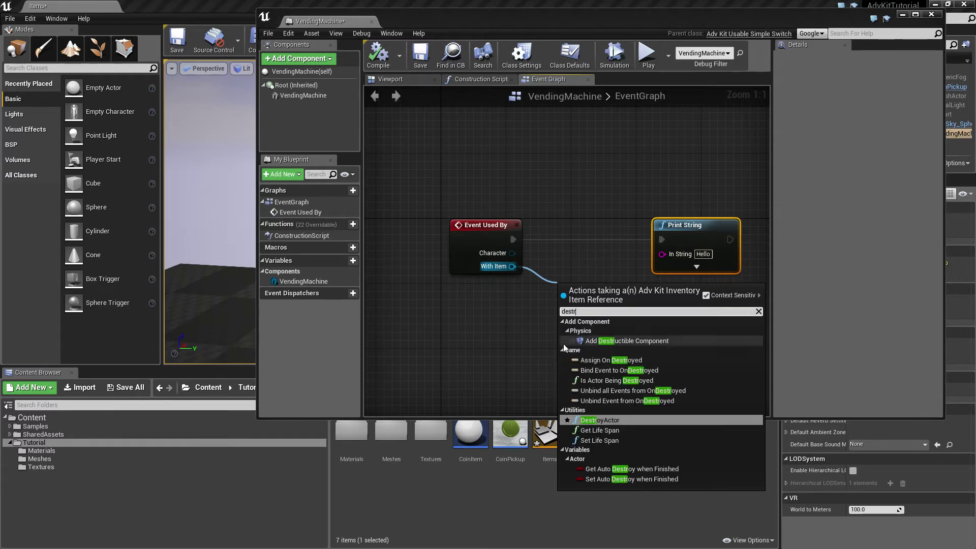
{"action": "left_click", "coordinate": [599, 420]}
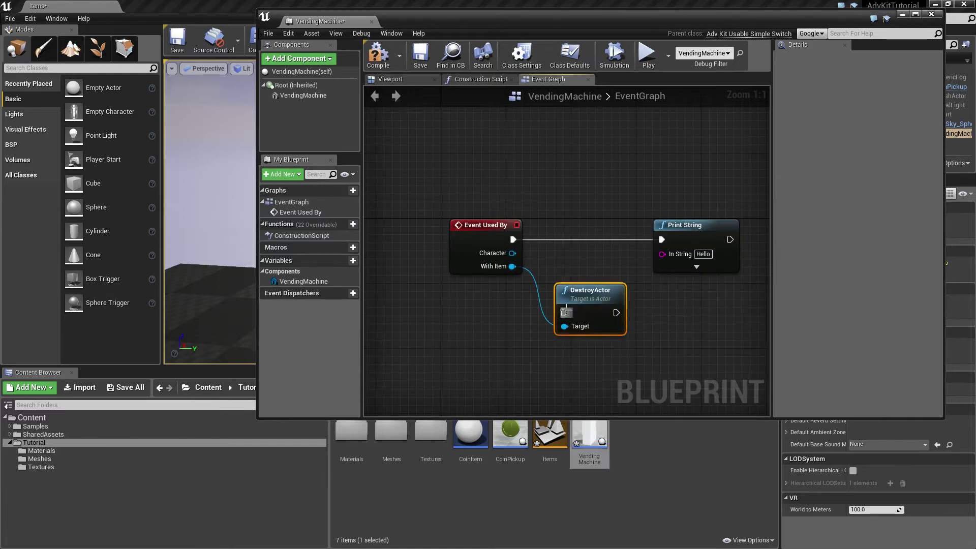
{"action": "left_click_drag", "start_coordinate": [564, 313], "coordinate": [516, 240]}
{"action": "left_click_drag", "start_coordinate": [594, 300], "coordinate": [661, 239]}
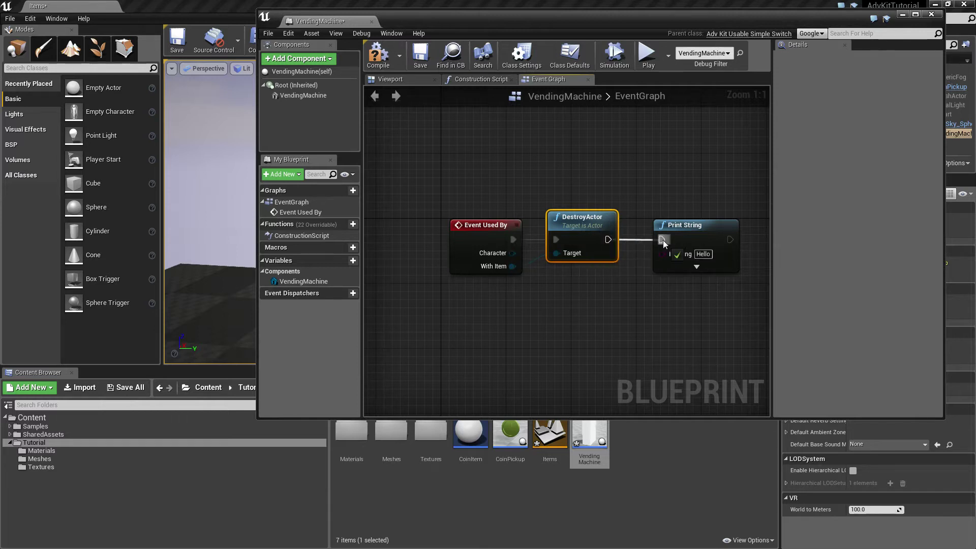
{"action": "left_click", "coordinate": [391, 70]}
{"action": "left_click", "coordinate": [484, 240]}
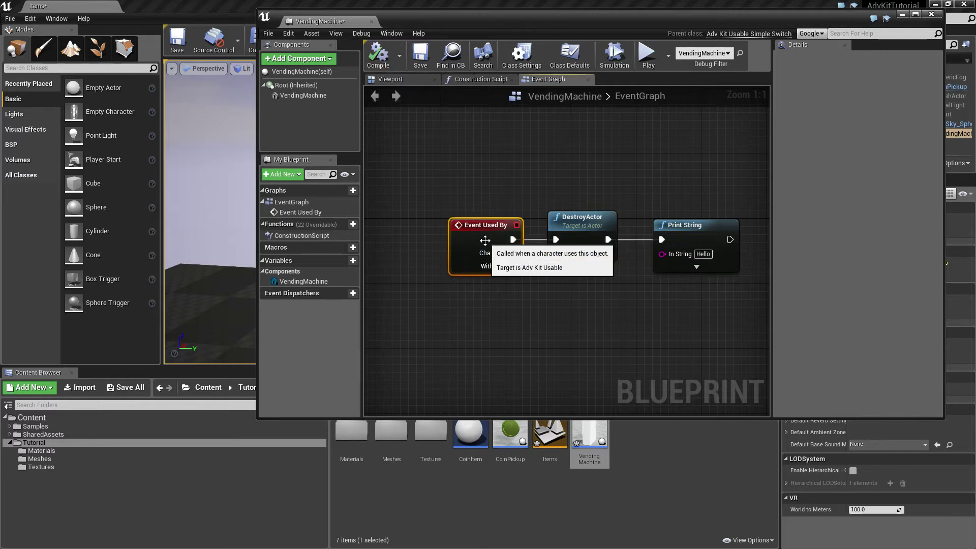
{"action": "left_click", "coordinate": [580, 223]}
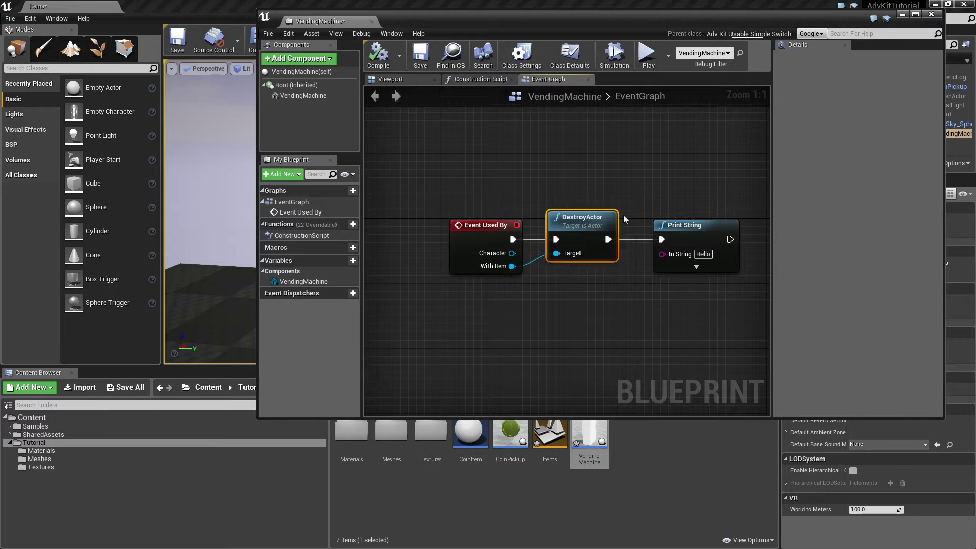
{"action": "left_click", "coordinate": [694, 239]}
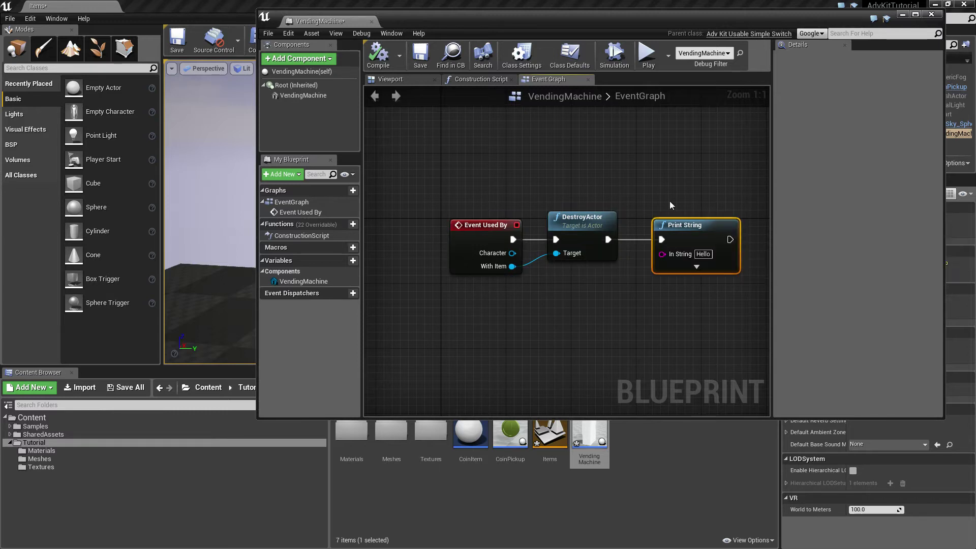
- Close the VendingMachine blueprint and play-test the level by collecting the coin, using it on the machine, and ending the session
{"action": "left_click", "coordinate": [371, 21]}
{"action": "left_click", "coordinate": [519, 40]}
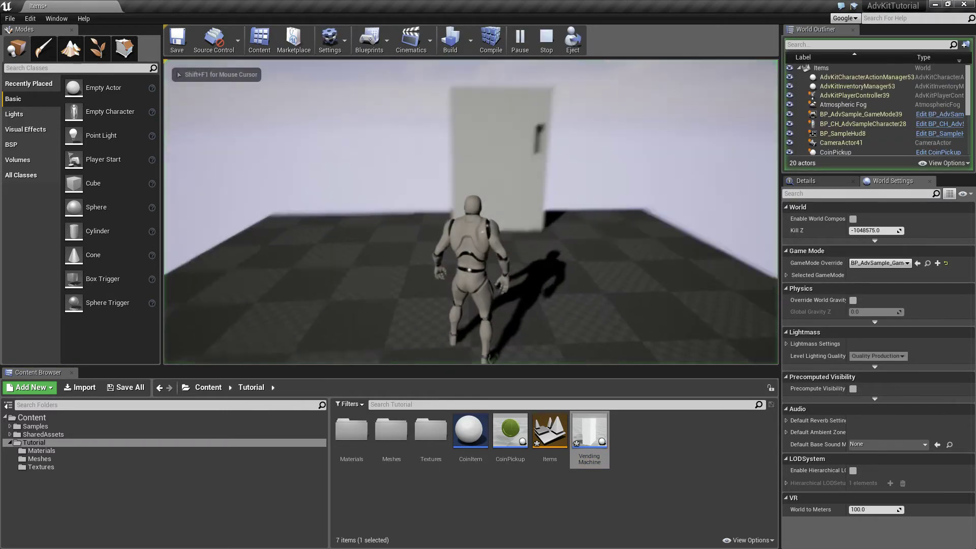
{"action": "key", "text": "w"}
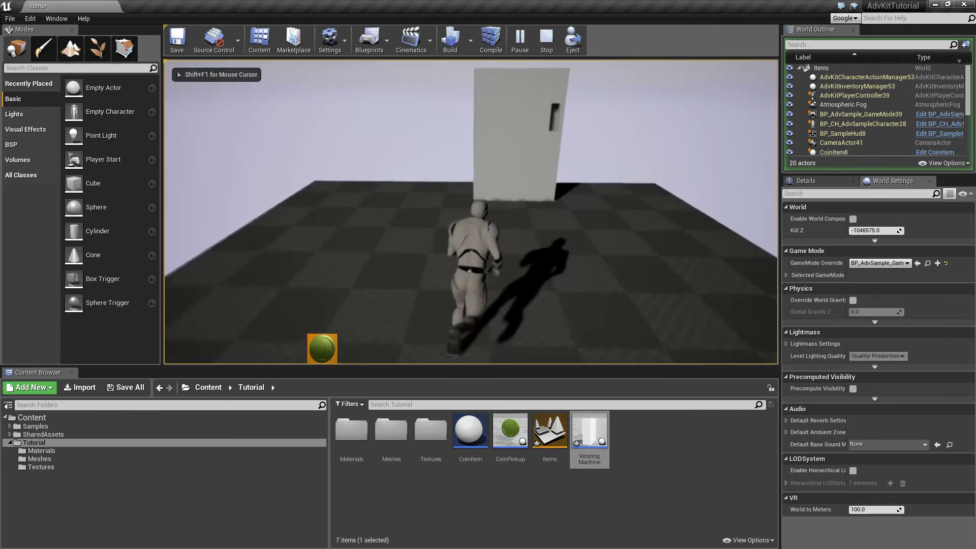
{"action": "key", "text": "w"}
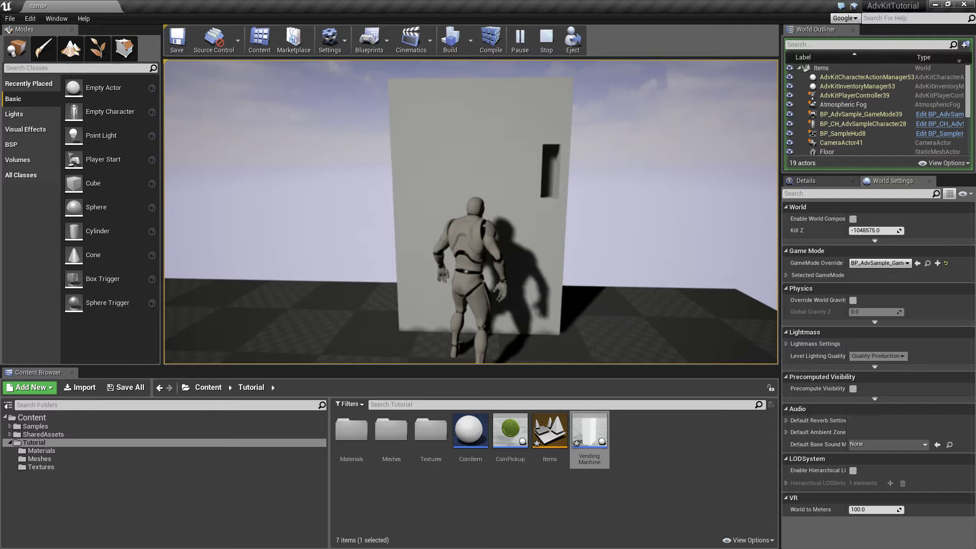
{"action": "key", "text": "d"}
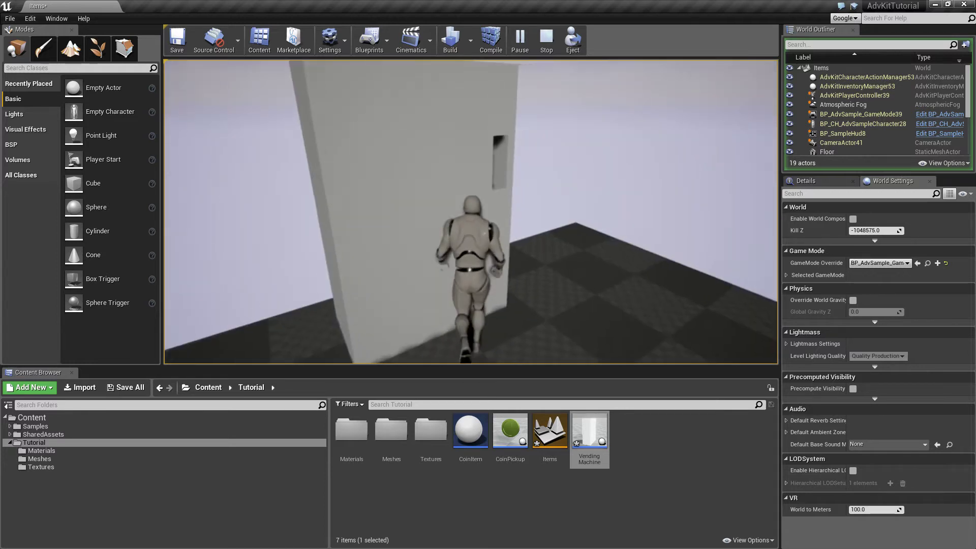
{"action": "key", "text": "a"}
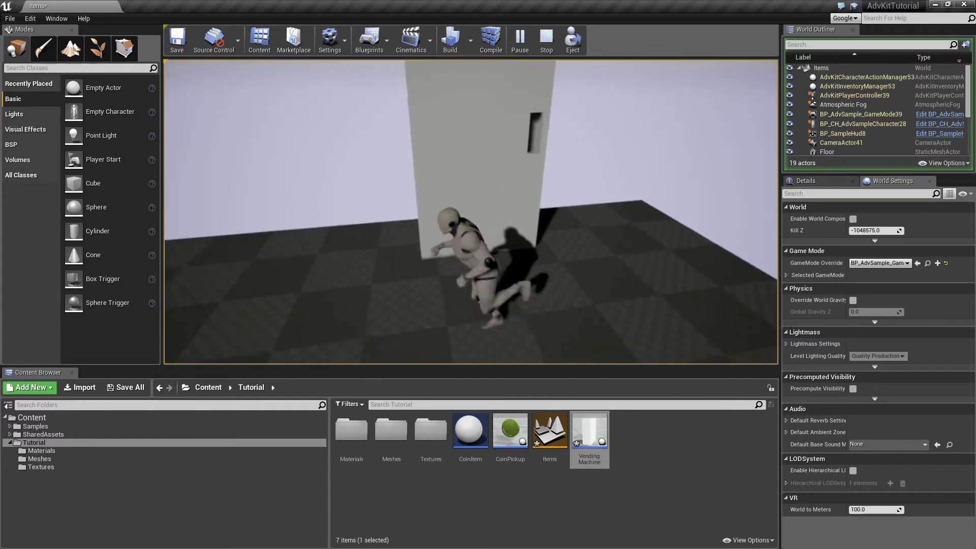
{"action": "key", "text": "Escape"}
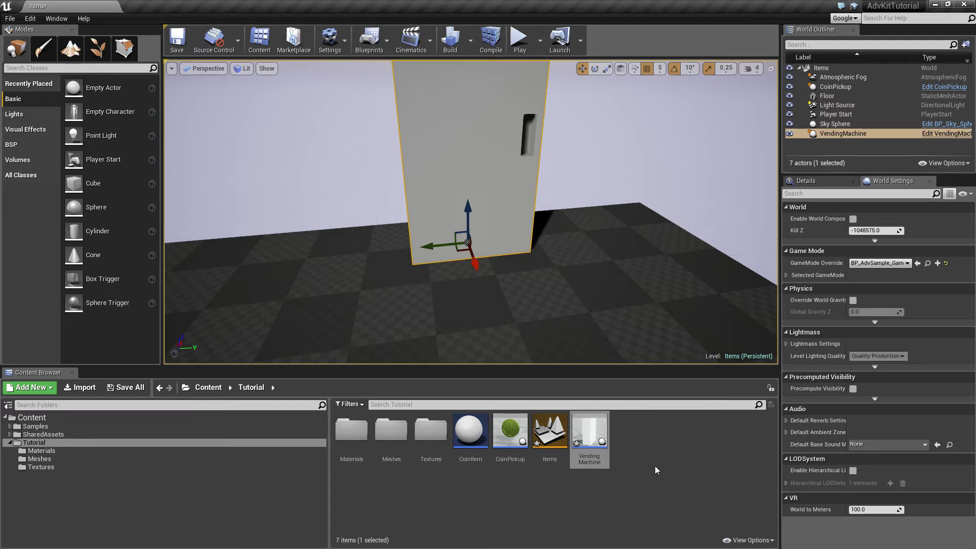
- Create a blueprint class based on AdvKitInventoryItem in the Tutorial folder, name it BottleItem, and open it
{"action": "left_click", "coordinate": [639, 441]}
{"action": "right_click", "coordinate": [639, 442]}
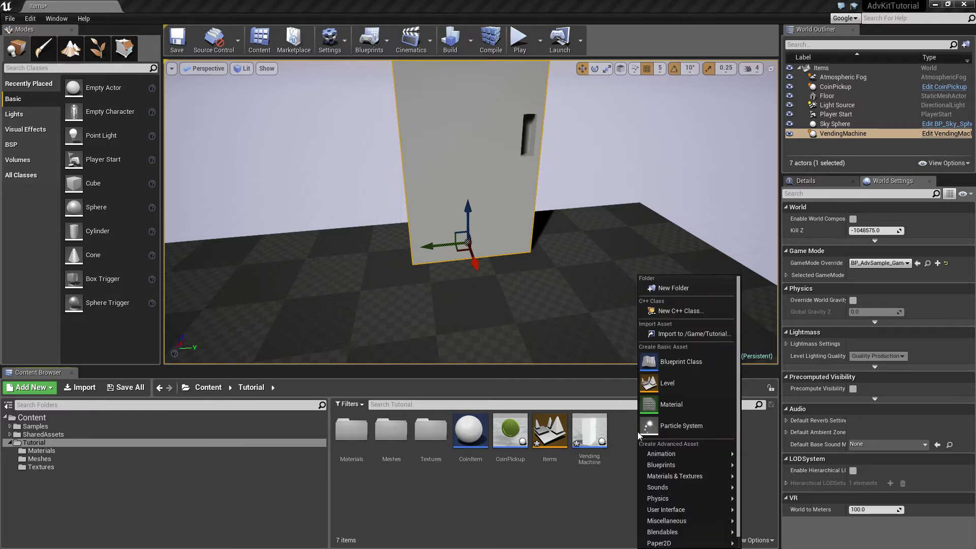
{"action": "left_click", "coordinate": [660, 362]}
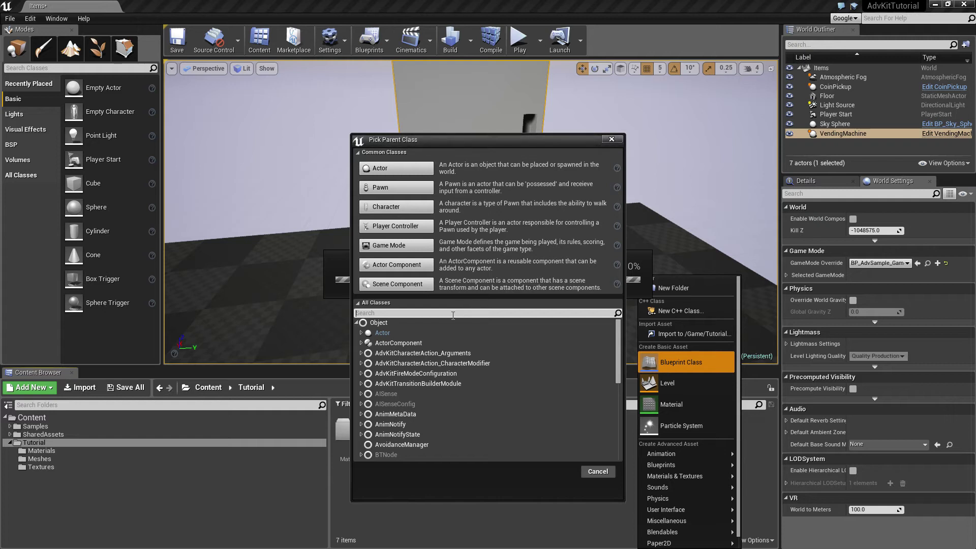
{"action": "type", "text": "inventro"}
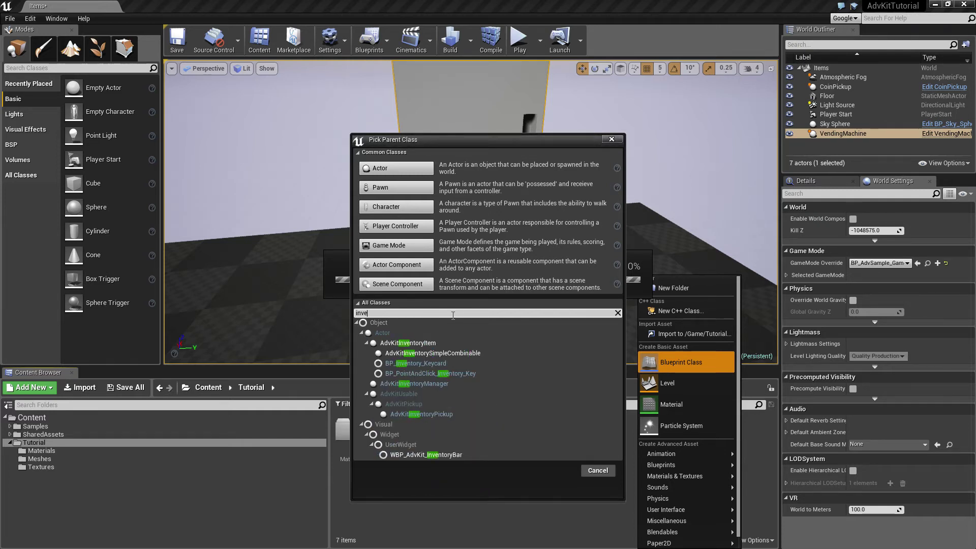
{"action": "key", "text": "BackSpace"}
{"action": "type", "text": "o"}
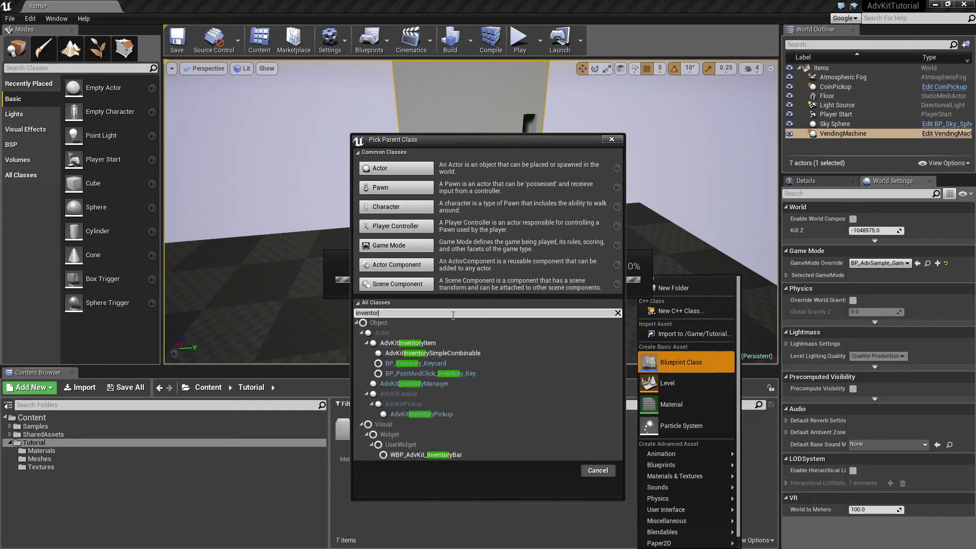
{"action": "type", "text": "r"}
{"action": "left_click", "coordinate": [421, 343]}
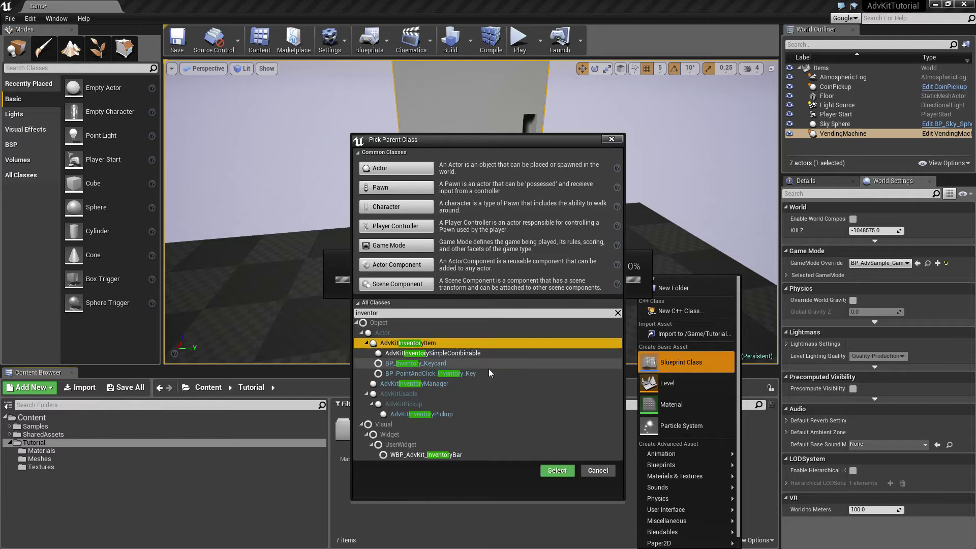
{"action": "left_click", "coordinate": [552, 471]}
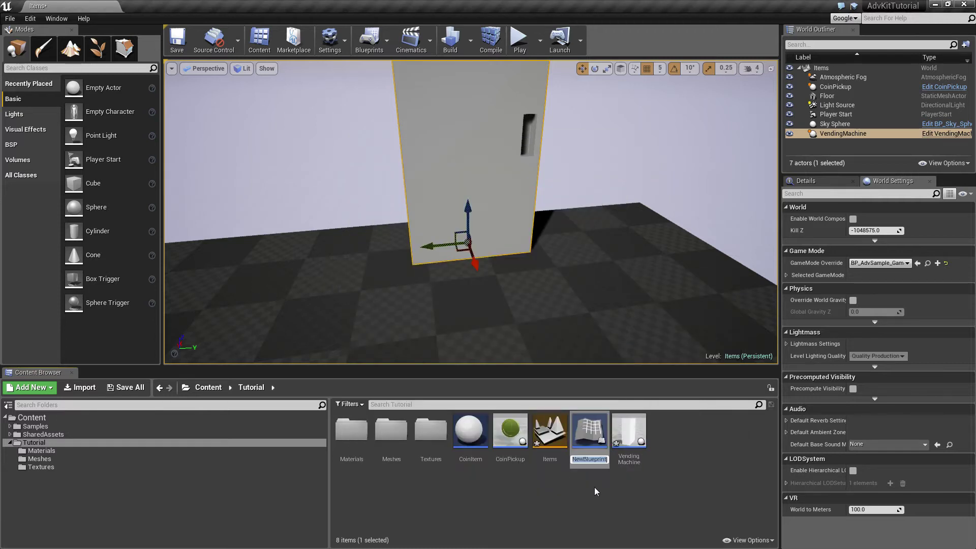
{"action": "type", "text": "BottleItem"}
{"action": "key", "text": "Return"}
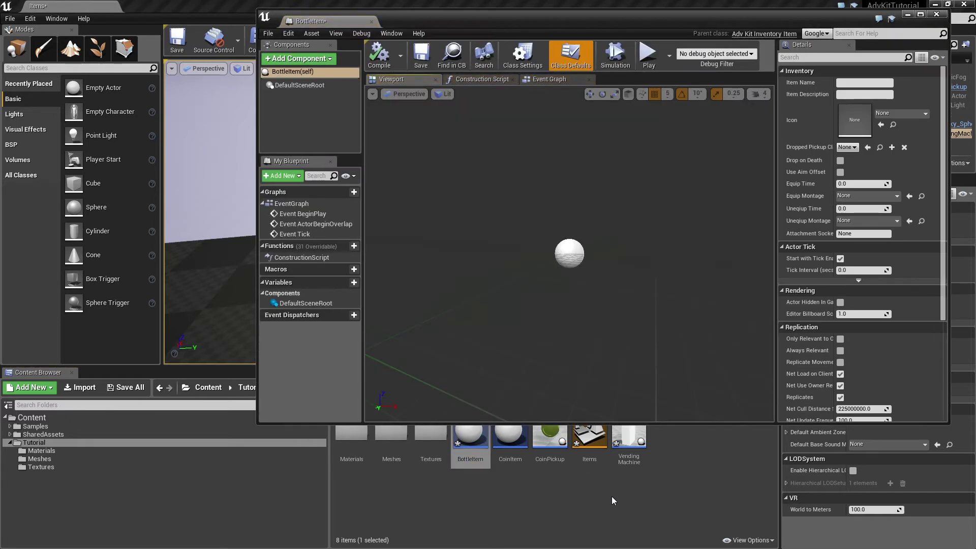
- Assign the T_IconSoda texture from the Textures folder as BottleItem's icon
{"action": "double_click", "coordinate": [425, 450]}
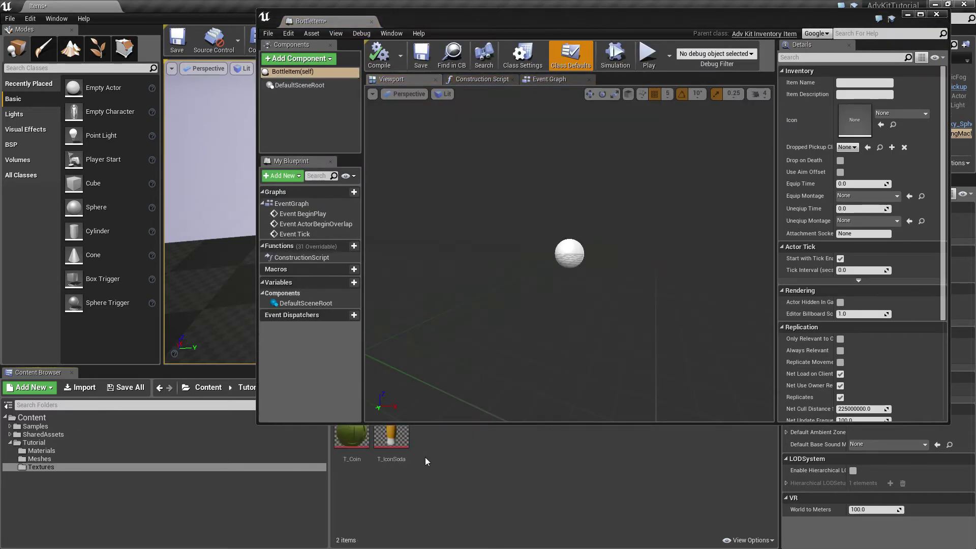
{"action": "left_click", "coordinate": [394, 447]}
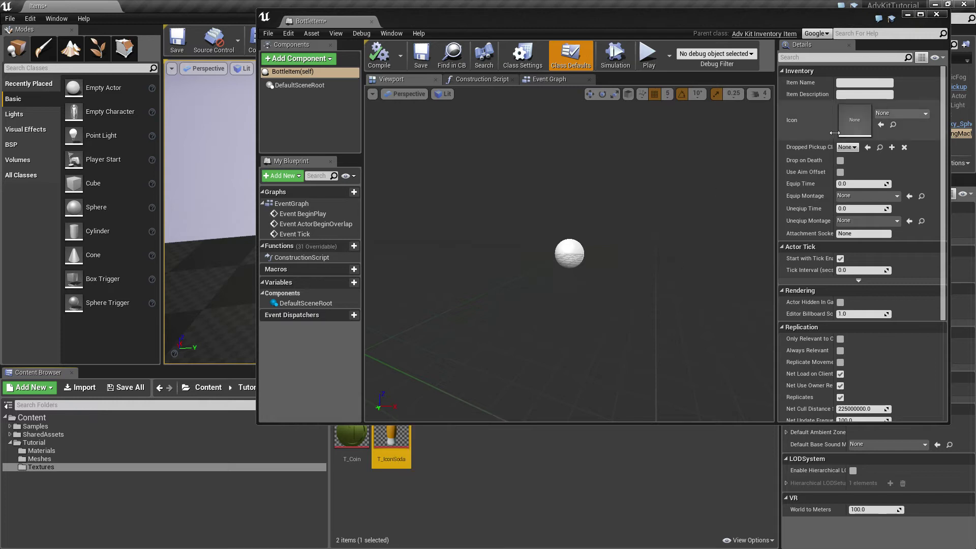
{"action": "left_click", "coordinate": [871, 147]}
{"action": "left_click", "coordinate": [881, 124]}
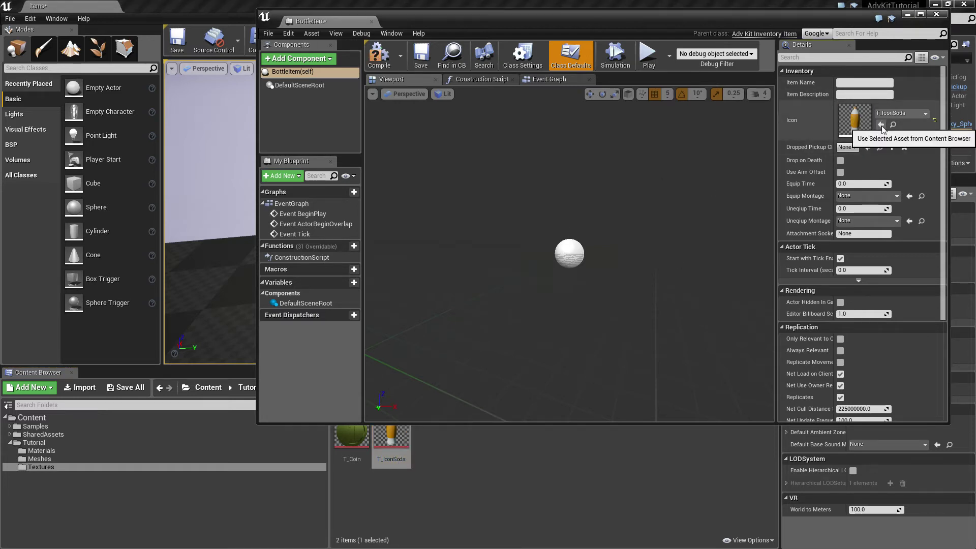
- Set the item name to Bottle and the description to "Tastes good!", and compile and save BottleItem
{"action": "left_click", "coordinate": [861, 83]}
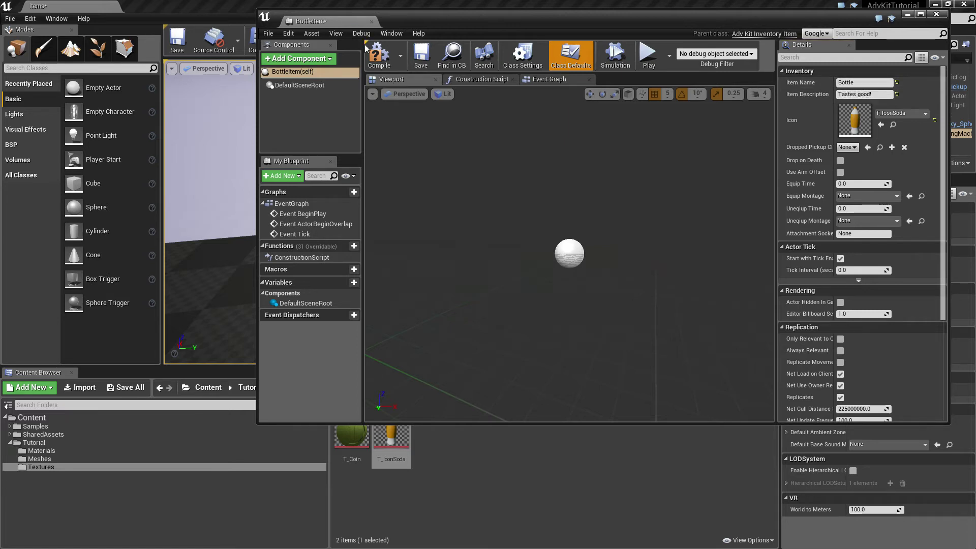
{"action": "left_click", "coordinate": [365, 45]}
{"action": "left_click", "coordinate": [420, 65]}
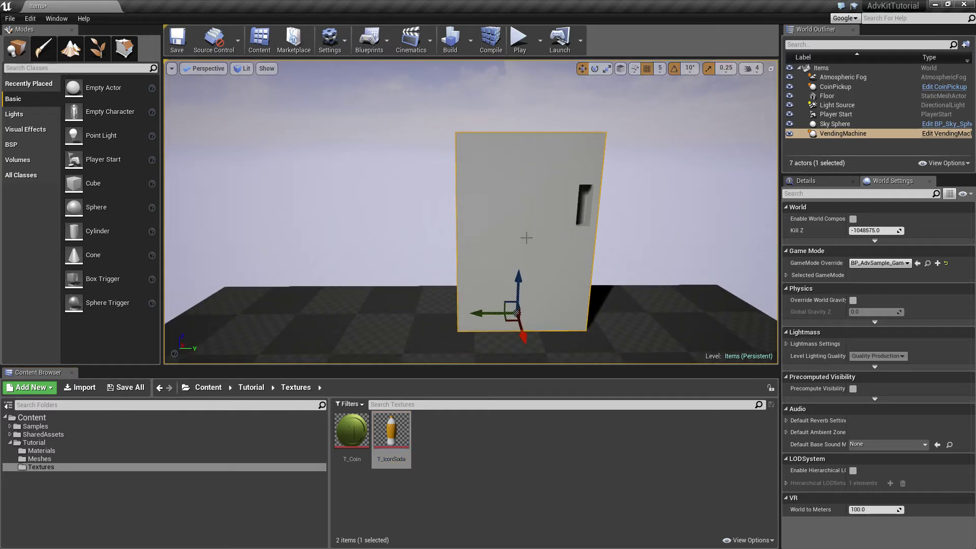
- Reopen the VendingMachine blueprint from the Tutorial folder and delete the Print String node from its event graph
{"action": "left_click", "coordinate": [34, 442]}
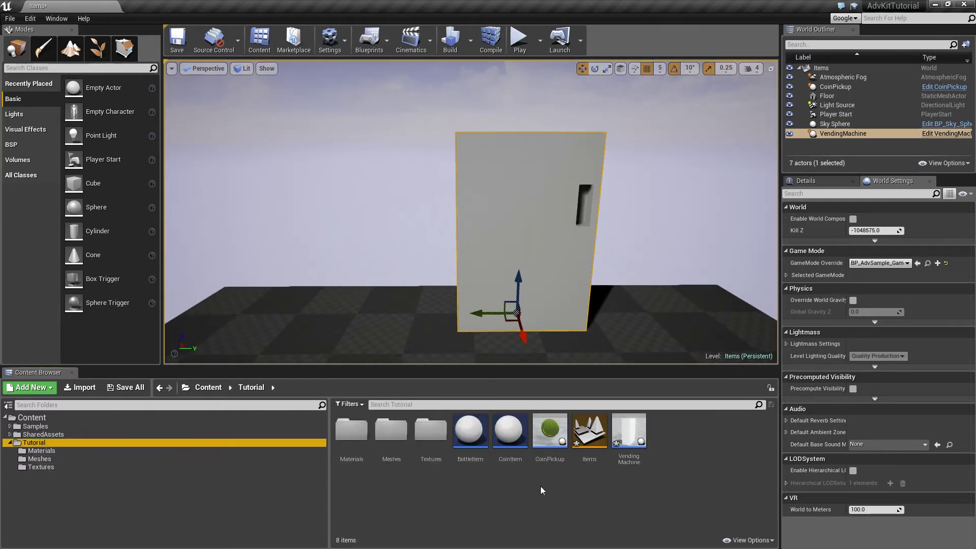
{"action": "double_click", "coordinate": [629, 432]}
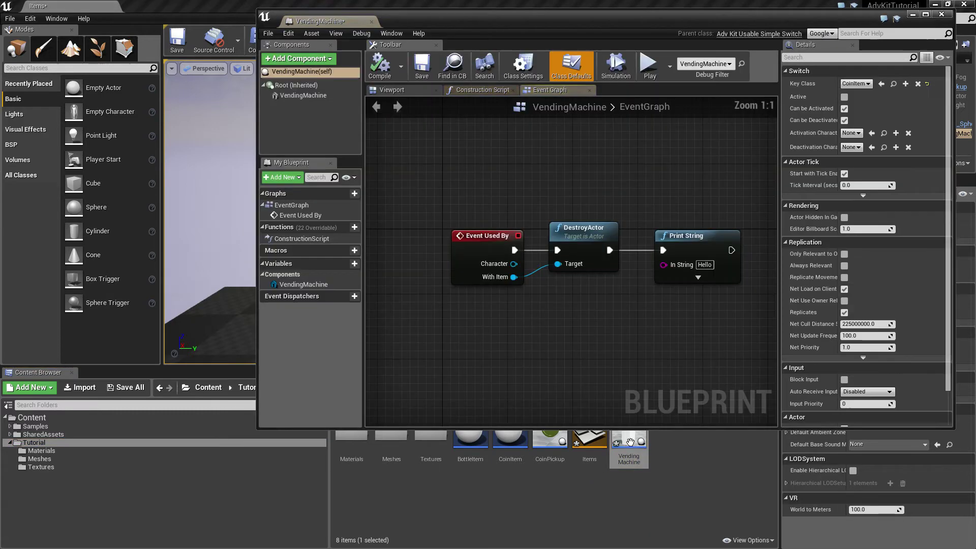
{"action": "right_click_drag", "start_coordinate": [594, 332], "coordinate": [501, 338]}
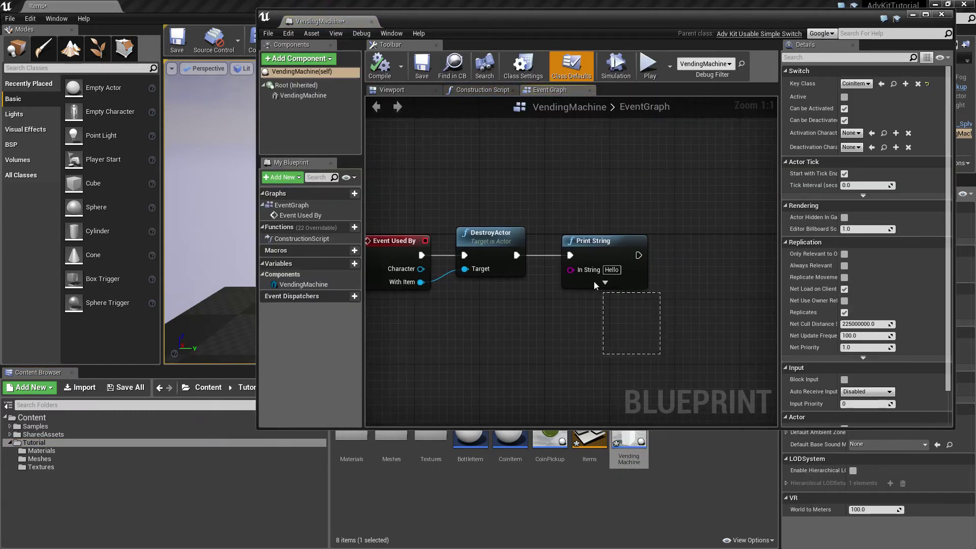
{"action": "key", "text": "Delete"}
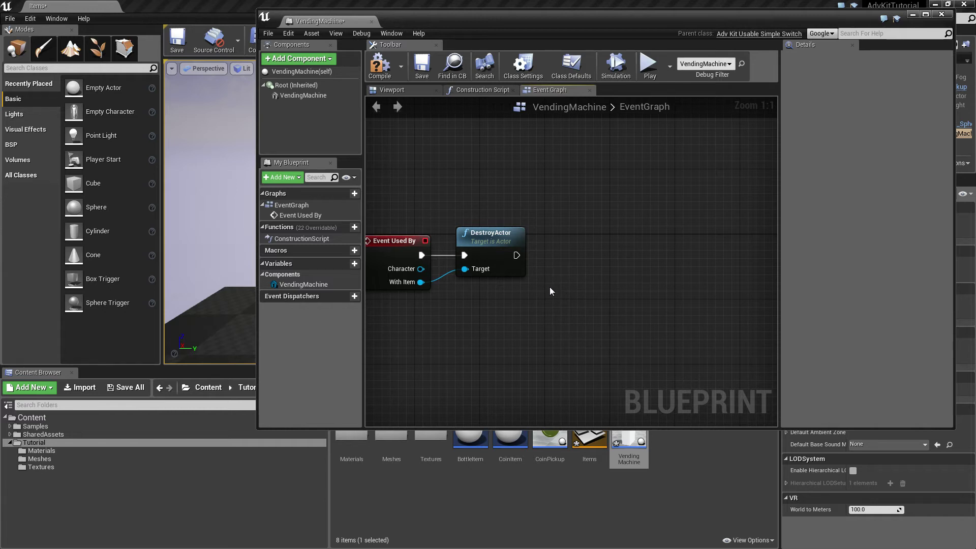
- Add a Spawn Actor from Class node to the event graph and place it beside DestroyActor
{"action": "right_click", "coordinate": [502, 318]}
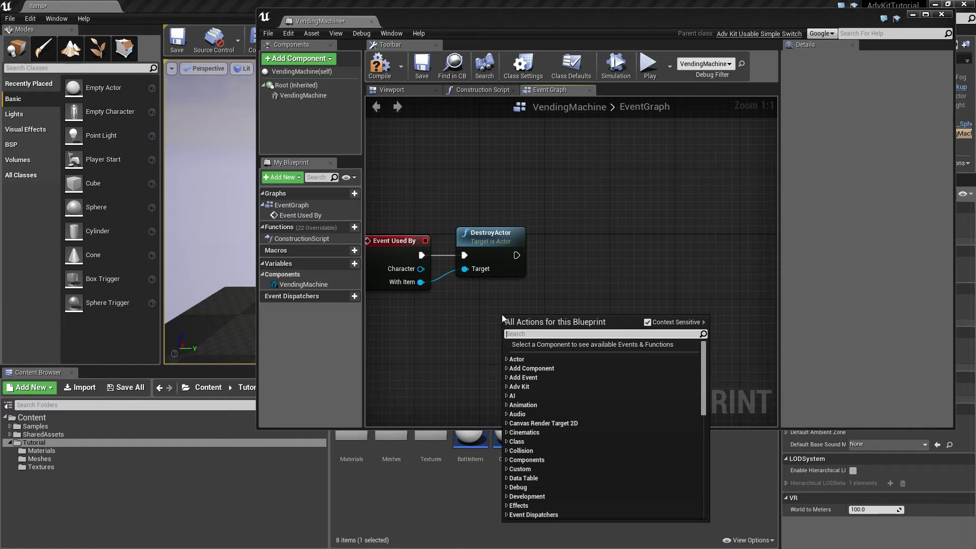
{"action": "type", "text": "spawn acto"}
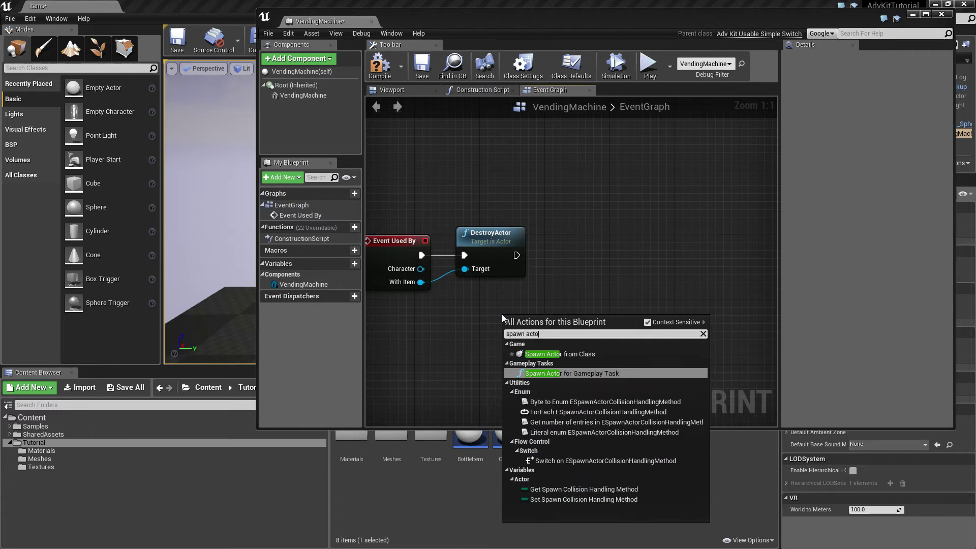
{"action": "type", "text": "r"}
{"action": "key", "text": "Up"}
{"action": "key", "text": "Return"}
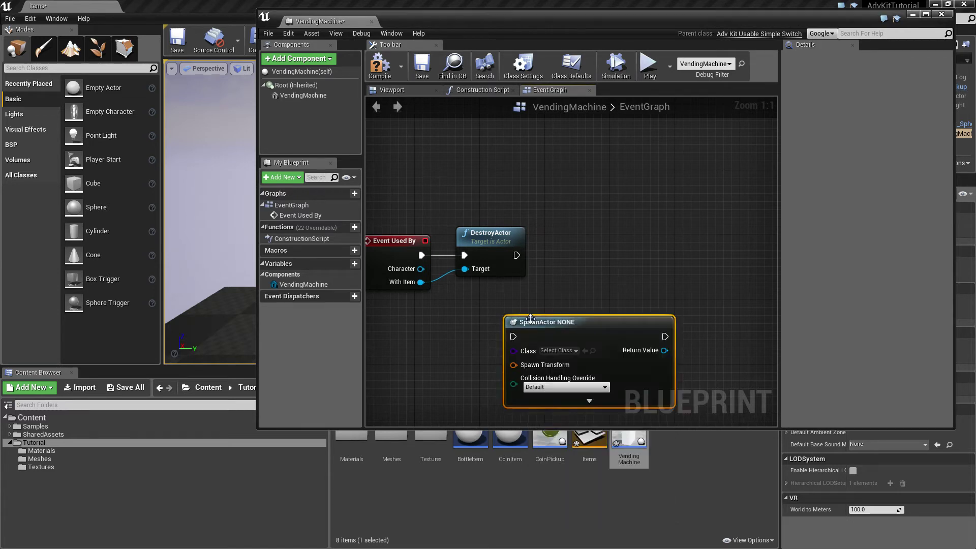
{"action": "left_click_drag", "start_coordinate": [530, 319], "coordinate": [579, 245]}
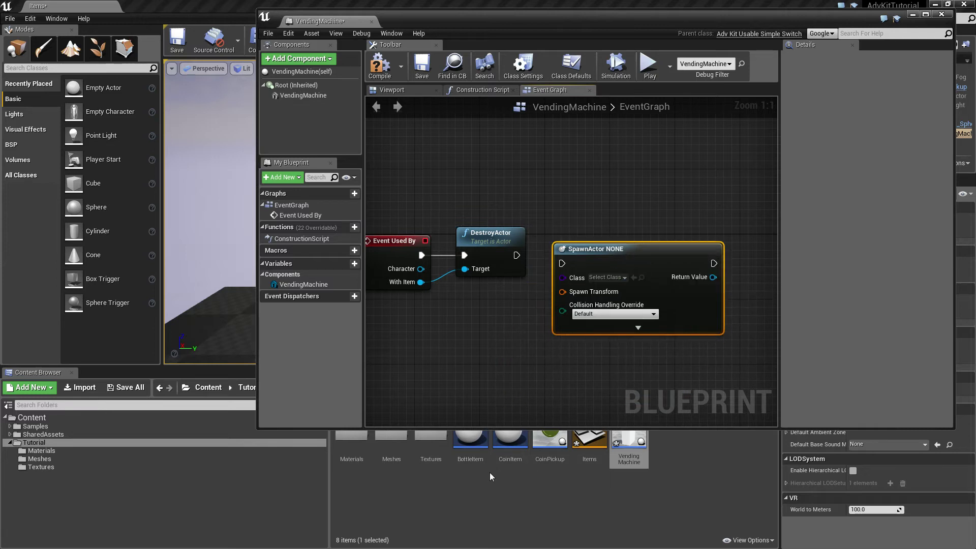
- Set the SpawnActor class to BottleItem, wire its execution input from DestroyActor in a straight line, and compile
{"action": "left_click", "coordinate": [470, 443]}
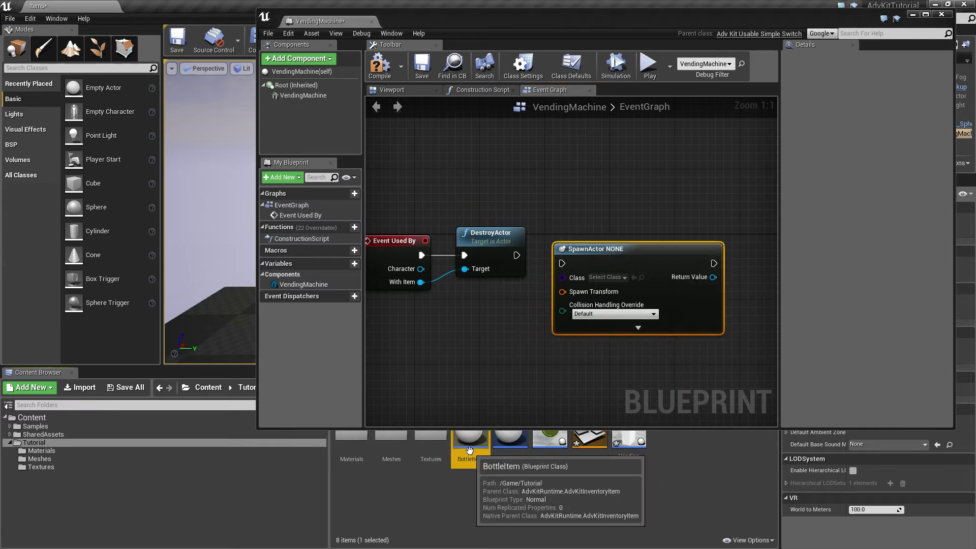
{"action": "left_click", "coordinate": [634, 278]}
{"action": "mouse_move", "coordinate": [641, 259]}
{"action": "left_mouse_down"}
{"action": "mouse_move", "coordinate": [657, 243]}
{"action": "mouse_move", "coordinate": [649, 242]}
{"action": "left_mouse_up"}
{"action": "left_click_drag", "start_coordinate": [569, 247], "coordinate": [537, 258]}
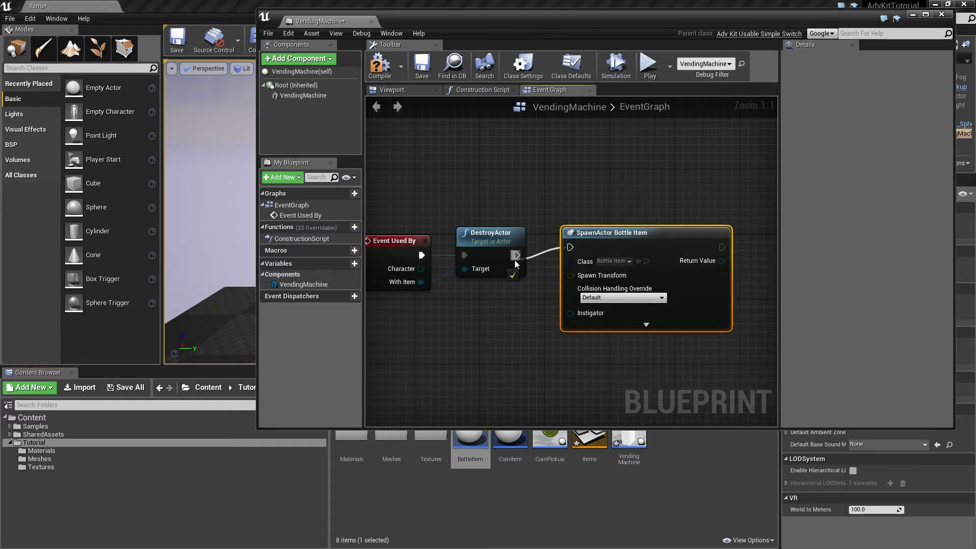
{"action": "left_click_drag", "start_coordinate": [610, 242], "coordinate": [610, 251]}
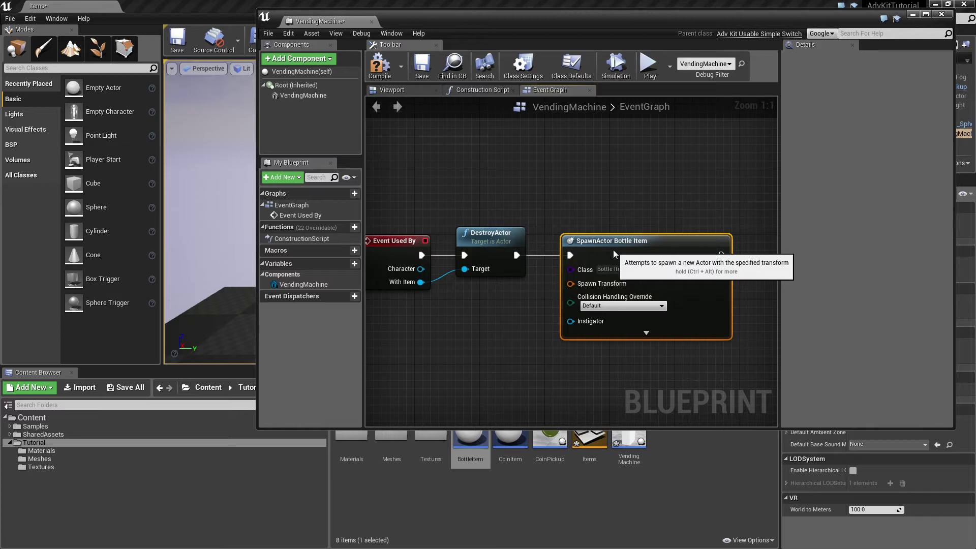
{"action": "left_click", "coordinate": [381, 68]}
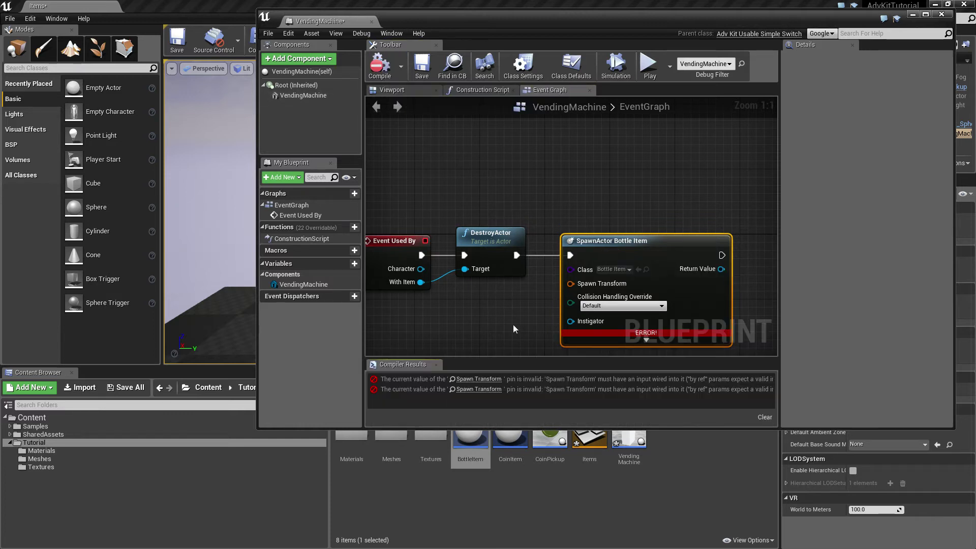
- Feed SpawnActor's Spawn Transform from a new Make Transform node, and compile and save the blueprint
{"action": "right_click_drag", "start_coordinate": [513, 327], "coordinate": [518, 280]}
{"action": "right_click", "coordinate": [592, 236]}
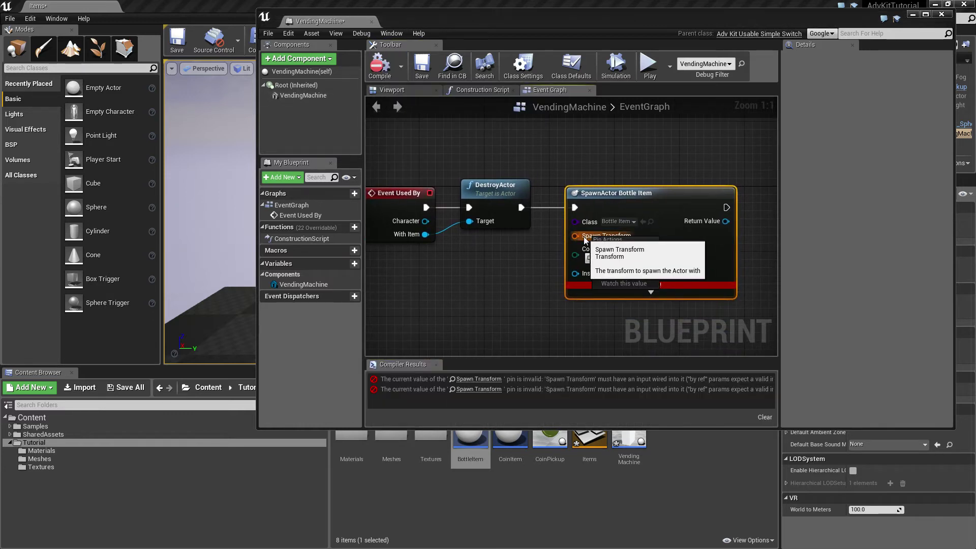
{"action": "left_click_drag", "start_coordinate": [576, 236], "coordinate": [438, 270]}
{"action": "left_click", "coordinate": [540, 371]}
{"action": "right_click_drag", "start_coordinate": [427, 312], "coordinate": [448, 271]}
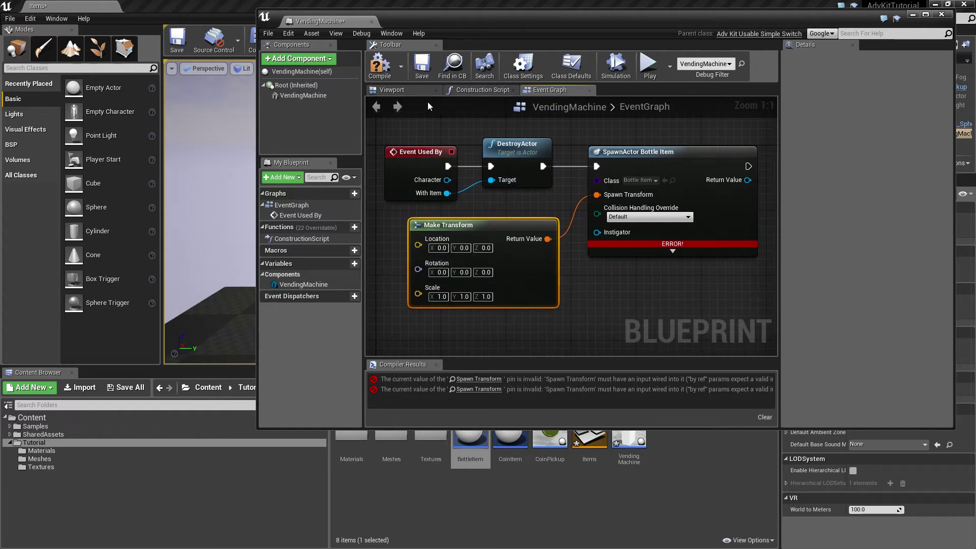
{"action": "left_click", "coordinate": [381, 65]}
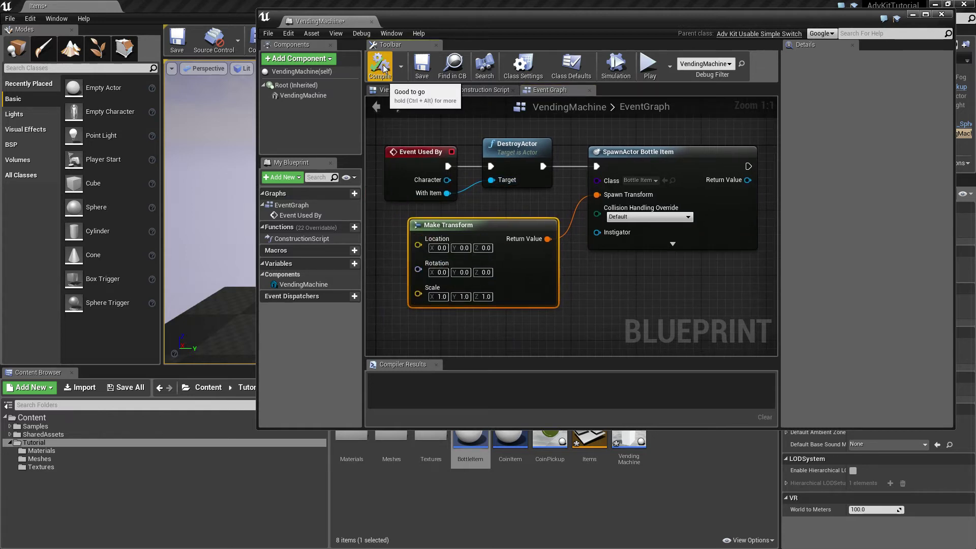
{"action": "left_click", "coordinate": [421, 63]}
- Add a Get Inventory Manager node fed by the Character output of Event Used By, below the SpawnActor node
{"action": "scroll", "coordinate": [633, 288], "scroll_direction": "down", "scroll_amount": 1}
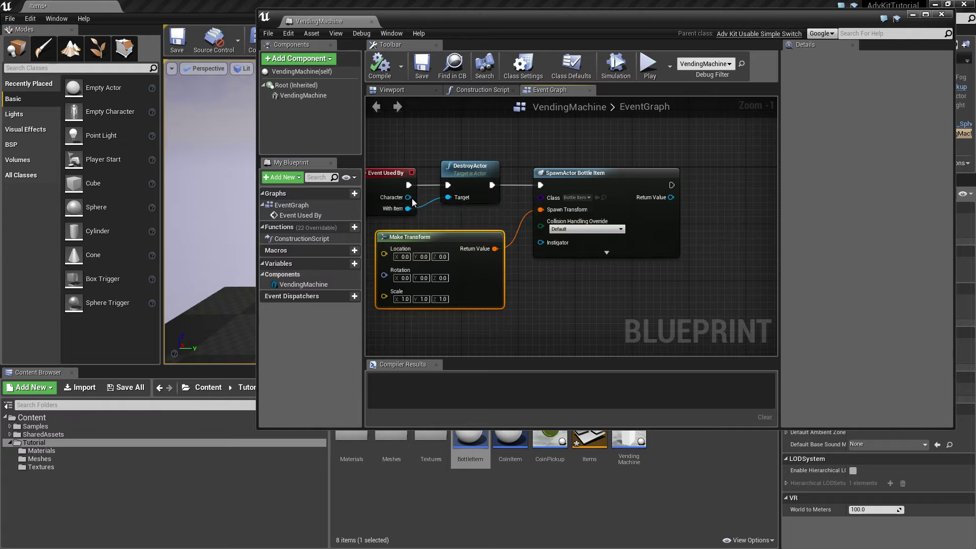
{"action": "left_click_drag", "start_coordinate": [410, 198], "coordinate": [514, 261]}
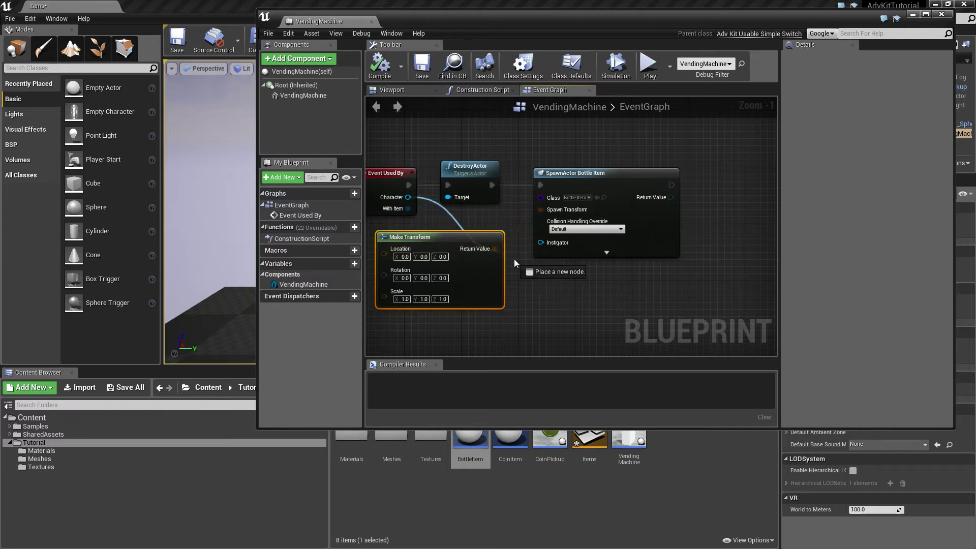
{"action": "left_click_drag", "start_coordinate": [578, 300], "coordinate": [578, 300]}
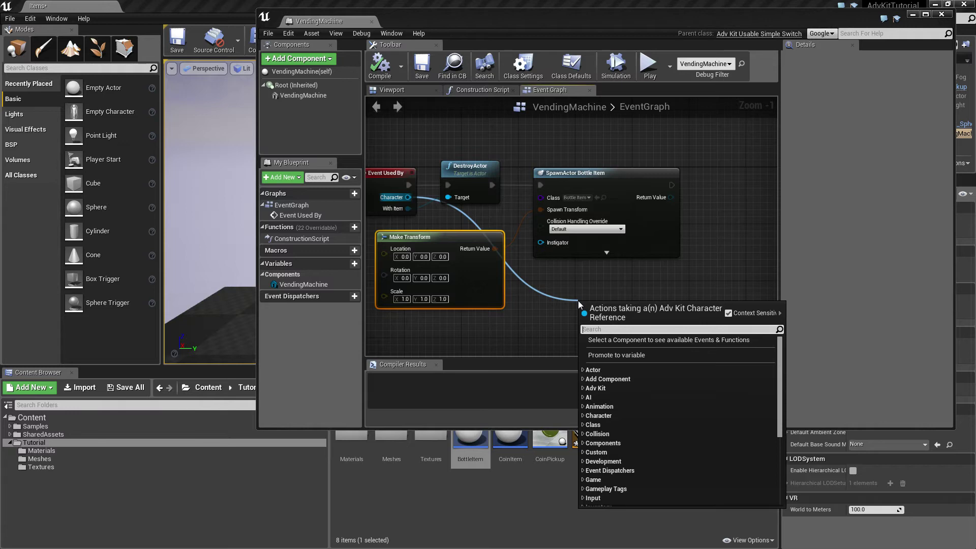
{"action": "type", "text": "invent"}
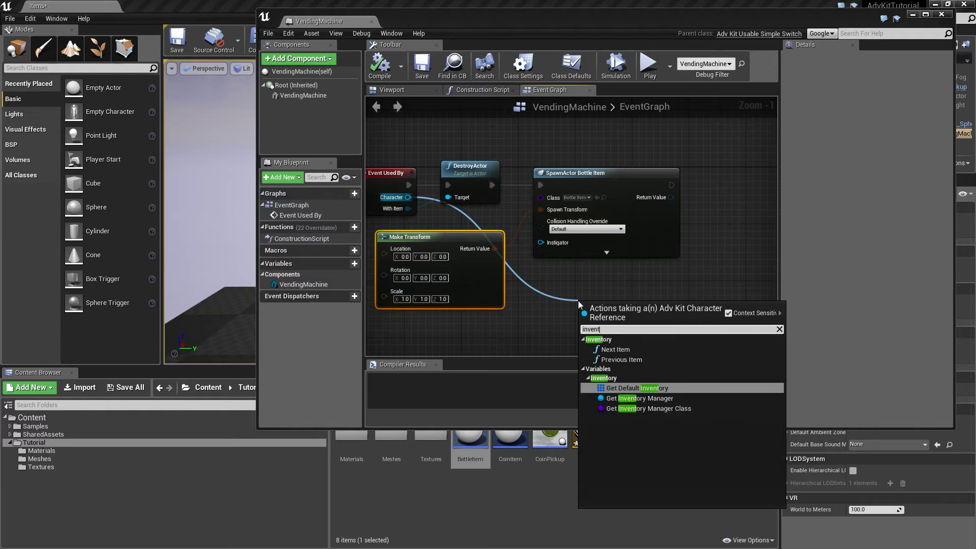
{"action": "key", "text": "Down"}
{"action": "key", "text": "Return"}
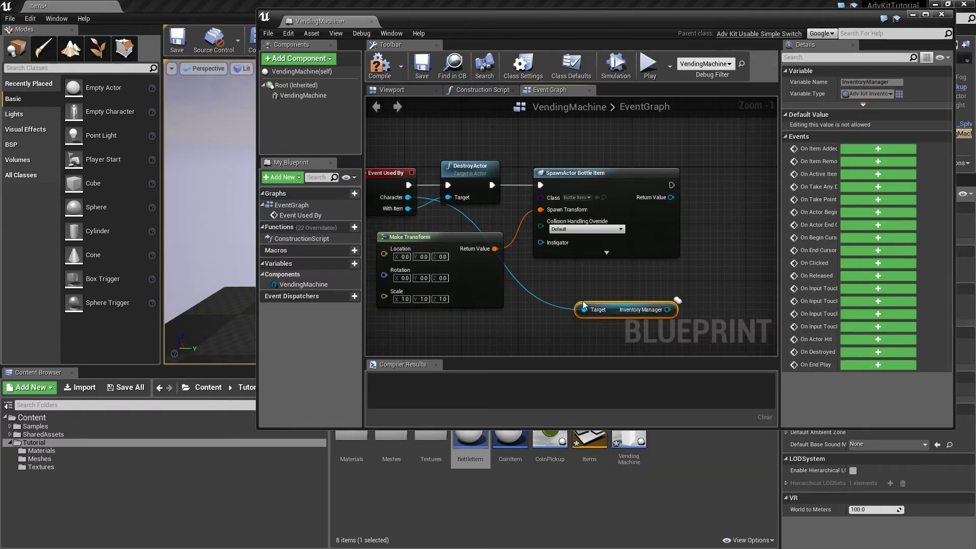
{"action": "right_click_drag", "start_coordinate": [582, 302], "coordinate": [434, 297]}
{"action": "left_click_drag", "start_coordinate": [517, 304], "coordinate": [560, 272]}
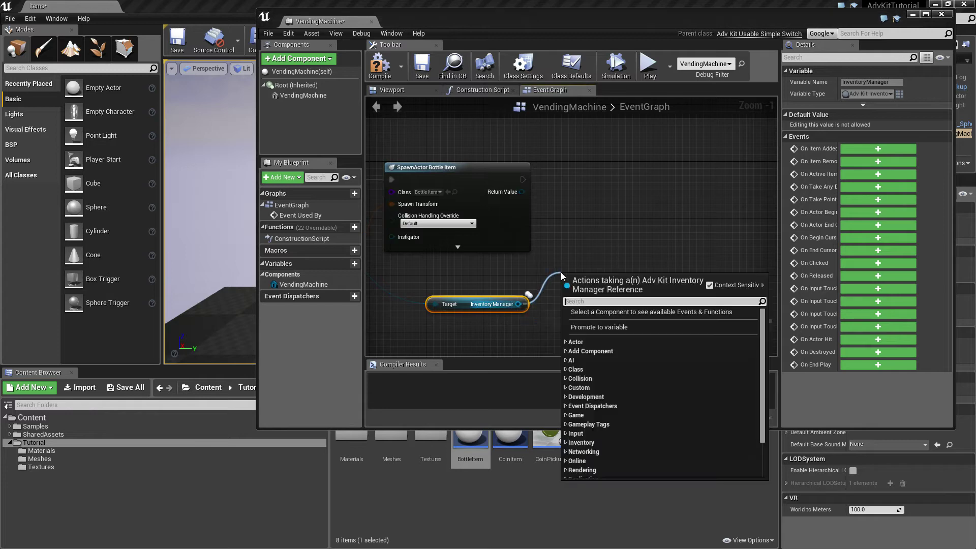
{"action": "type", "text": "add"}
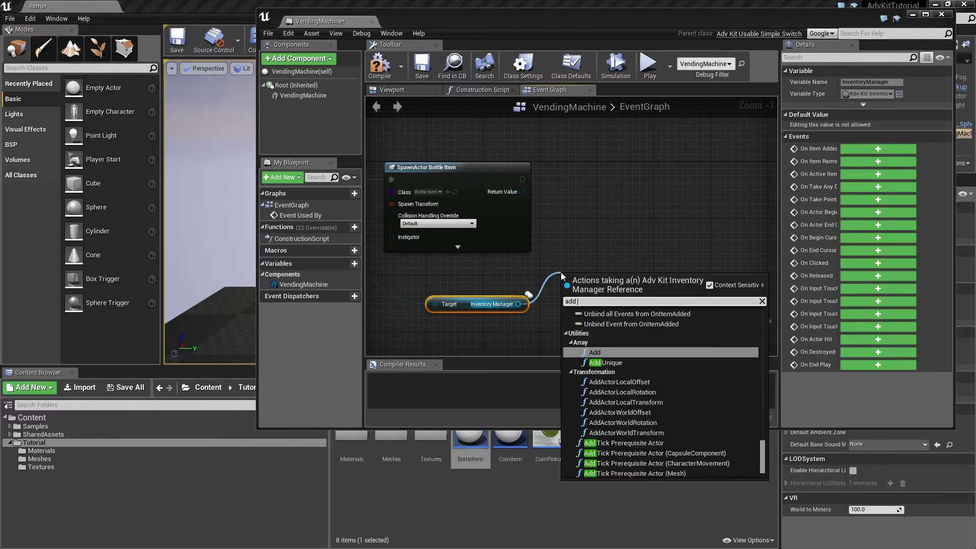
{"action": "type", "text": " item"}
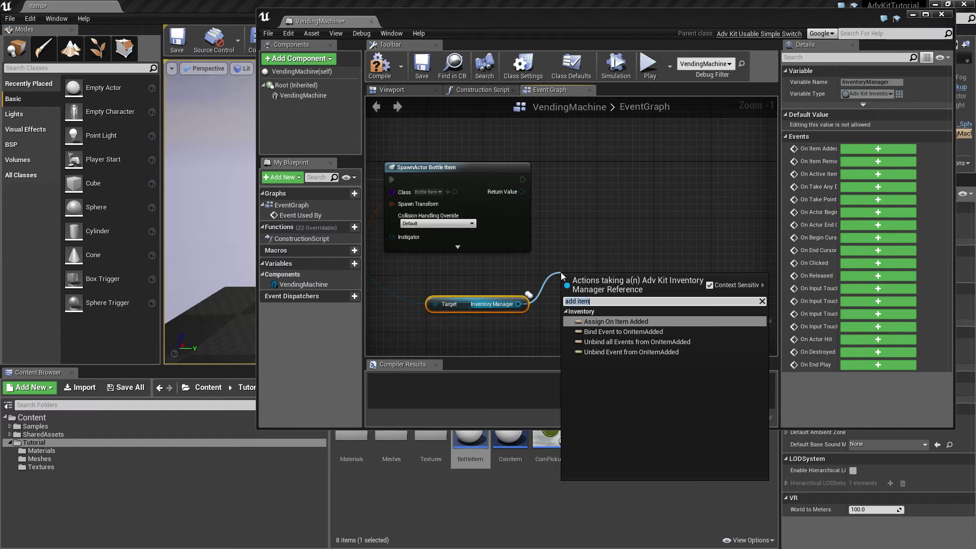
{"action": "type", "text": "add"}
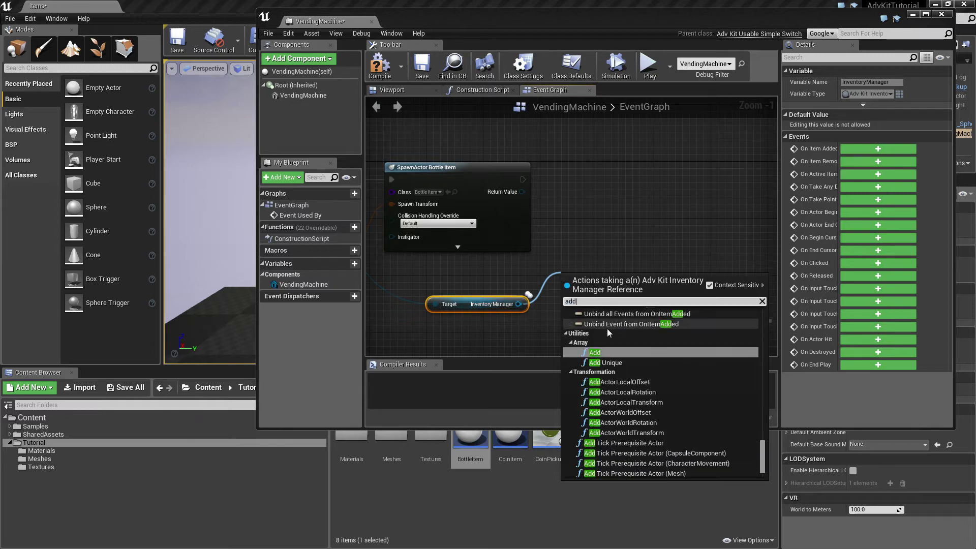
{"action": "scroll", "coordinate": [648, 362], "scroll_direction": "up", "scroll_amount": 5}
{"action": "scroll", "coordinate": [648, 362], "scroll_direction": "up", "scroll_amount": 15}
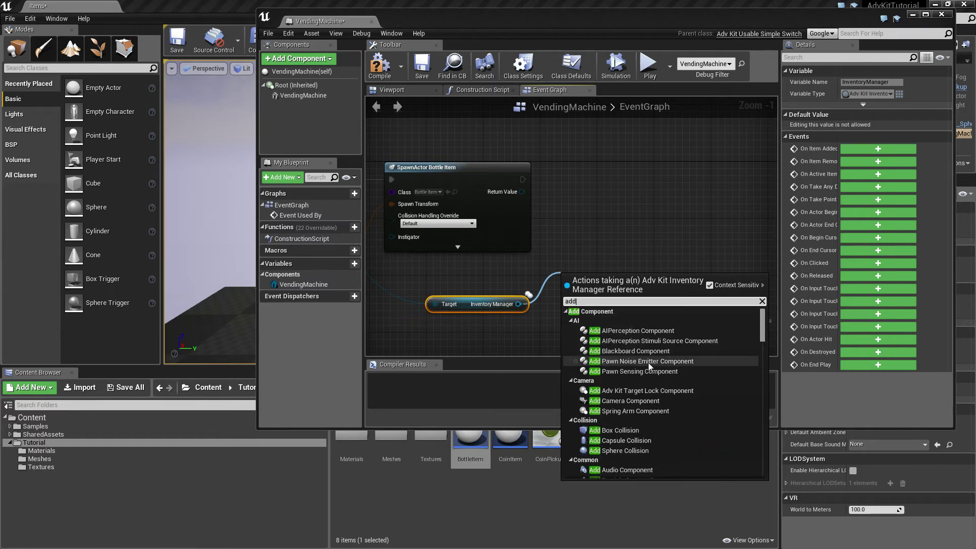
{"action": "key", "text": "BackSpace"}
{"action": "key", "text": "BackSpace"}
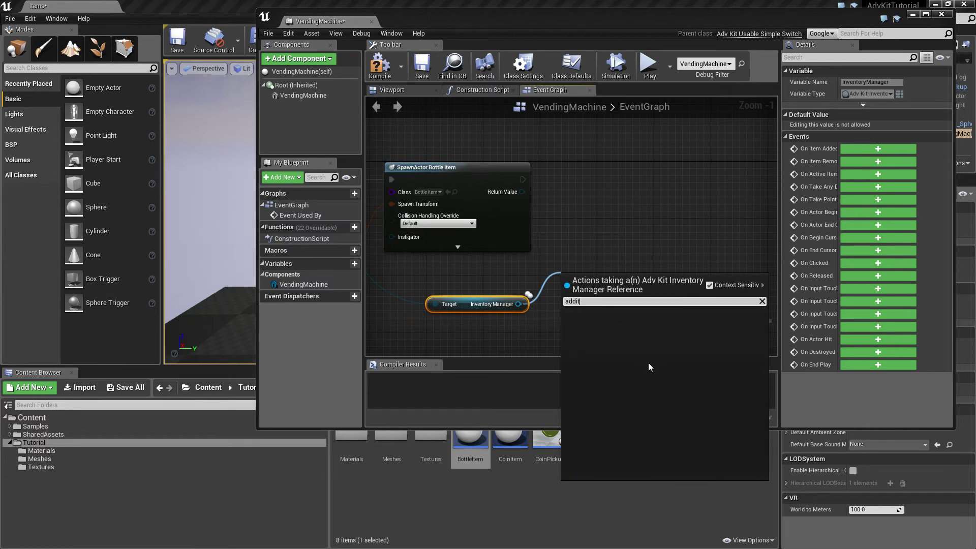
{"action": "type", "text": "dd"}
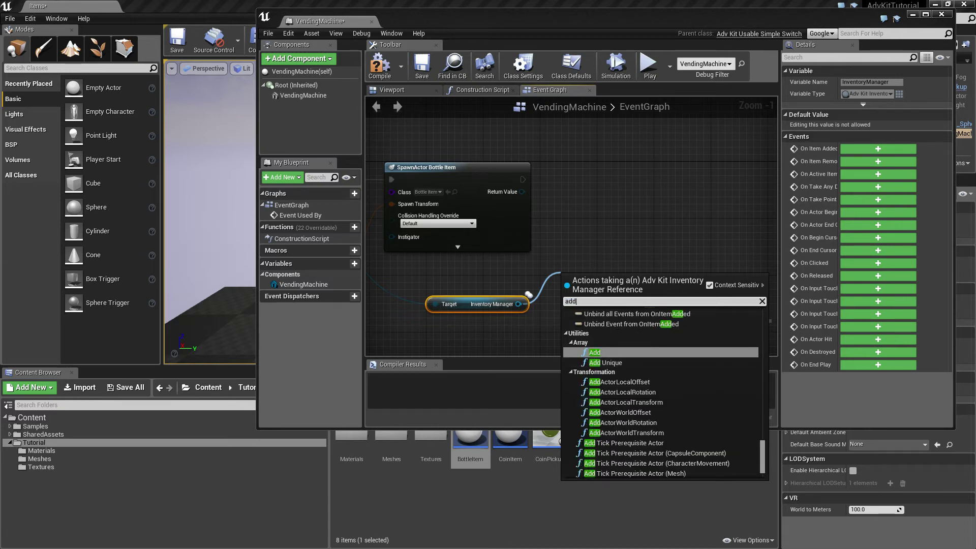
{"action": "key", "text": "Escape"}
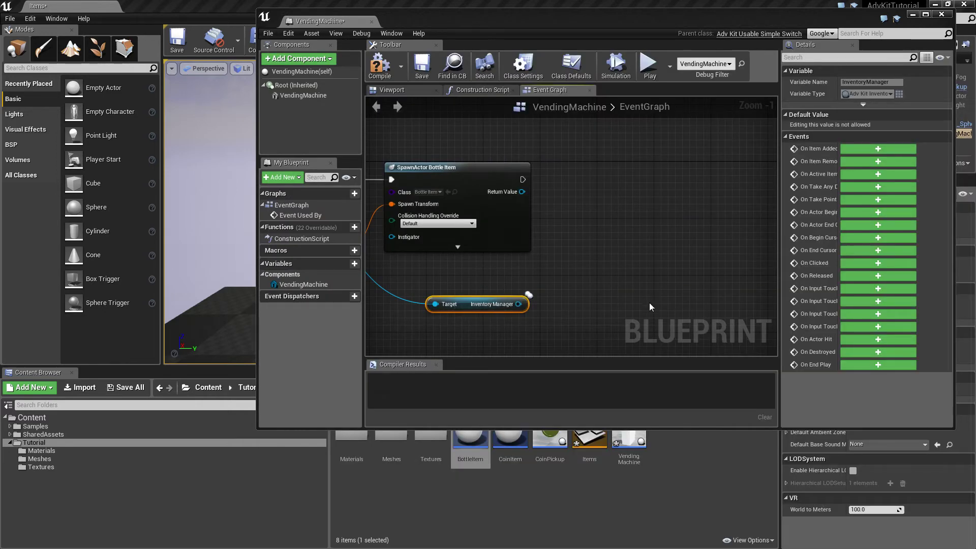
- Add an Add Inventory node targeting the Inventory Manager output
{"action": "left_click", "coordinate": [535, 308]}
{"action": "left_click_drag", "start_coordinate": [520, 304], "coordinate": [590, 263]}
{"action": "type", "text": "add inventor"}
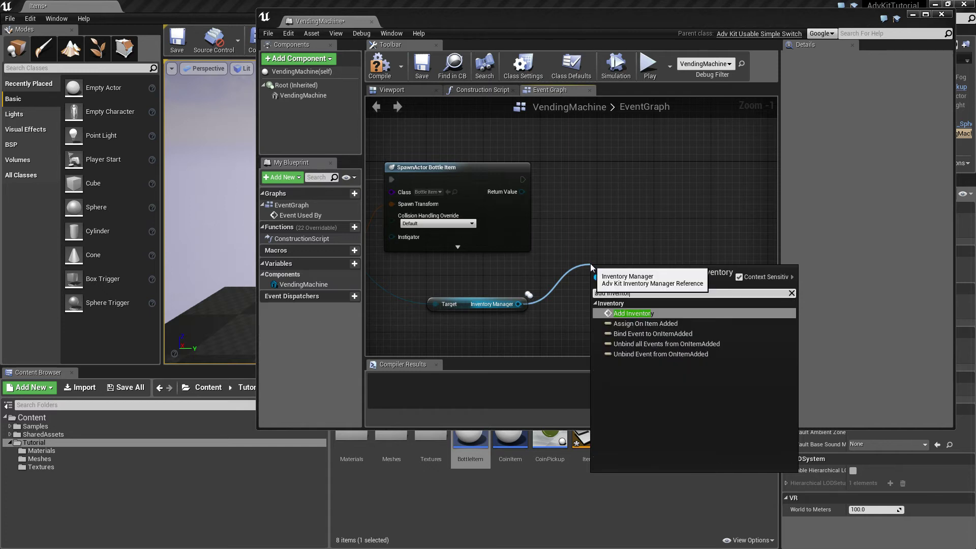
{"action": "key", "text": "Return"}
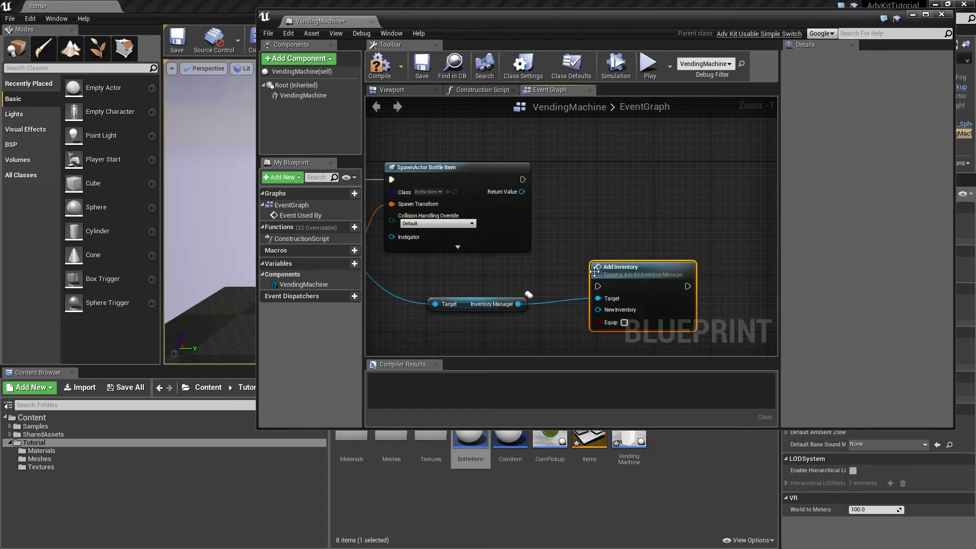
- Wire SpawnActor's execution and Return Value outputs into Add Inventory's execution and New Inventory inputs, align the node beside SpawnActor, and compile
{"action": "left_click_drag", "start_coordinate": [599, 286], "coordinate": [523, 179]}
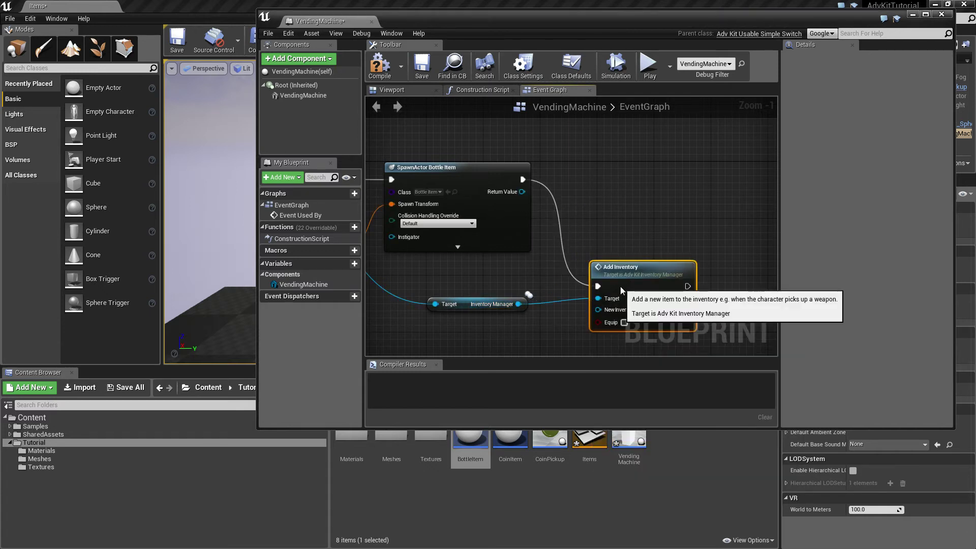
{"action": "left_click_drag", "start_coordinate": [620, 286], "coordinate": [636, 183]}
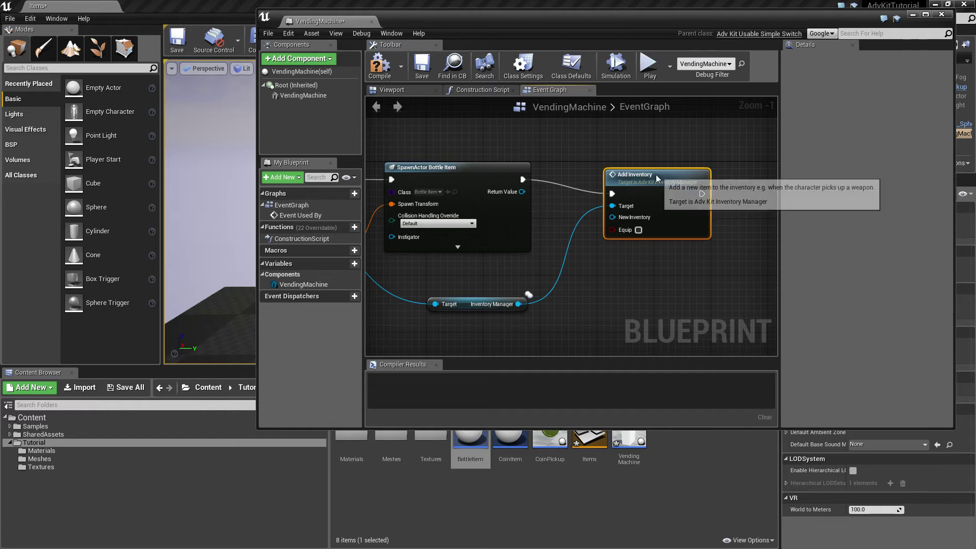
{"action": "left_click_drag", "start_coordinate": [522, 191], "coordinate": [643, 197]}
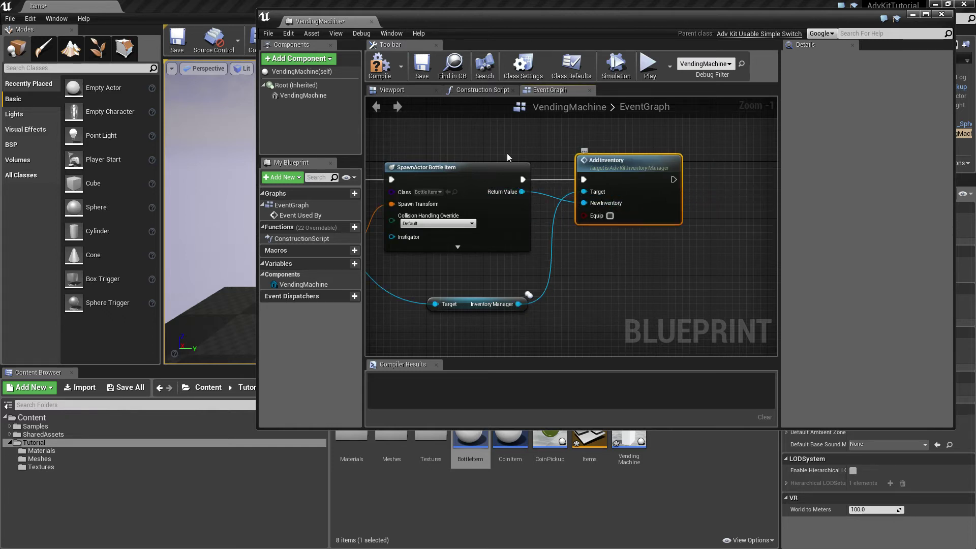
{"action": "left_click", "coordinate": [380, 71]}
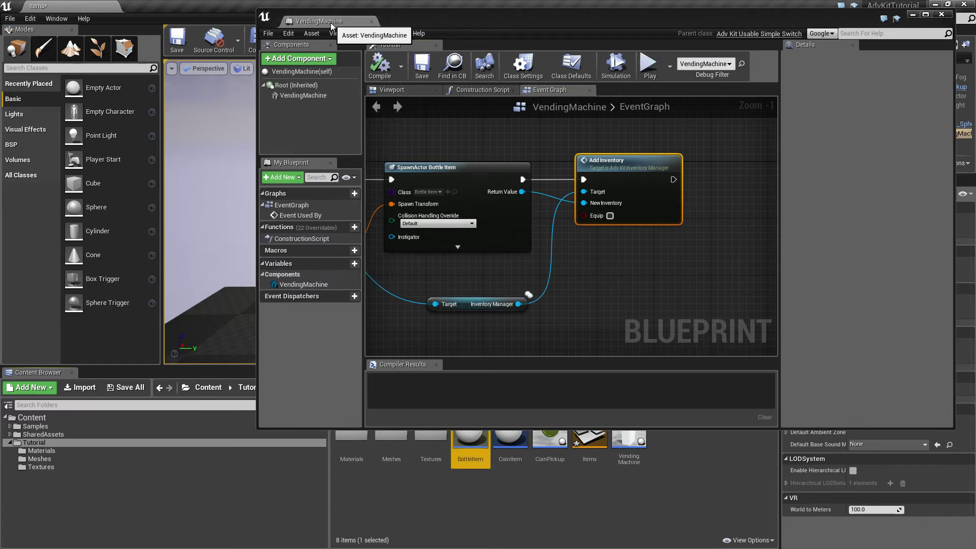
- Close the blueprint and play-test the level by collecting the coin, using it on the vending machine and equipping the bottle
{"action": "middle_click", "coordinate": [331, 23]}
{"action": "left_click", "coordinate": [519, 40]}
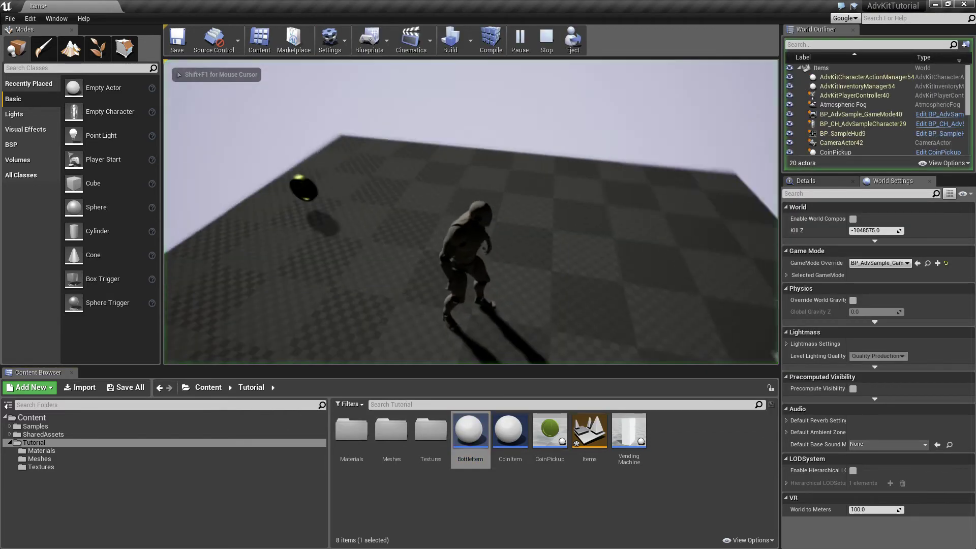
{"action": "key", "text": "w"}
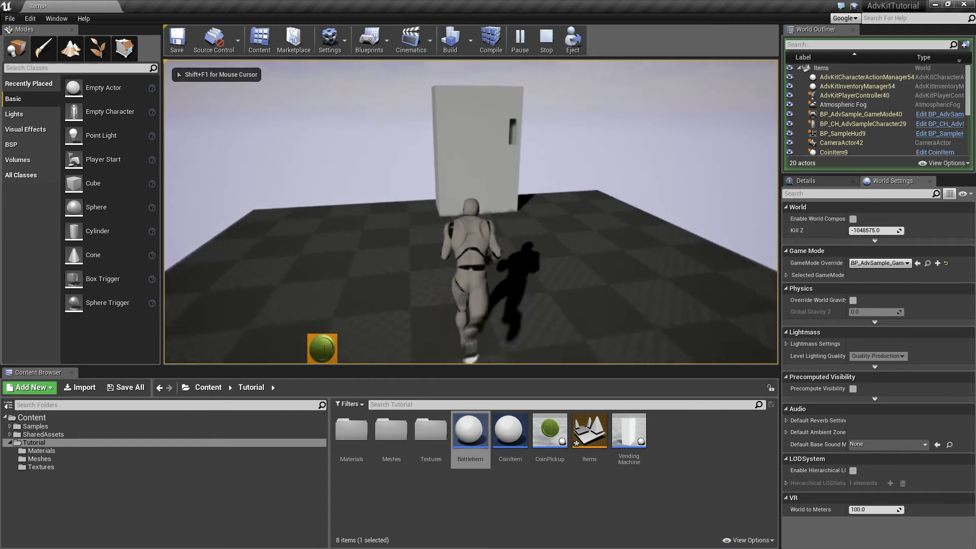
{"action": "key", "text": "e"}
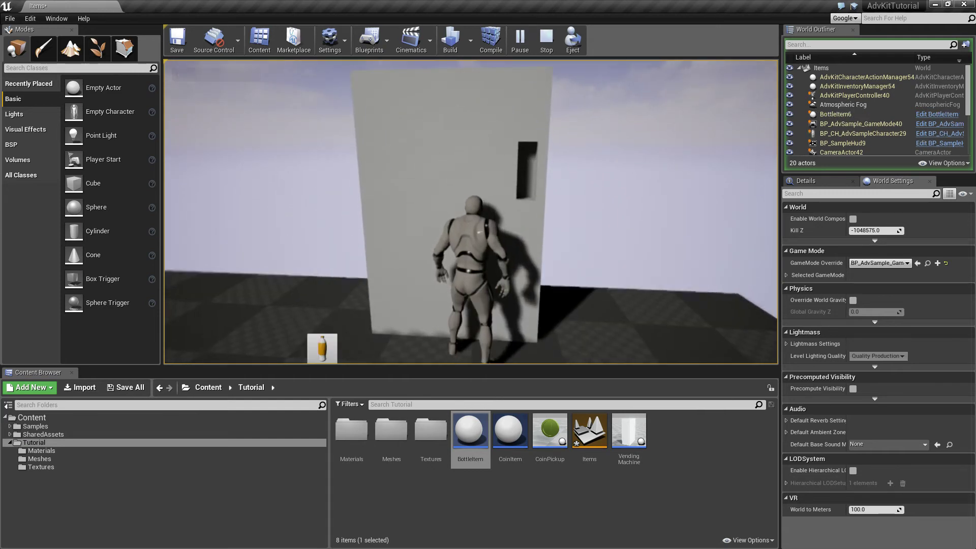
{"action": "key", "text": "1"}
{"action": "key", "text": "d"}
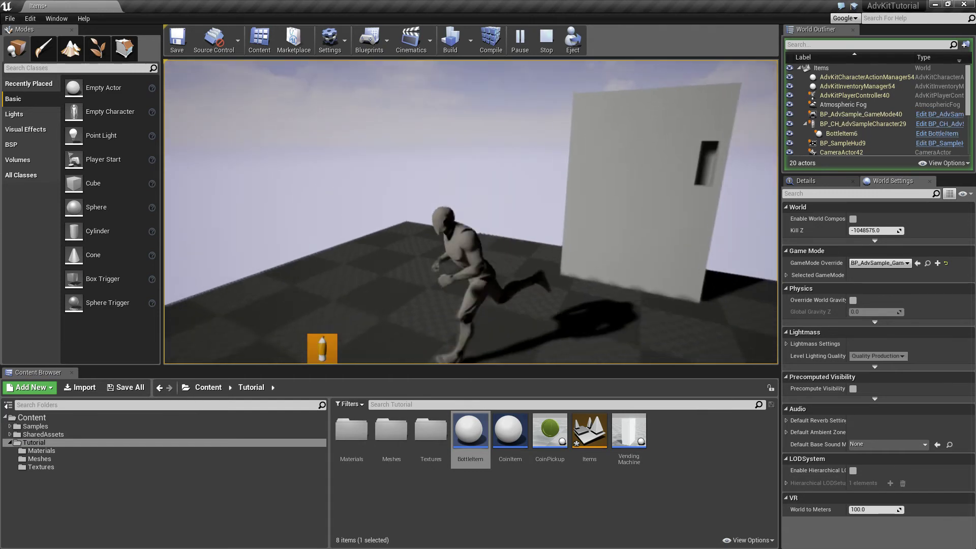
{"action": "key", "text": "w"}
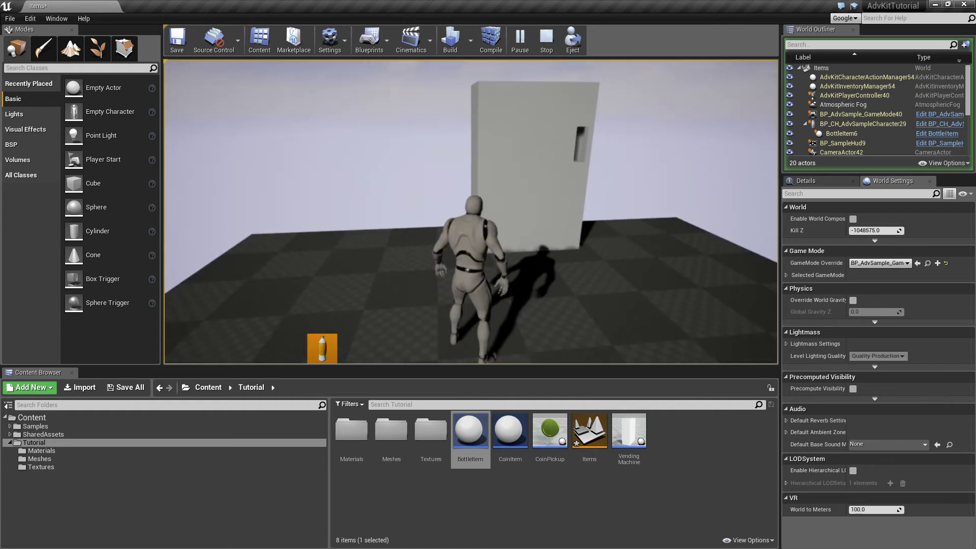
{"action": "key", "text": "a"}
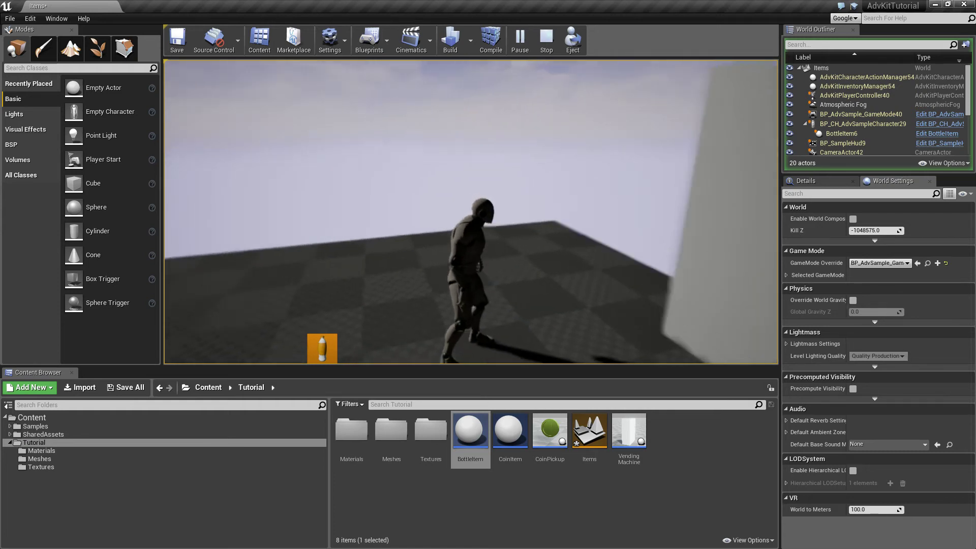
{"action": "key", "text": "s"}
{"action": "key", "text": "w"}
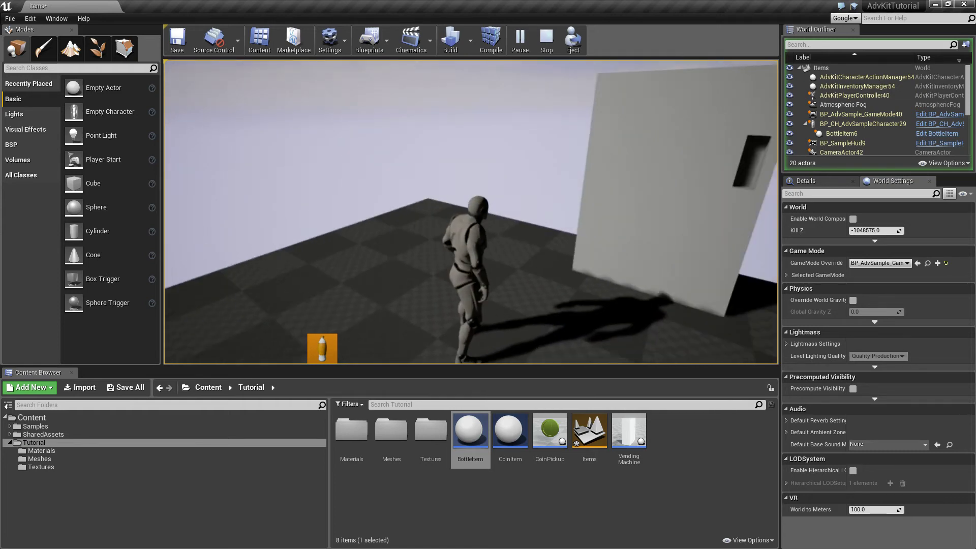
{"action": "key", "text": "Escape"}
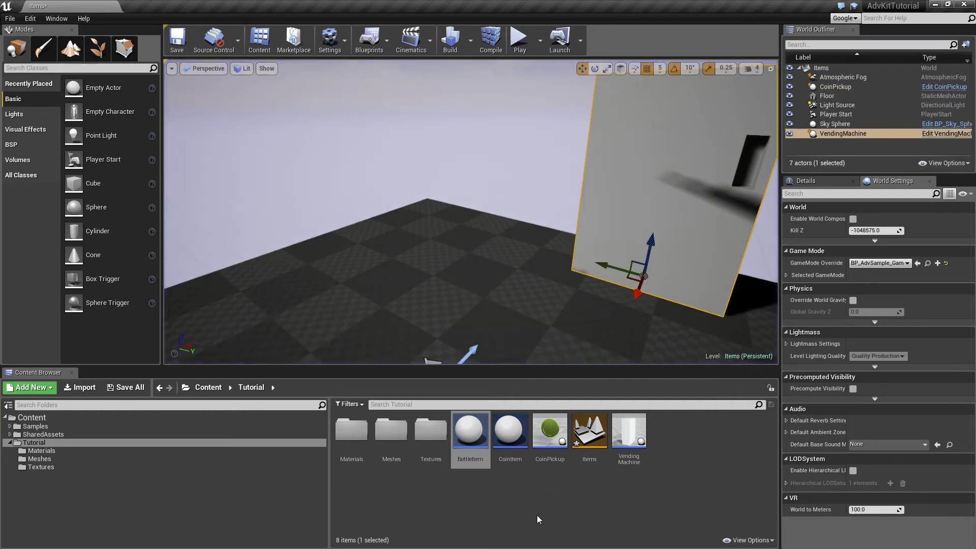
- Open CoinItem in the full blueprint editor and show the Tutorial Meshes folder in the content browser
{"action": "double_click", "coordinate": [510, 432]}
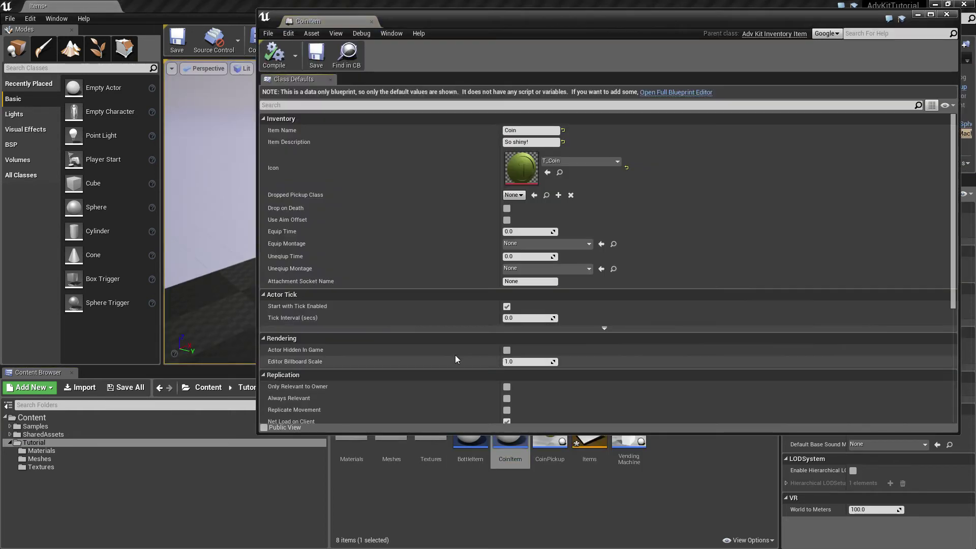
{"action": "left_click", "coordinate": [683, 92]}
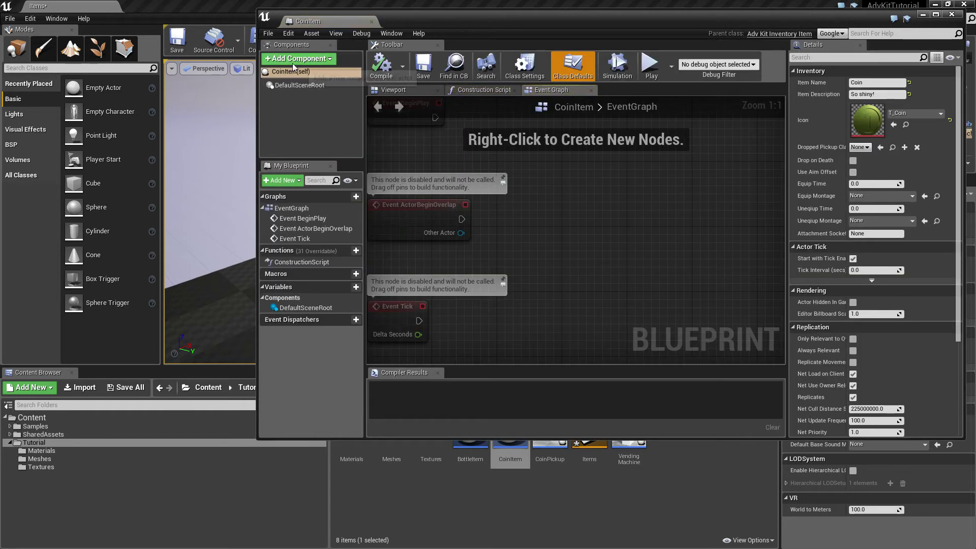
{"action": "left_click", "coordinate": [395, 454]}
{"action": "double_click", "coordinate": [395, 454]}
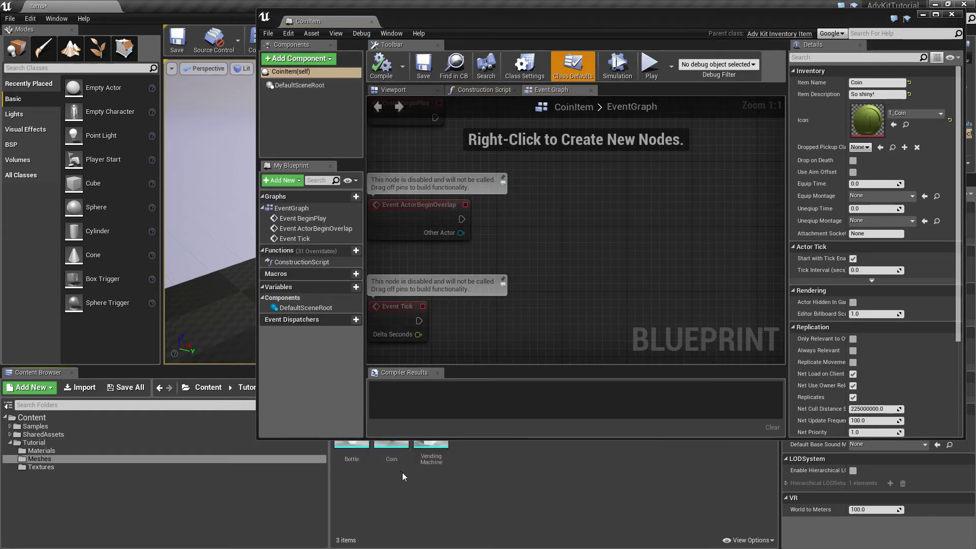
{"action": "left_click_drag", "start_coordinate": [469, 21], "coordinate": [452, 13]}
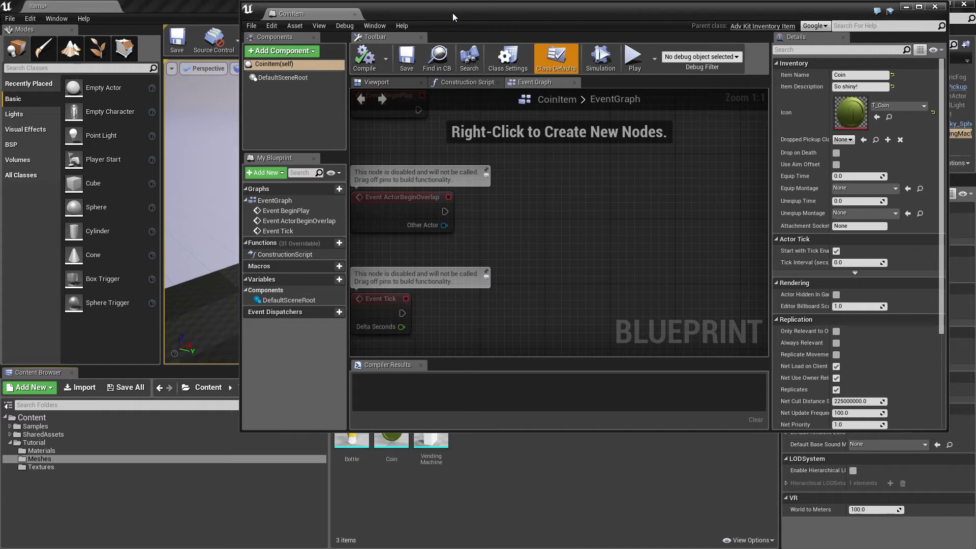
- Add the Coin static mesh as a component in the CoinItem blueprint's viewport and save the blueprint
{"action": "left_click", "coordinate": [387, 83]}
{"action": "left_click_drag", "start_coordinate": [391, 440], "coordinate": [542, 251]}
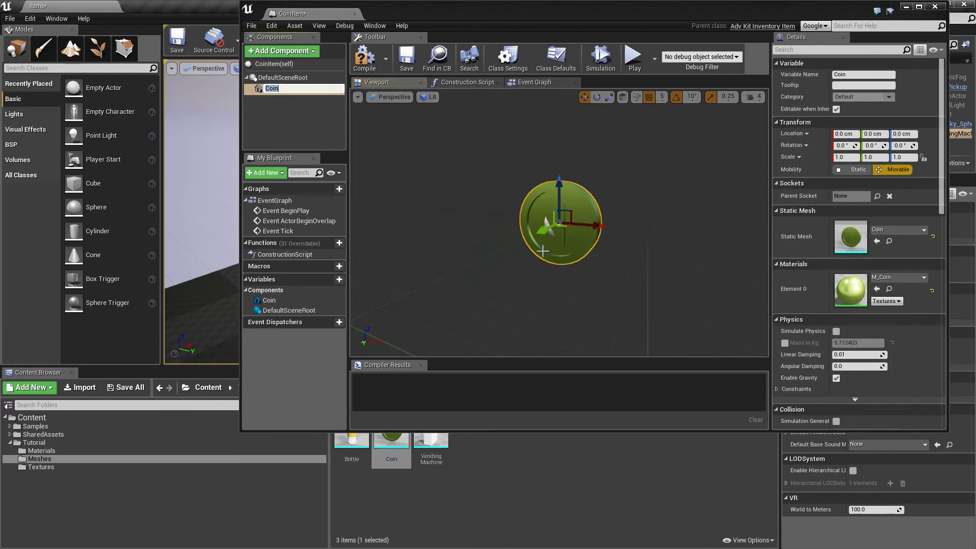
{"action": "left_click", "coordinate": [407, 56]}
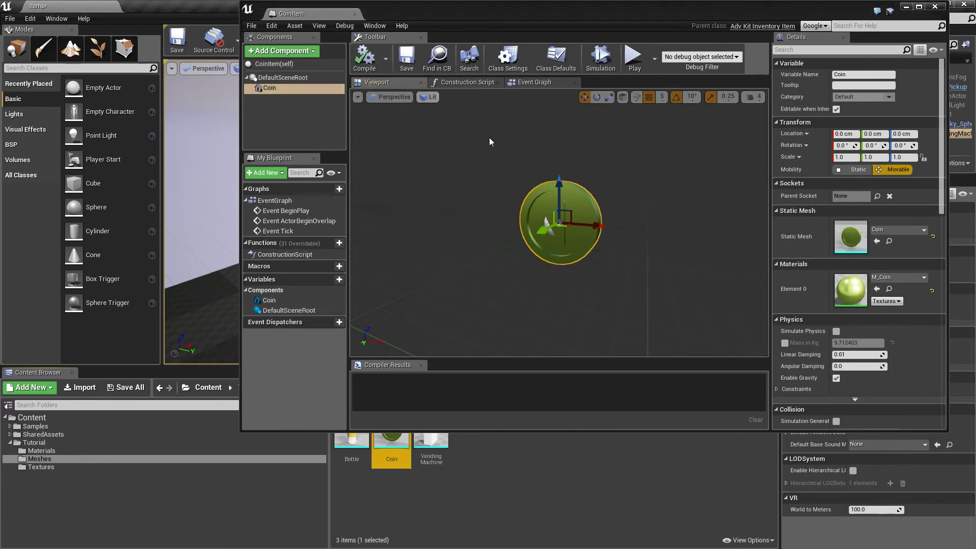
- Set the Coin component's scale to 0.5 on the X, Y and Z axes
{"action": "left_click", "coordinate": [855, 157]}
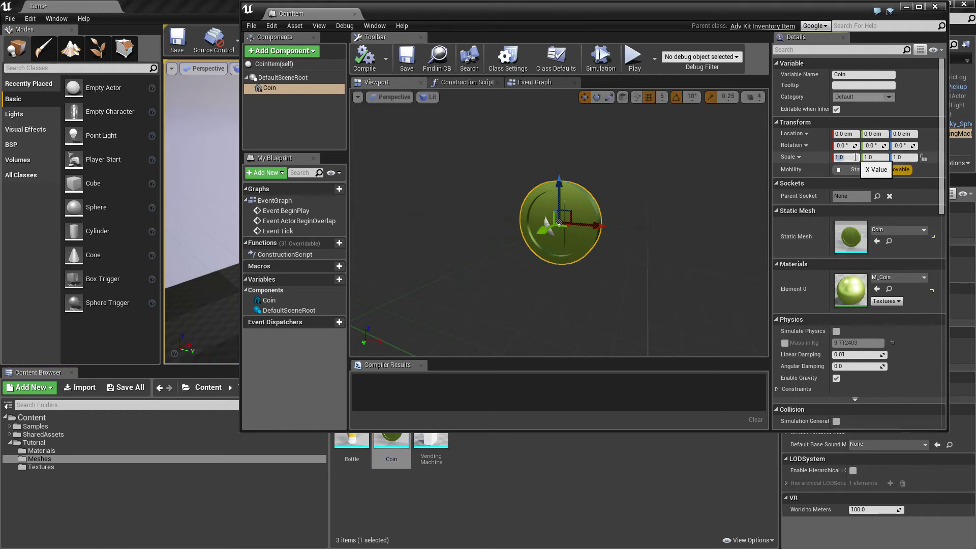
{"action": "type", "text": "0"}
{"action": "key", "text": "Tab"}
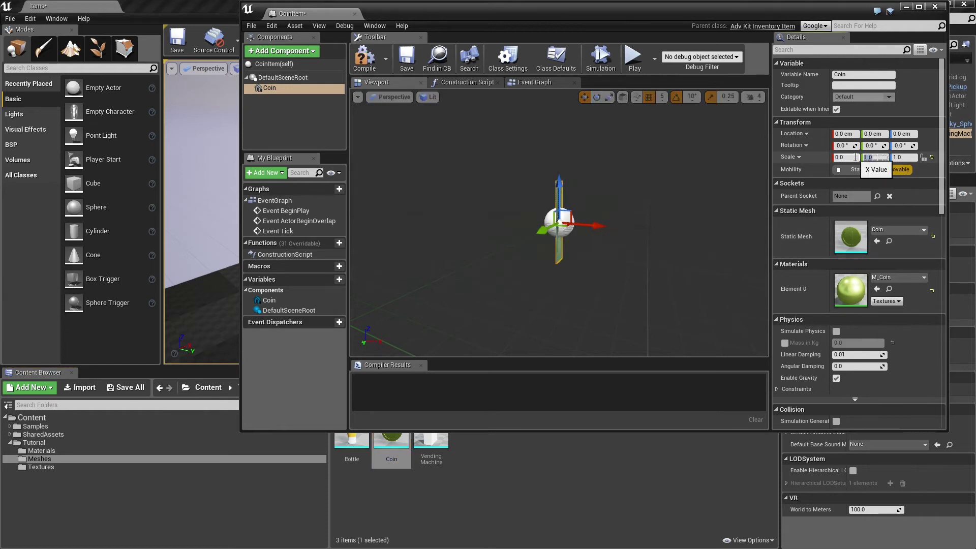
{"action": "type", "text": "5"}
{"action": "key", "text": "Tab"}
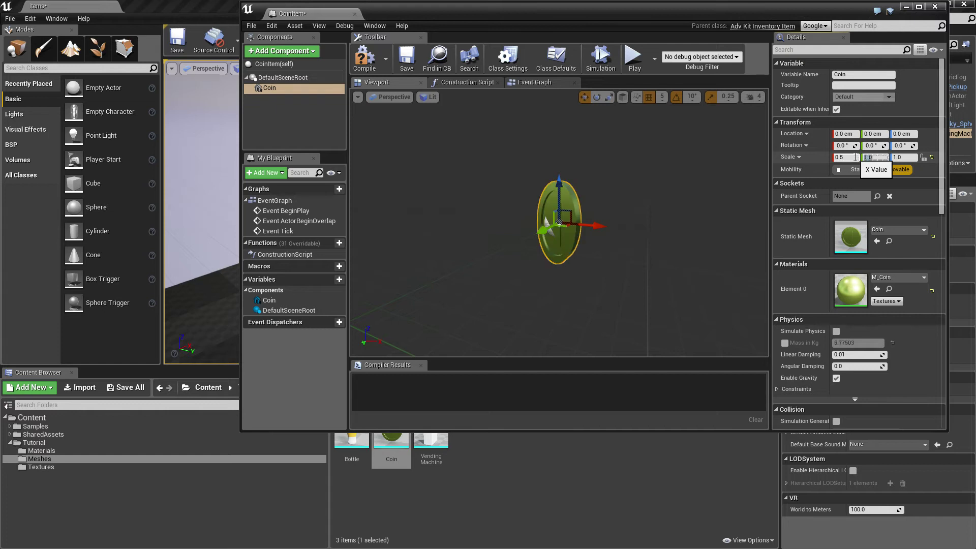
{"action": "type", "text": "0.5"}
{"action": "key", "text": "Tab"}
{"action": "type", "text": "0.5"}
{"action": "key", "text": "Return"}
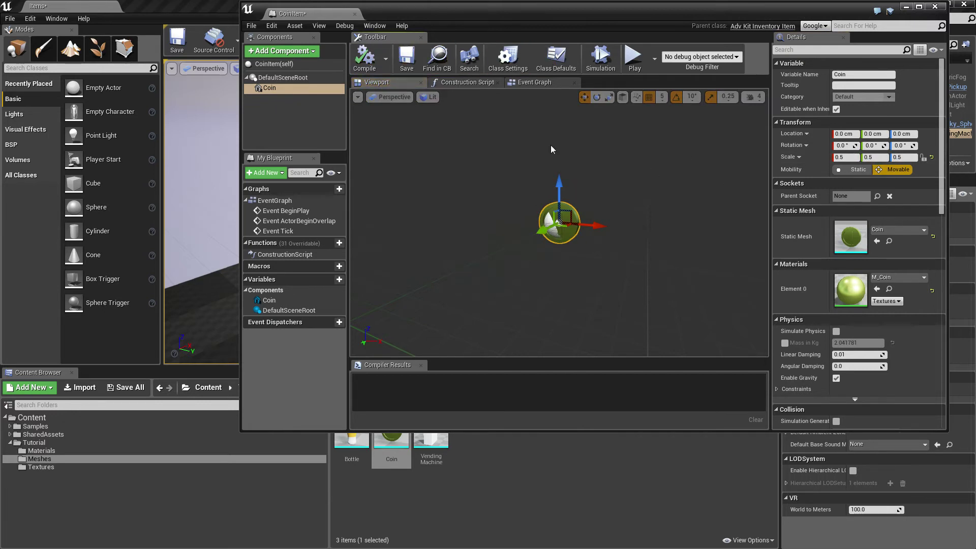
- Set CoinItem's Attachment Socket Name to Item_Right in the class defaults and save the blueprint
{"action": "left_click", "coordinate": [284, 64]}
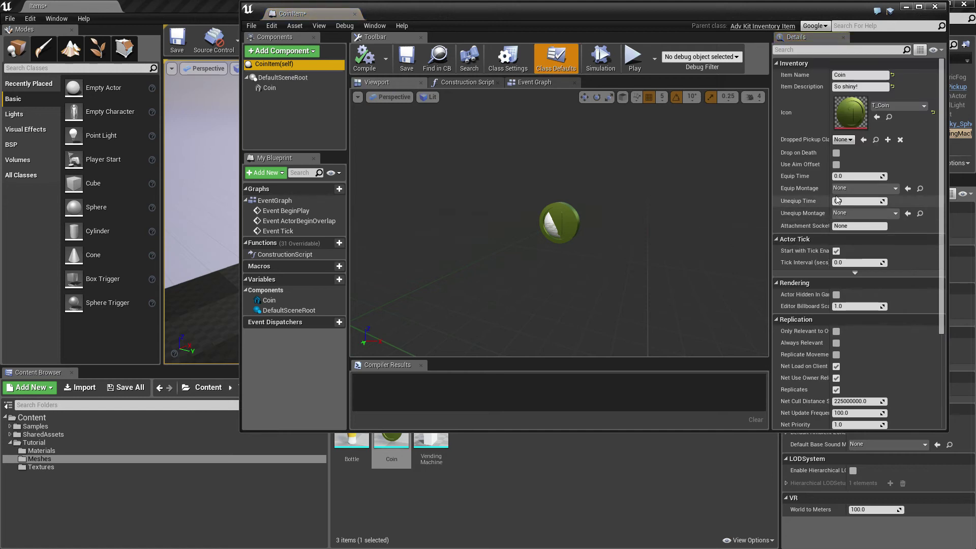
{"action": "key", "text": "Tab"}
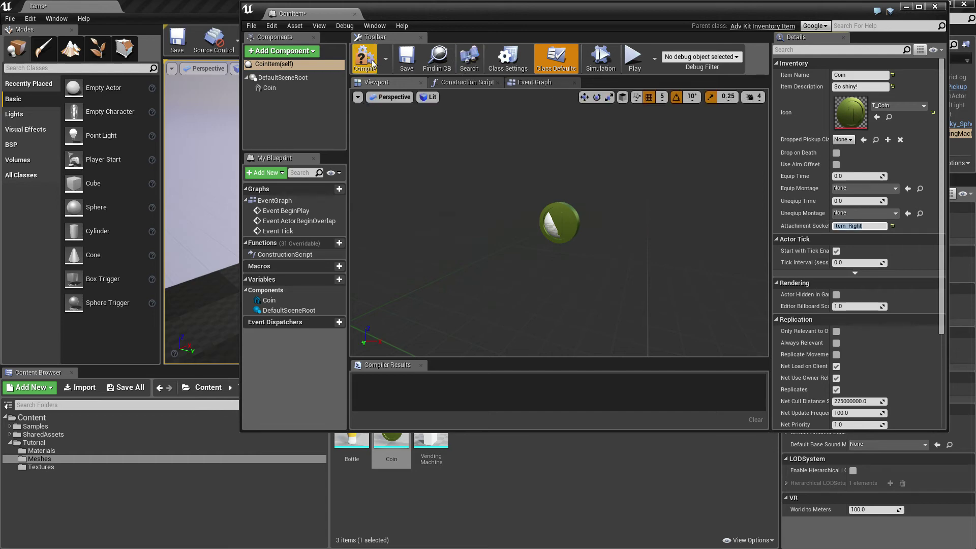
{"action": "left_click", "coordinate": [406, 57]}
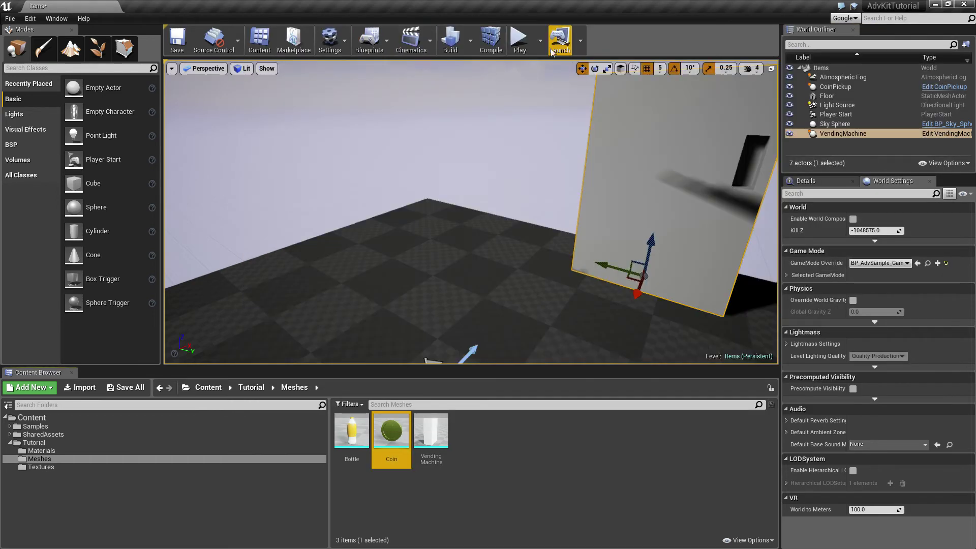
- Play-test the level by collecting the coin, equipping it and walking around, and end the session
{"action": "left_click", "coordinate": [520, 40]}
{"action": "key", "text": "w"}
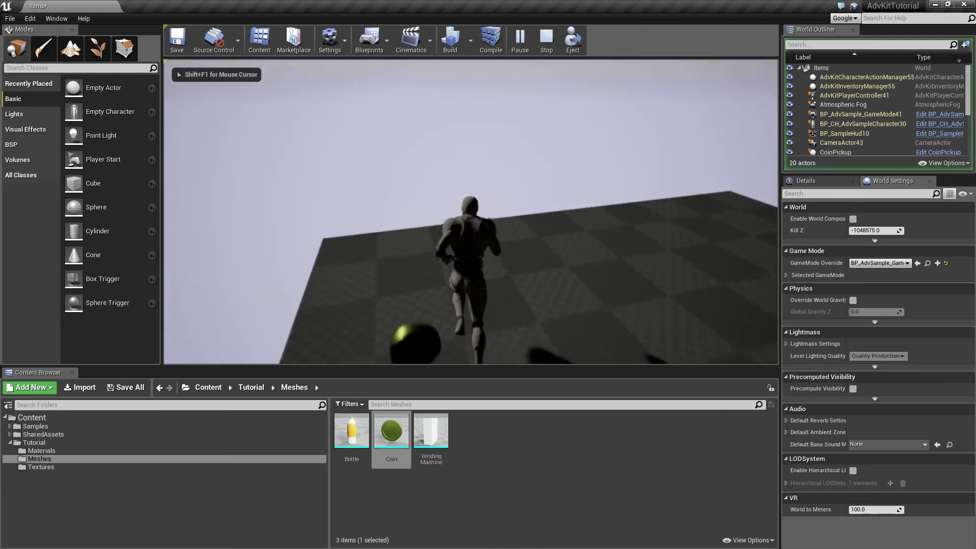
{"action": "key", "text": "s"}
{"action": "key", "text": "1"}
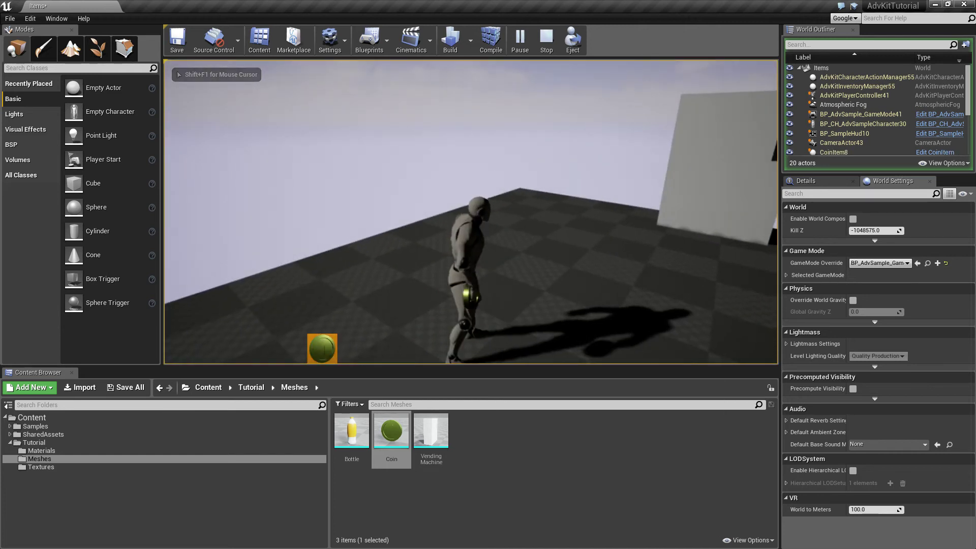
{"action": "key", "text": "w"}
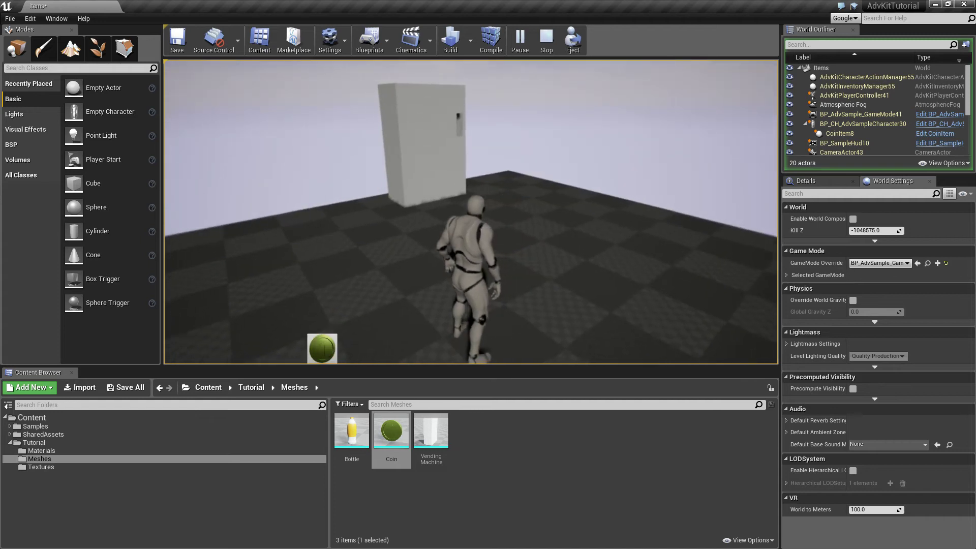
{"action": "key", "text": "Escape"}
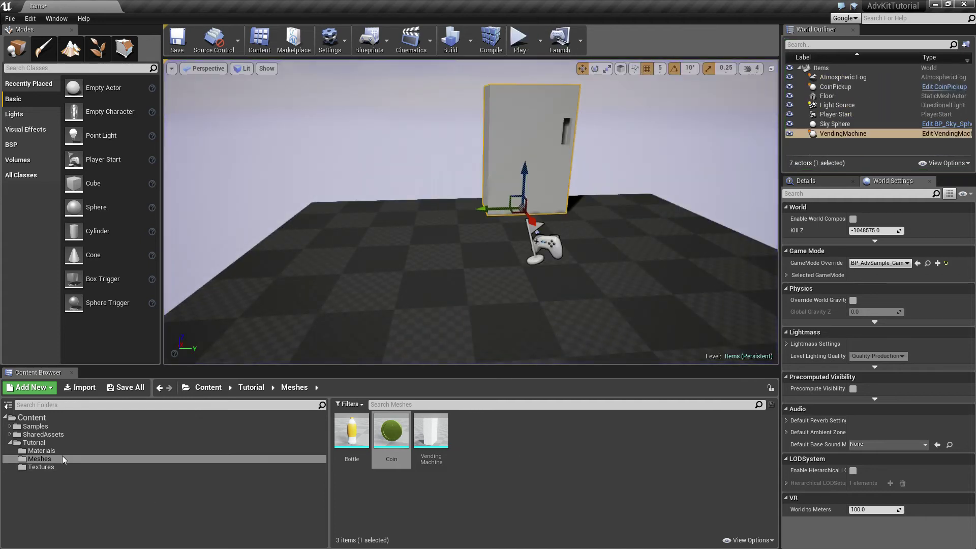
- Open BottleItem from the Tutorial folder in the full blueprint editor and show its viewport
{"action": "left_click", "coordinate": [55, 443]}
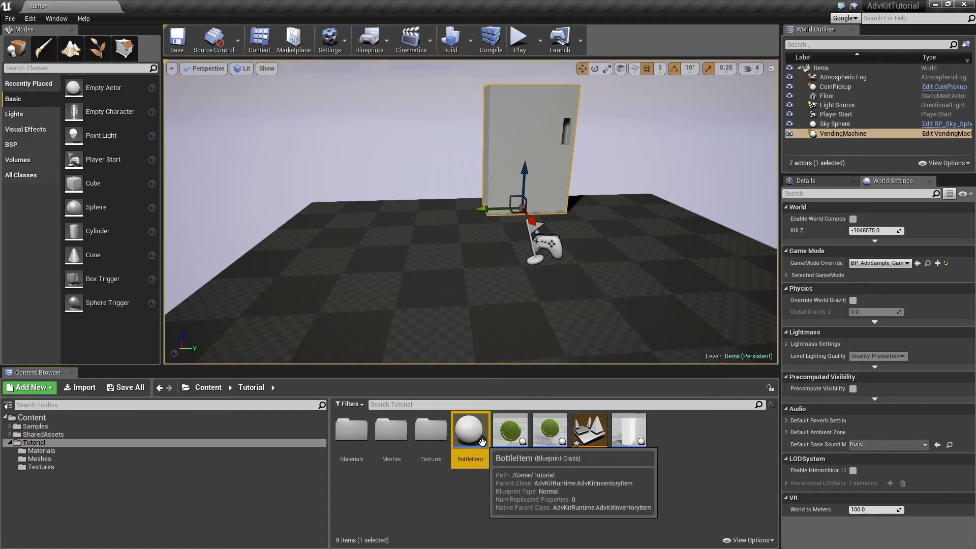
{"action": "double_click", "coordinate": [468, 426]}
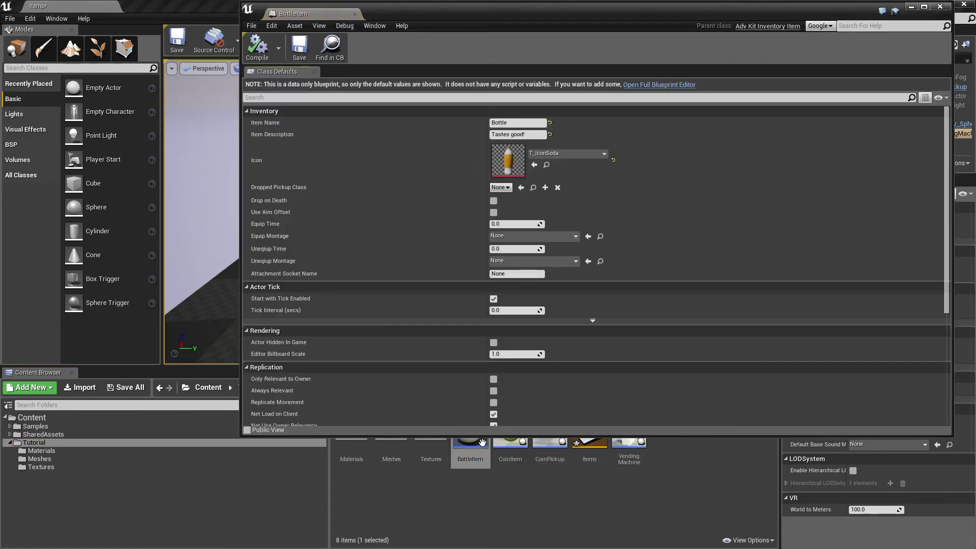
{"action": "left_click", "coordinate": [683, 85]}
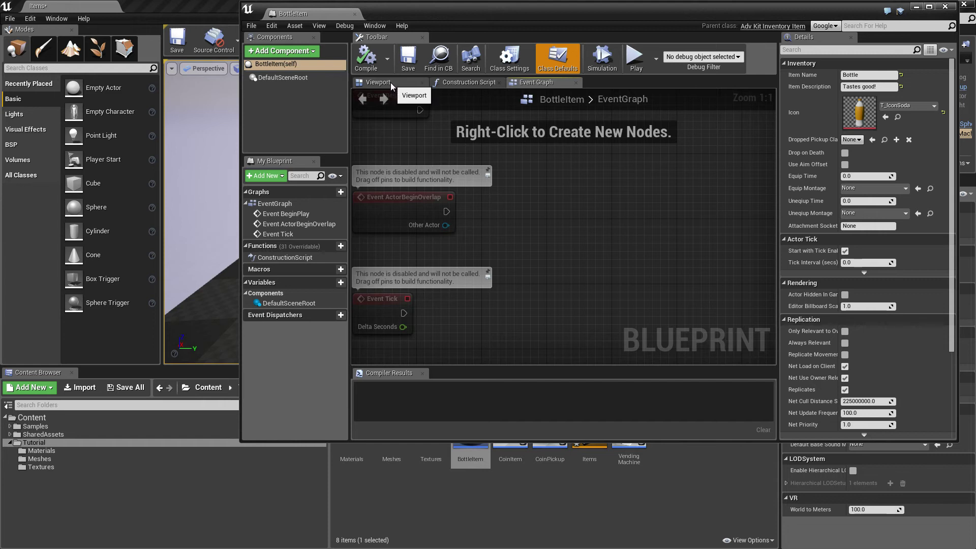
{"action": "left_click", "coordinate": [390, 82]}
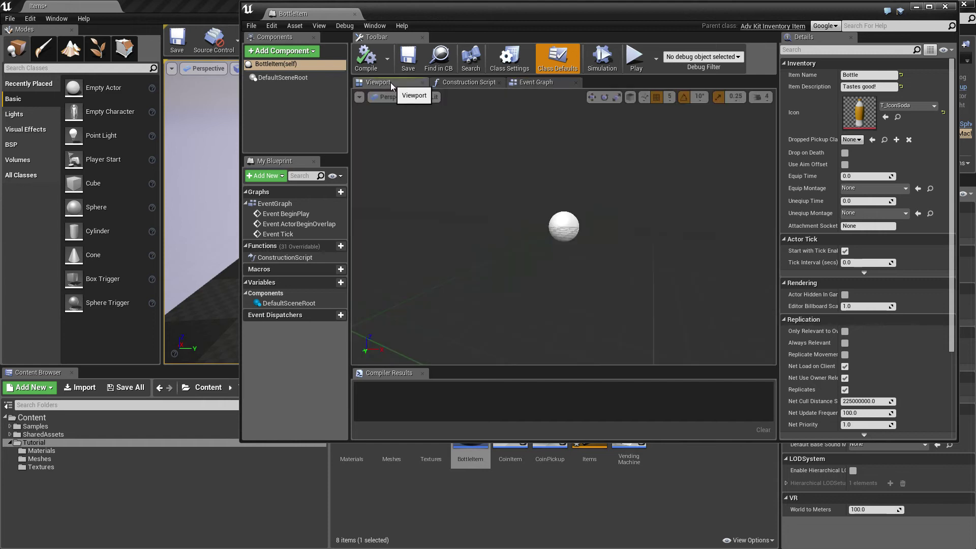
- Add the Bottle static mesh from the Meshes folder to BottleItem, lower it to Z -35 cm and save the blueprint
{"action": "double_click", "coordinate": [394, 454]}
{"action": "left_click_drag", "start_coordinate": [352, 450], "coordinate": [535, 247]}
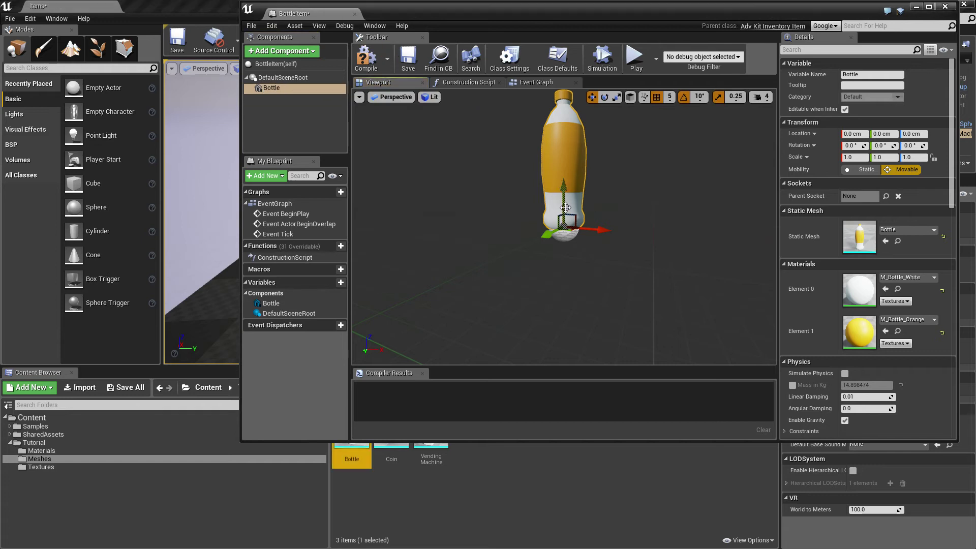
{"action": "left_click_drag", "start_coordinate": [564, 184], "coordinate": [568, 238]}
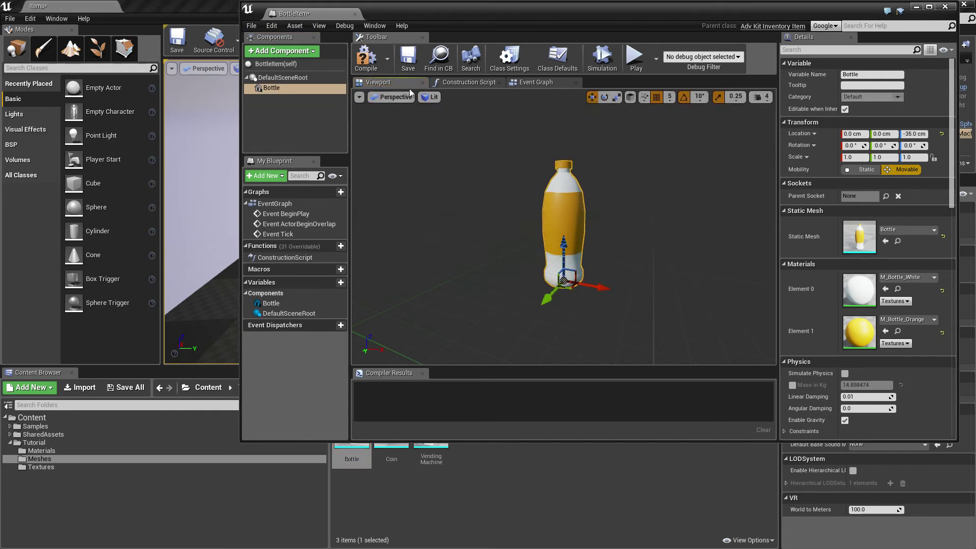
{"action": "left_click", "coordinate": [409, 59]}
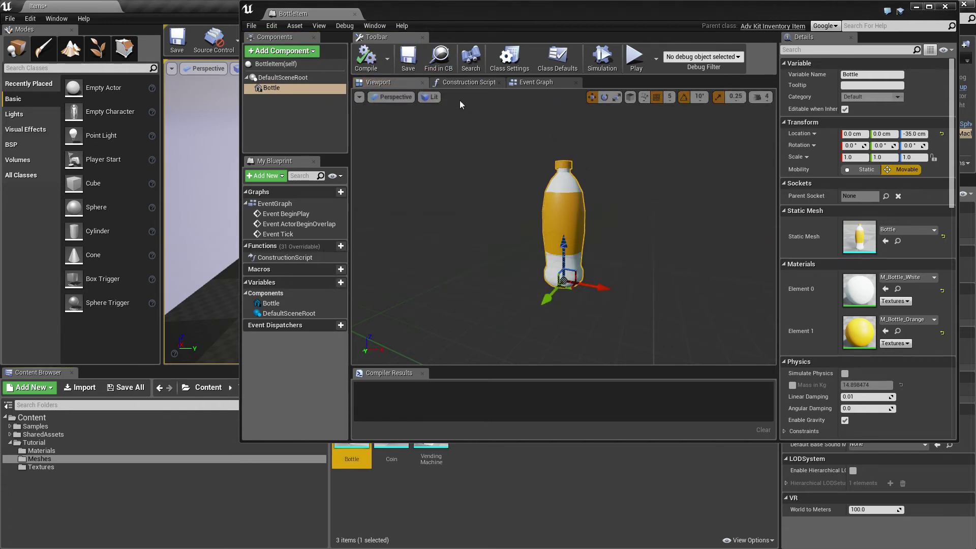
- Set BottleItem's Attachment Socket Name to Item_Right in the class defaults and save the blueprint
{"action": "left_click", "coordinate": [310, 64]}
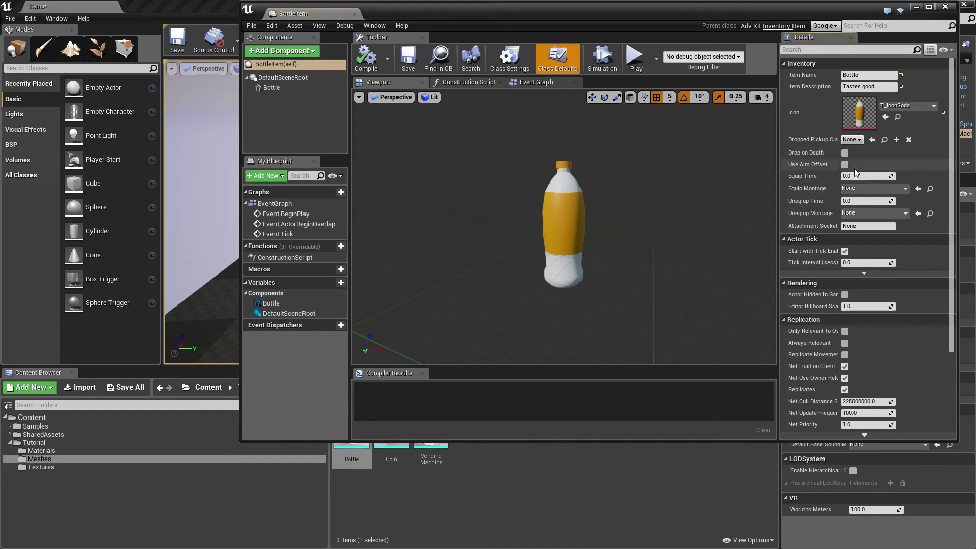
{"action": "left_click", "coordinate": [876, 227]}
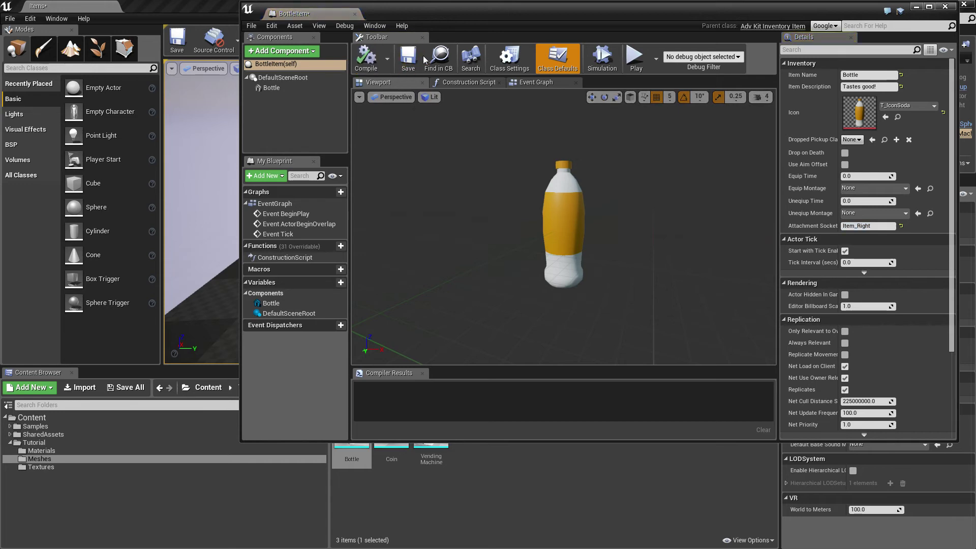
{"action": "left_click", "coordinate": [410, 58]}
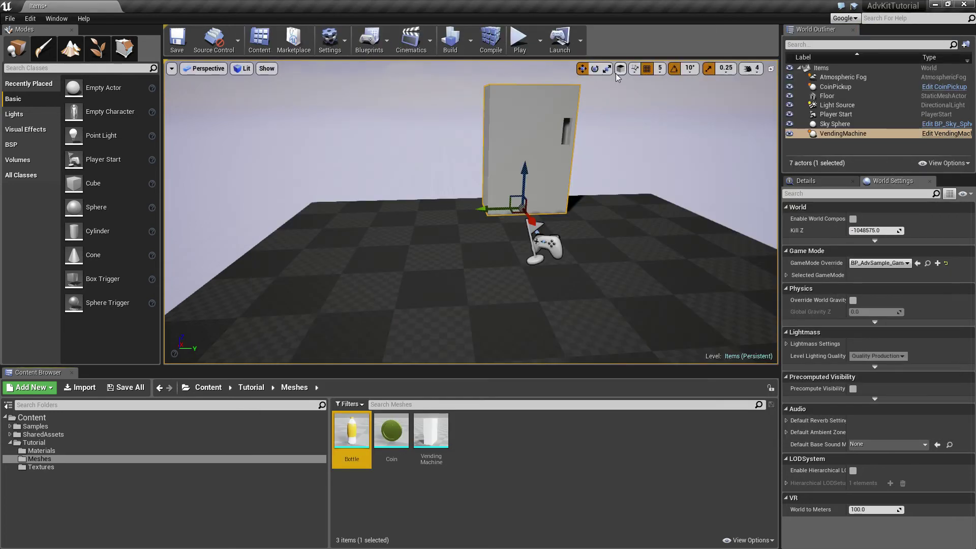
- Play-test exchanging the coin for the bottle at the vending machine and jumping with it equipped, then stop and refocus on the machine
{"action": "left_click", "coordinate": [518, 41]}
{"action": "key", "text": "w"}
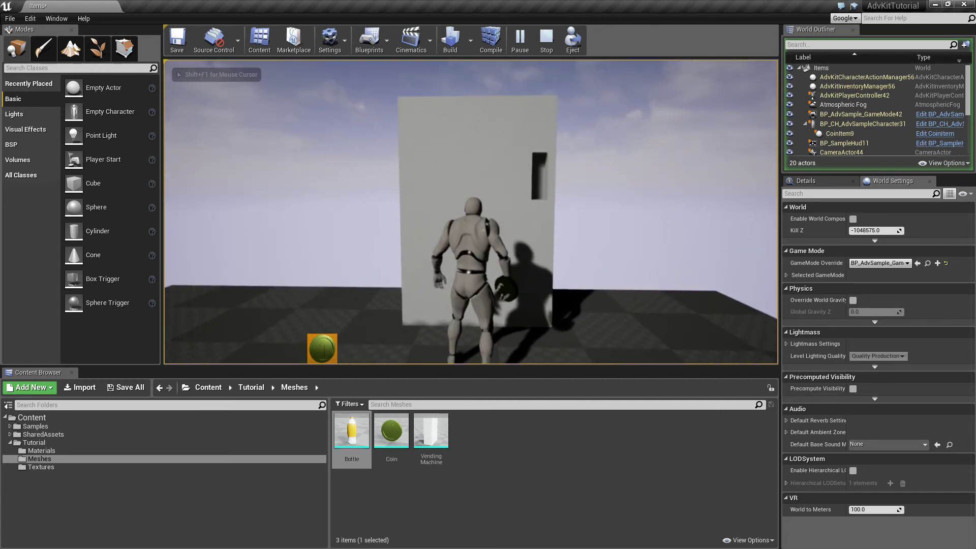
{"action": "key", "text": "e"}
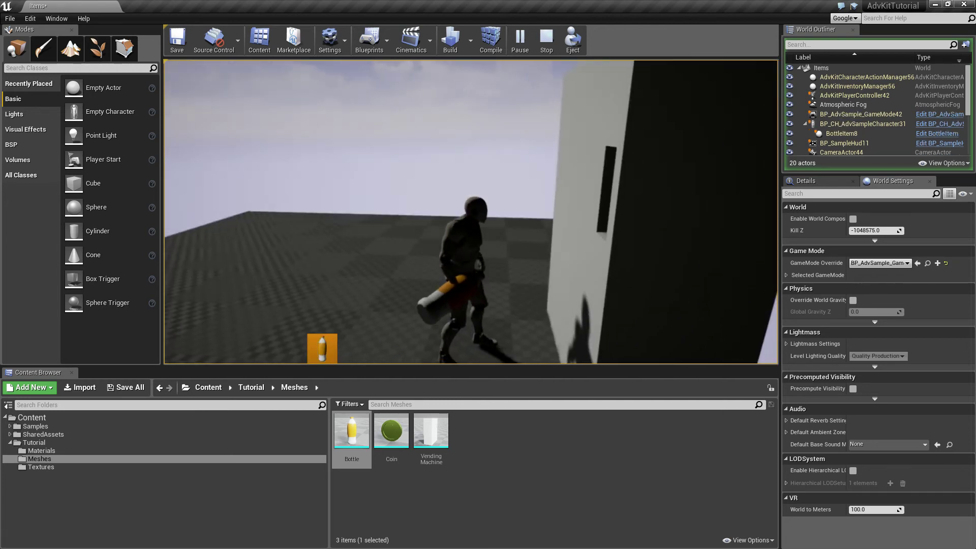
{"action": "key", "text": "space"}
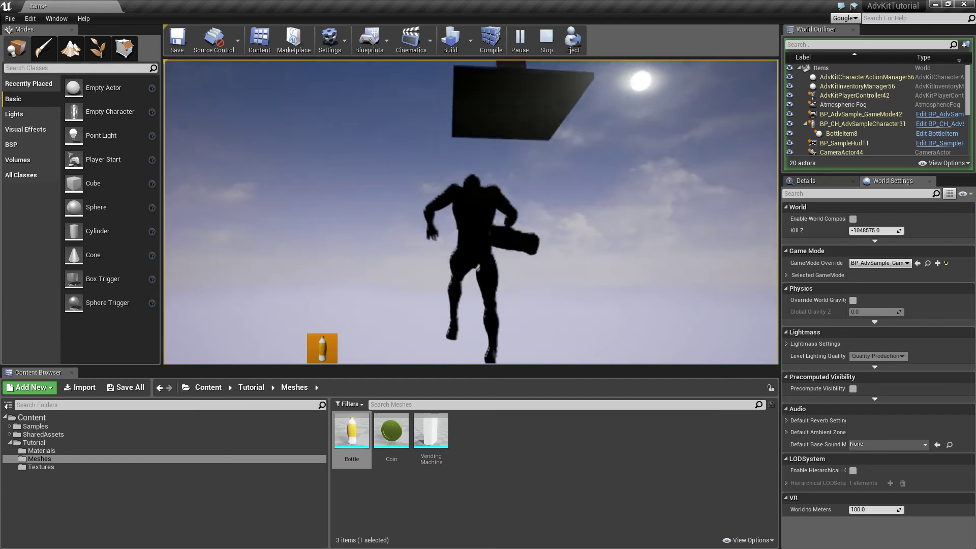
{"action": "key", "text": "Escape"}
{"action": "key", "text": "f"}
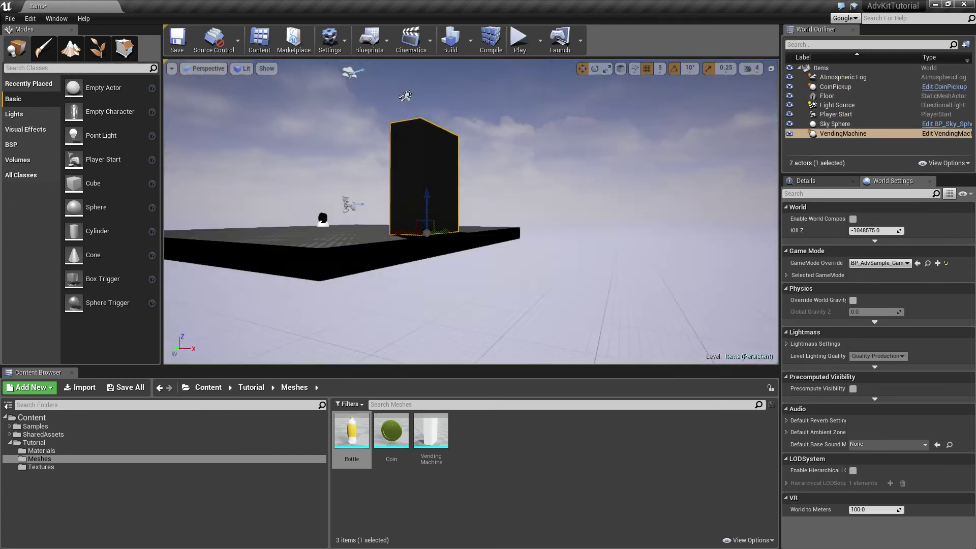
- Reopen BottleItem from the Tutorial folder and set the Bottle component's collision preset to NoCollision
{"action": "left_click", "coordinate": [34, 442]}
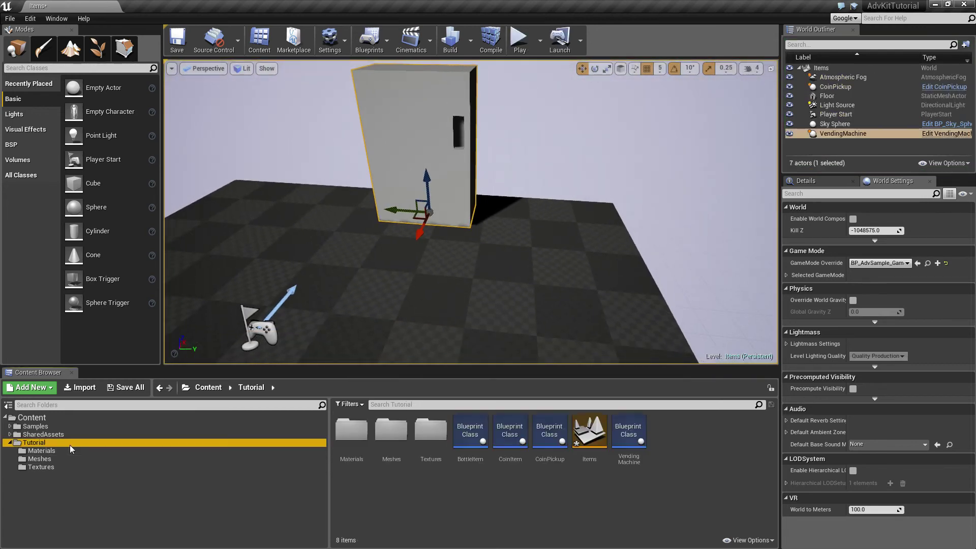
{"action": "double_click", "coordinate": [470, 431]}
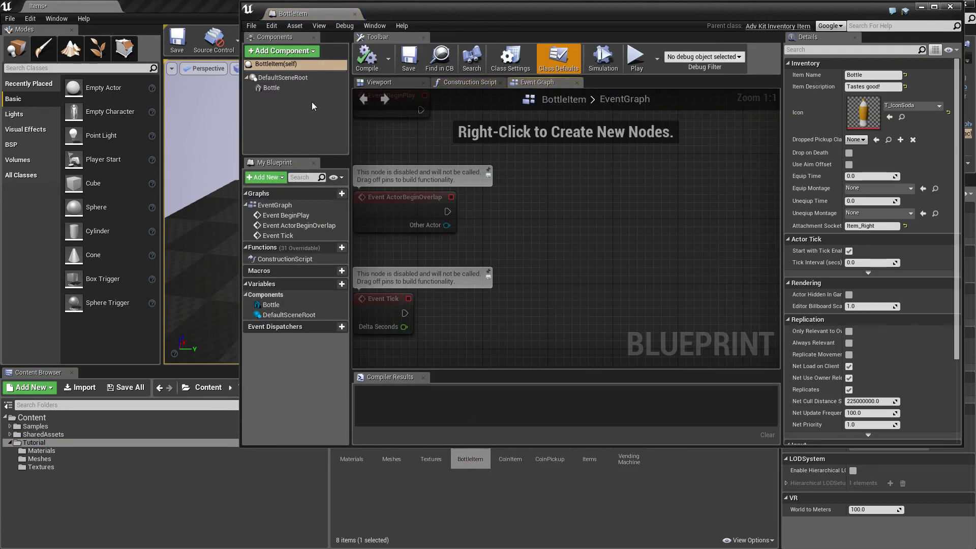
{"action": "left_click", "coordinate": [305, 86]}
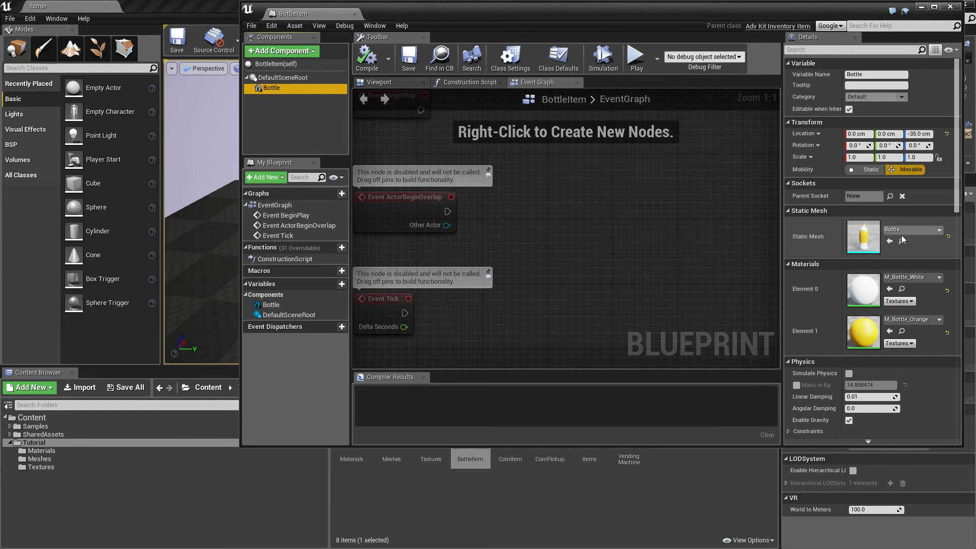
{"action": "scroll", "coordinate": [901, 233], "scroll_direction": "down", "scroll_amount": 5}
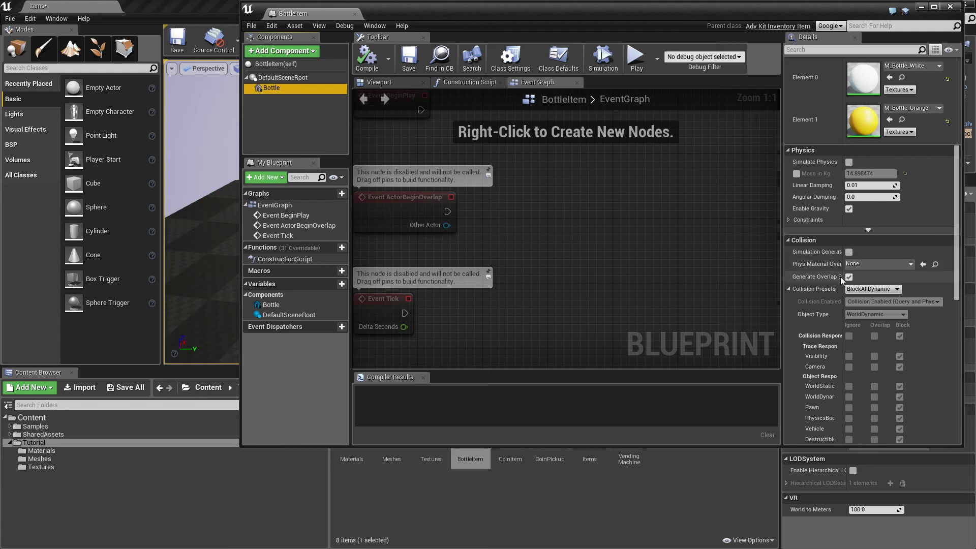
{"action": "left_click", "coordinate": [870, 288]}
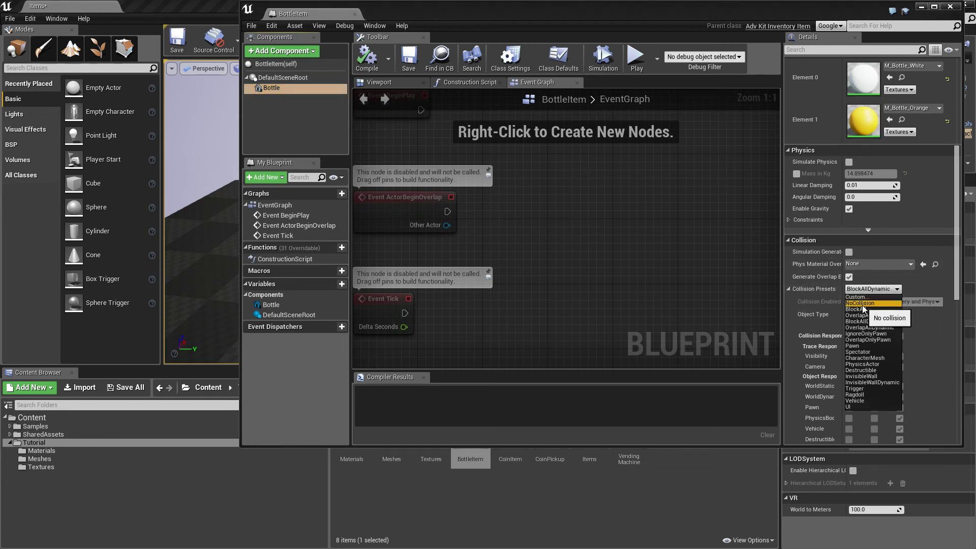
{"action": "left_click", "coordinate": [860, 303]}
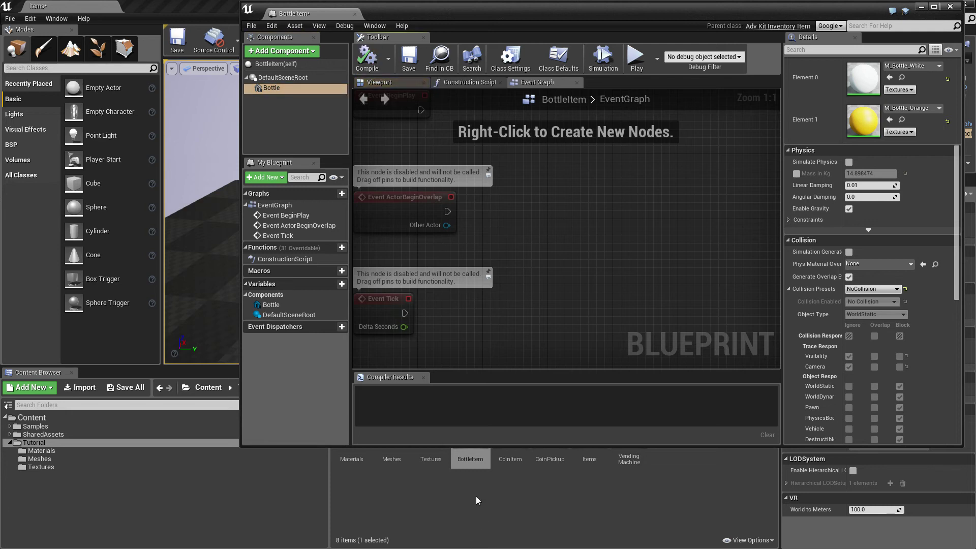
- Open CoinItem, set the Coin component's collision preset to NoCollision and save the blueprint
{"action": "double_click", "coordinate": [509, 465]}
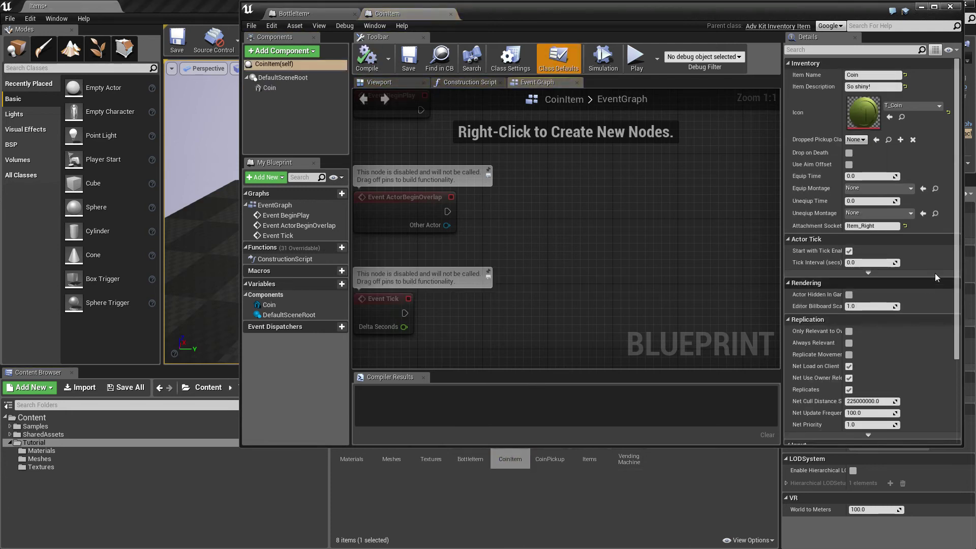
{"action": "left_click", "coordinate": [273, 88]}
{"action": "scroll", "coordinate": [864, 285], "scroll_direction": "down", "scroll_amount": 5}
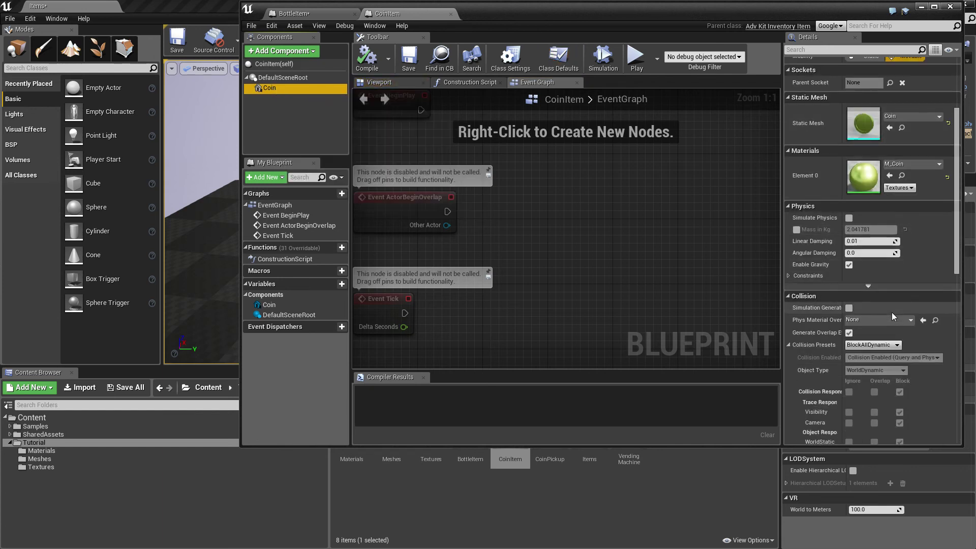
{"action": "left_click", "coordinate": [869, 344]}
{"action": "left_click", "coordinate": [861, 359]}
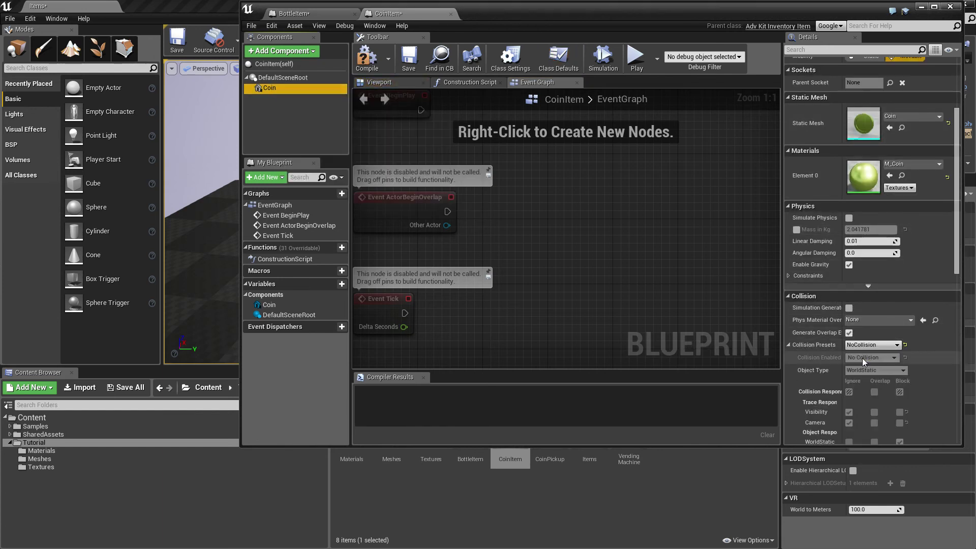
{"action": "left_click", "coordinate": [450, 14]}
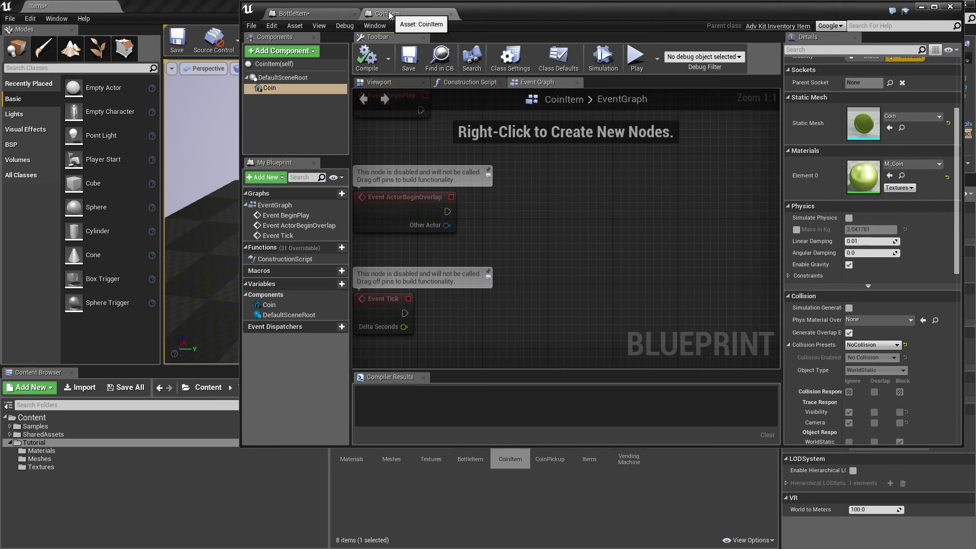
- Close the item blueprints and play-test equipping the coin, exchanging it for the bottle and running with the bottle equipped, then stop
{"action": "left_click", "coordinate": [355, 14]}
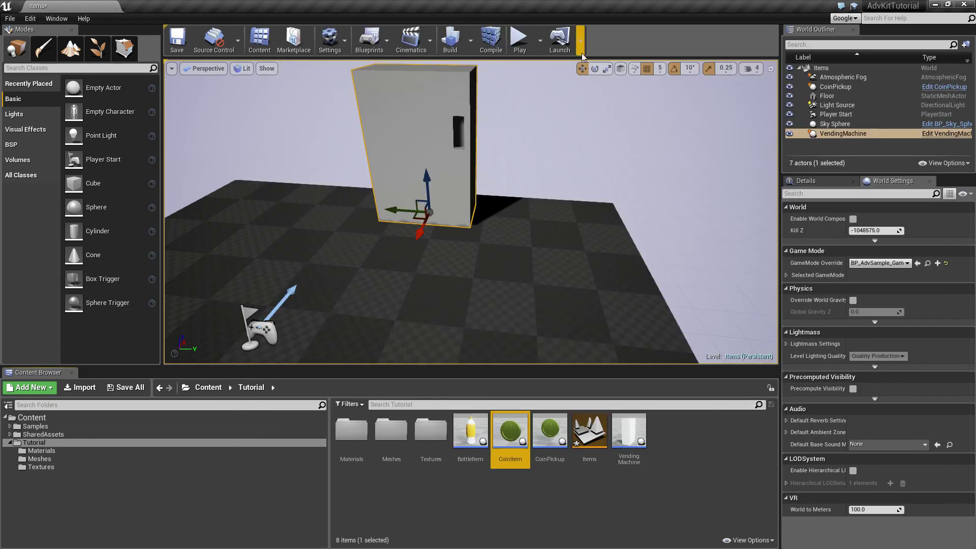
{"action": "left_click", "coordinate": [546, 41]}
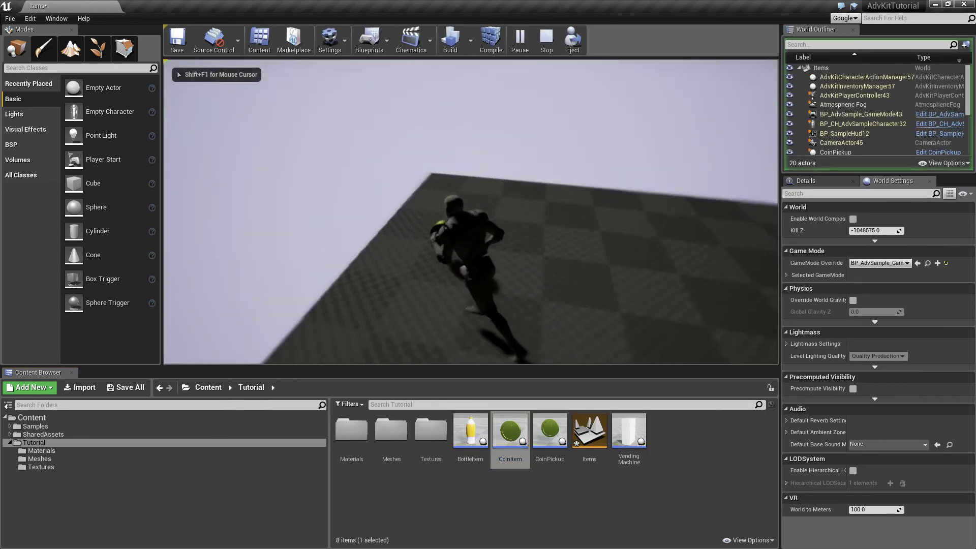
{"action": "key", "text": "1"}
{"action": "key", "text": "w"}
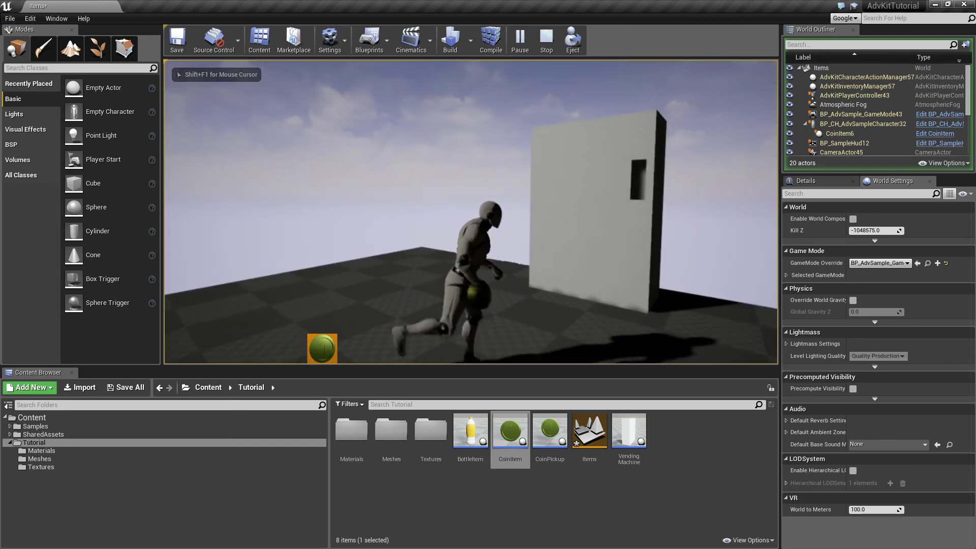
{"action": "key", "text": "e"}
{"action": "key", "text": "1"}
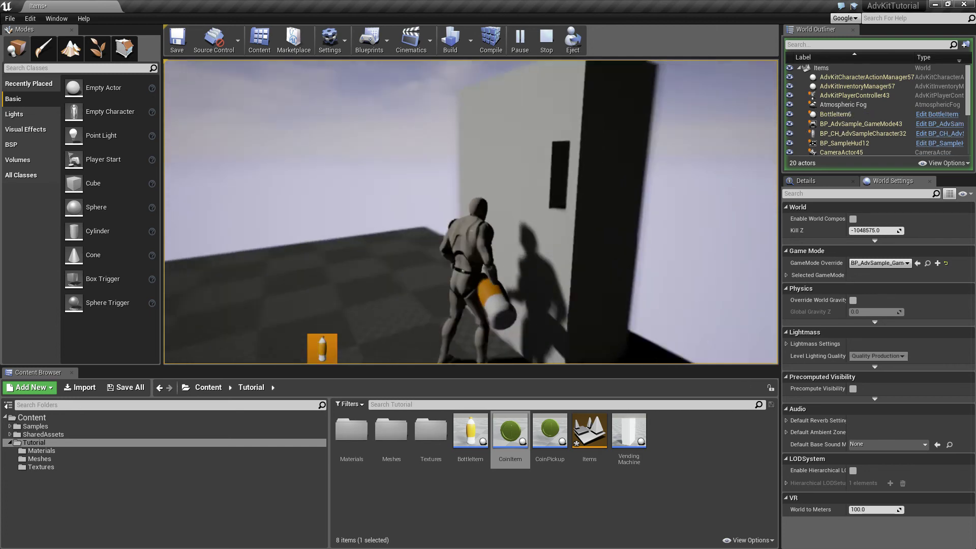
{"action": "key", "text": "a"}
{"action": "key", "text": "d"}
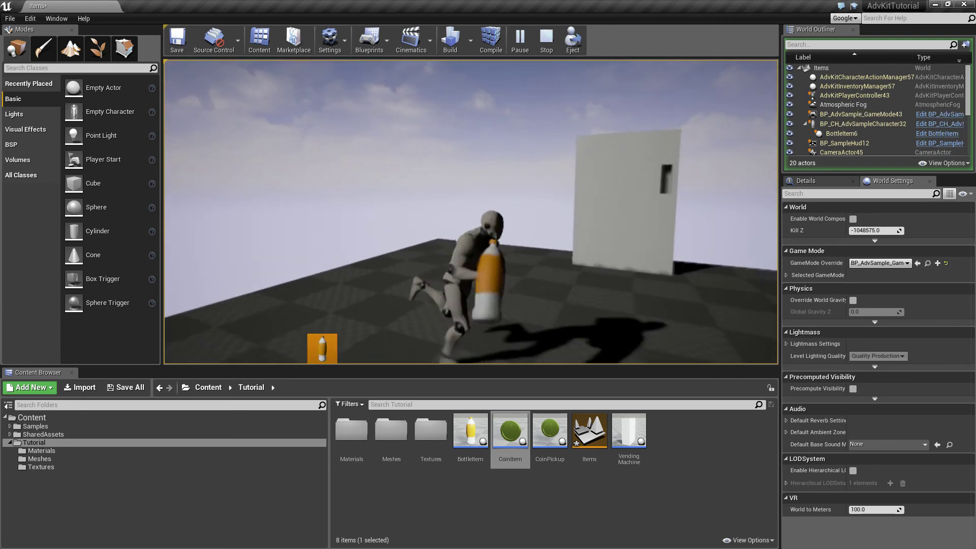
{"action": "key", "text": "a"}
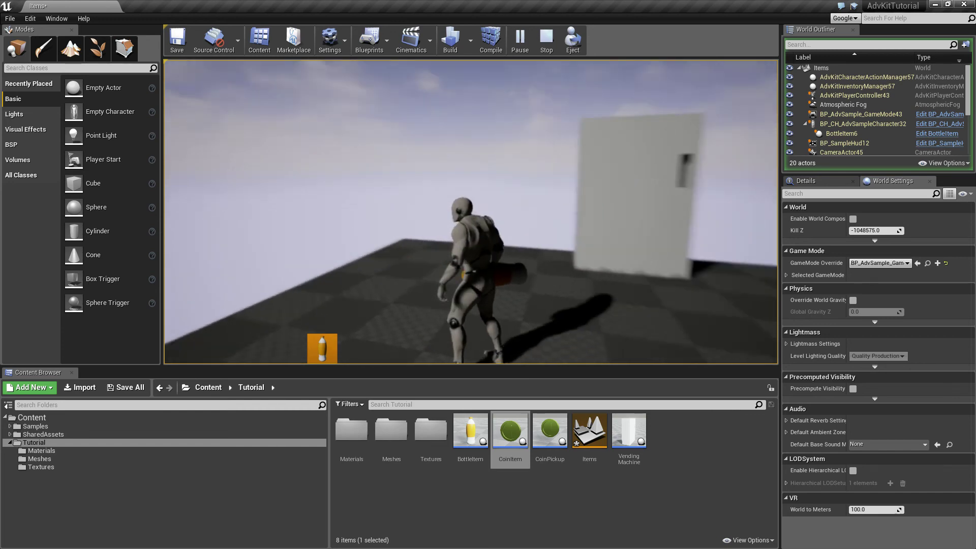
{"action": "key", "text": "s"}
{"action": "key", "text": "Escape"}
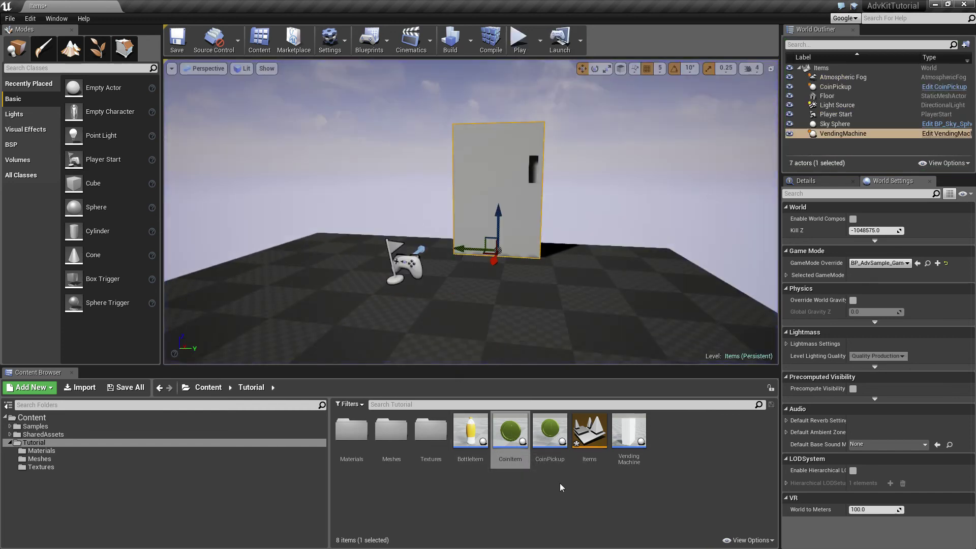
- Reopen CoinItem to view its attachment socket, then open UE4_Mannequin_Skeleton from AnimStarterPack's UE4_Mannequin Mesh folder
{"action": "double_click", "coordinate": [509, 437]}
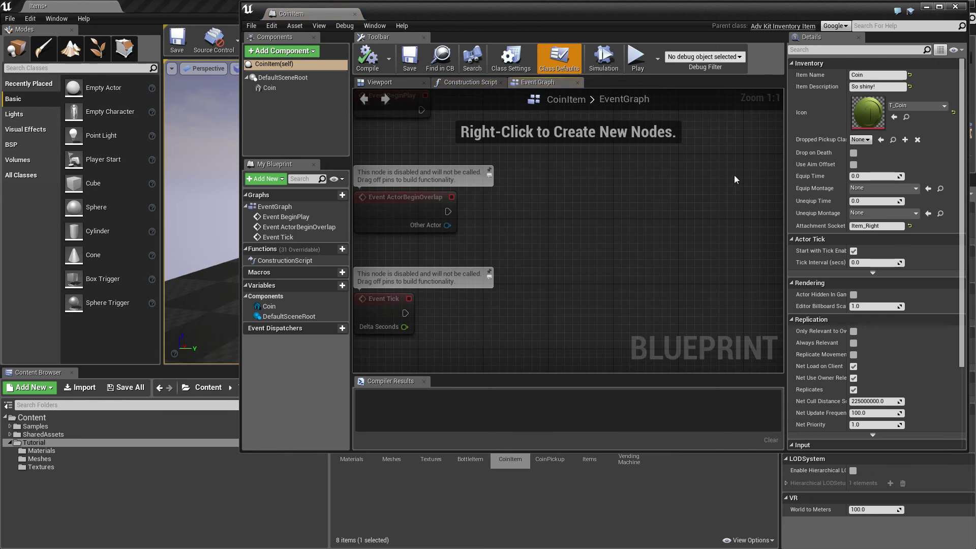
{"action": "left_click", "coordinate": [11, 434]}
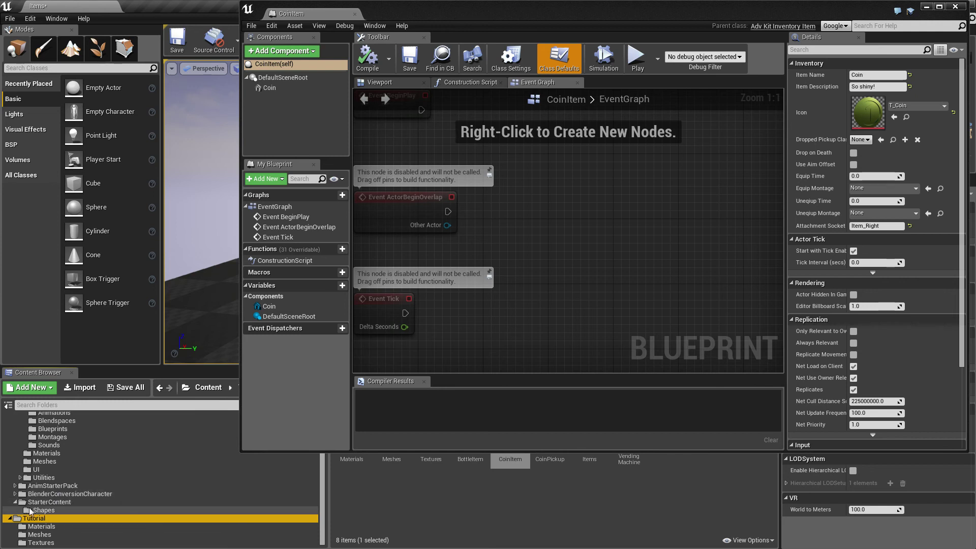
{"action": "left_click", "coordinate": [20, 485]}
{"action": "left_click", "coordinate": [15, 486]}
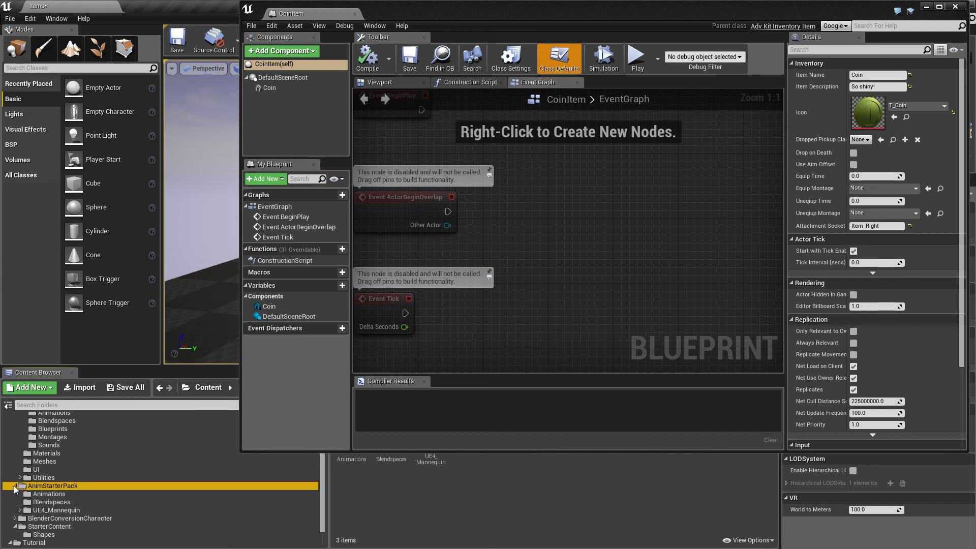
{"action": "left_click", "coordinate": [48, 510]}
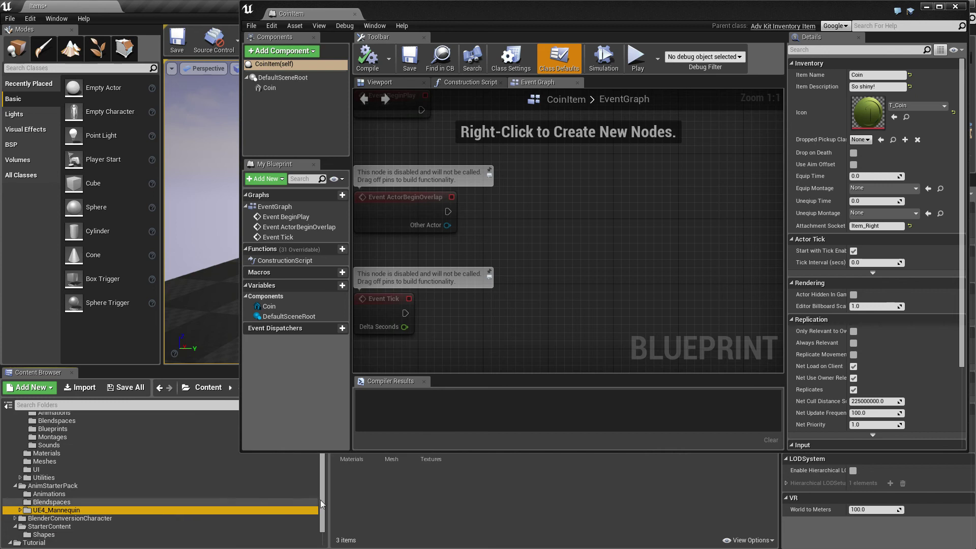
{"action": "double_click", "coordinate": [393, 462]}
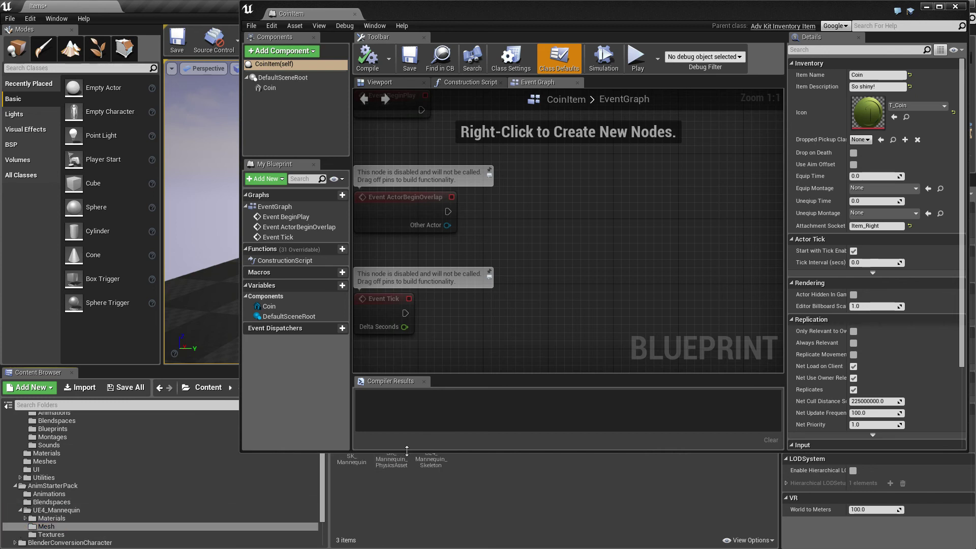
{"action": "left_click_drag", "start_coordinate": [406, 451], "coordinate": [407, 382]}
{"action": "double_click", "coordinate": [432, 432]}
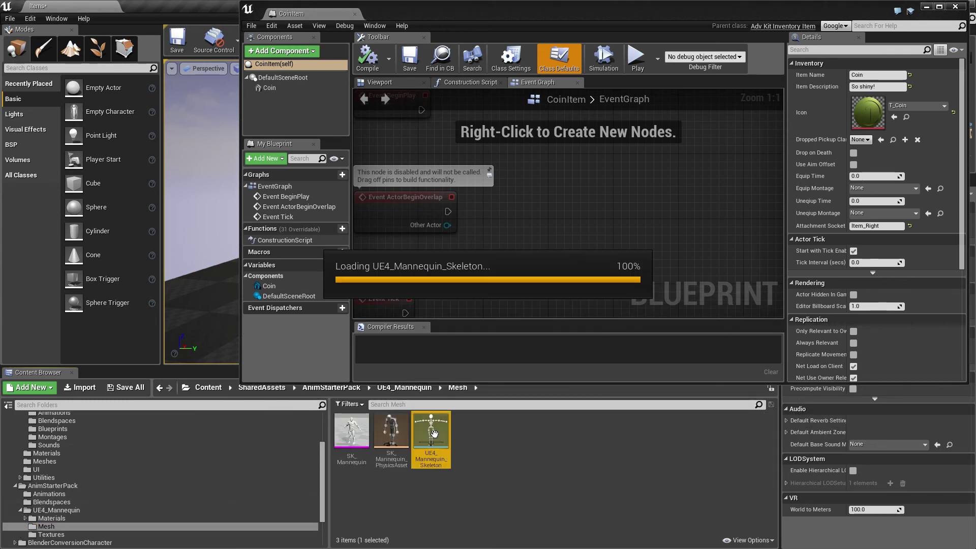
{"action": "key", "text": "alt+Tab"}
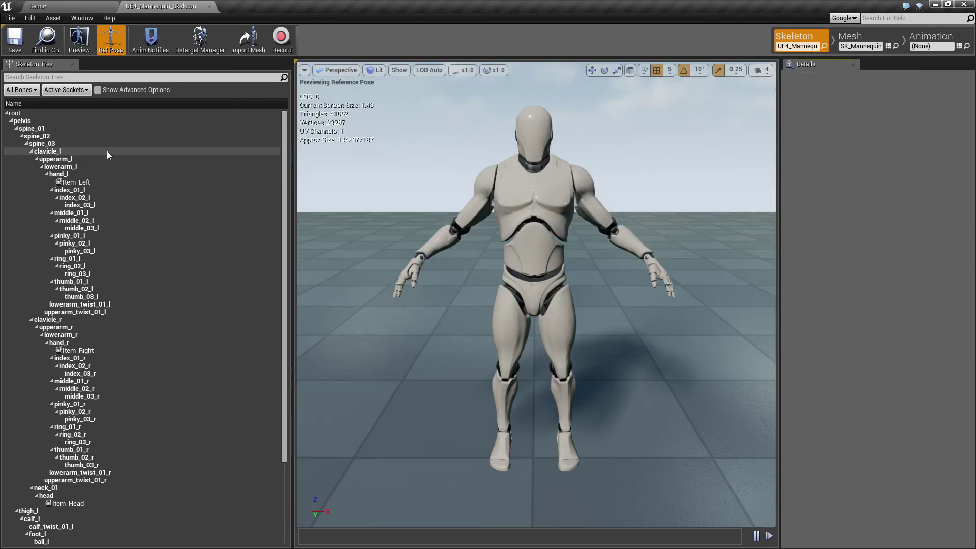
- Examine the Item_Left and Item_Right sockets in the skeleton tree, then close the skeleton and return to the Tutorial folder
{"action": "left_click", "coordinate": [76, 182]}
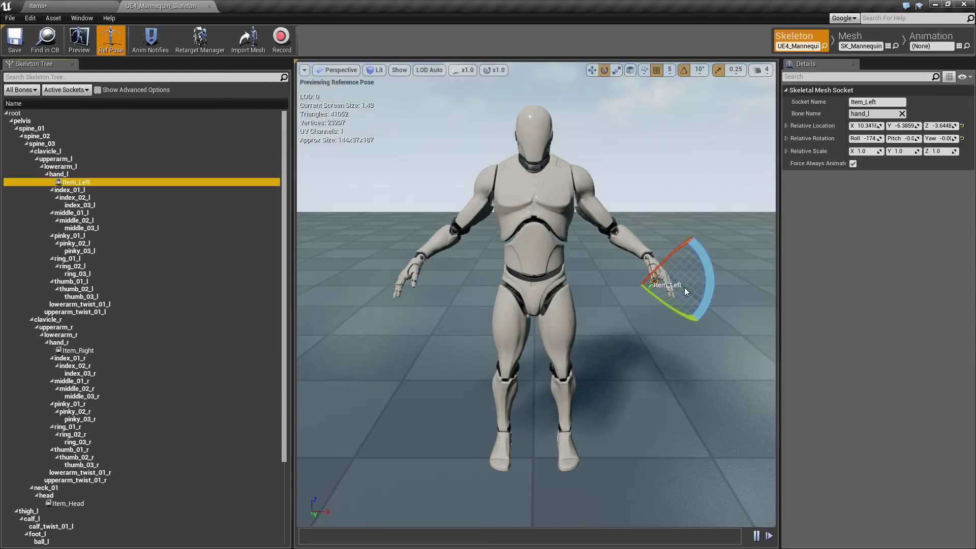
{"action": "scroll", "coordinate": [102, 254], "scroll_direction": "down", "scroll_amount": 4}
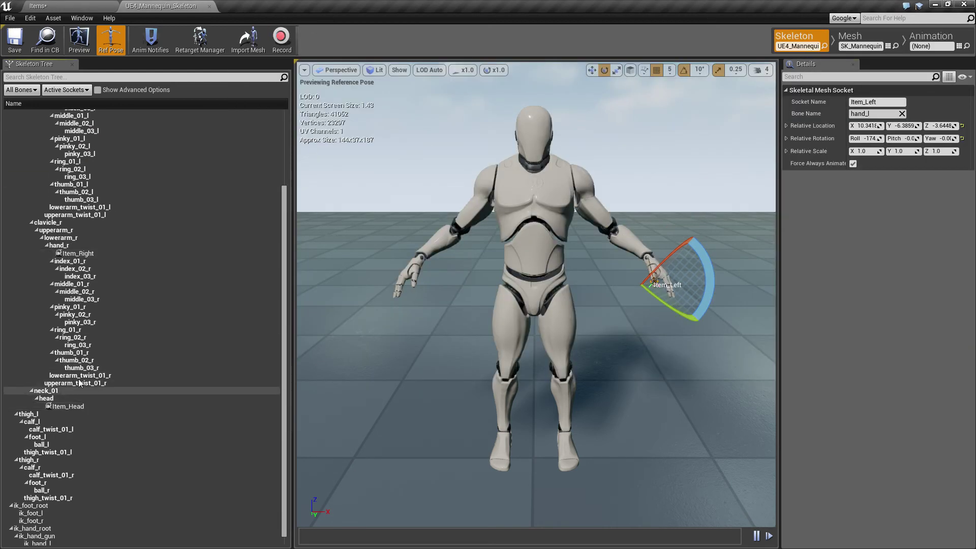
{"action": "left_click", "coordinate": [77, 253]}
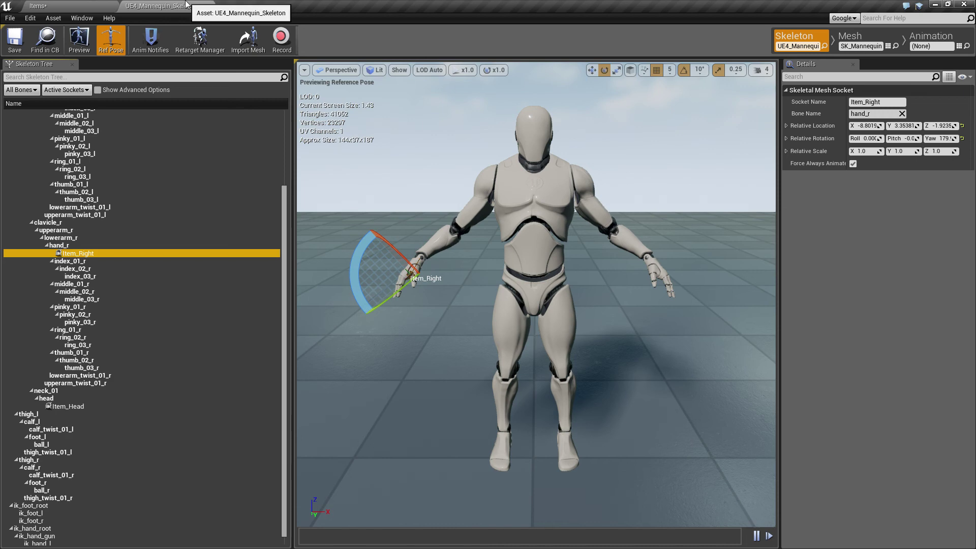
{"action": "left_click", "coordinate": [209, 6]}
{"action": "scroll", "coordinate": [96, 487], "scroll_direction": "down", "scroll_amount": 2}
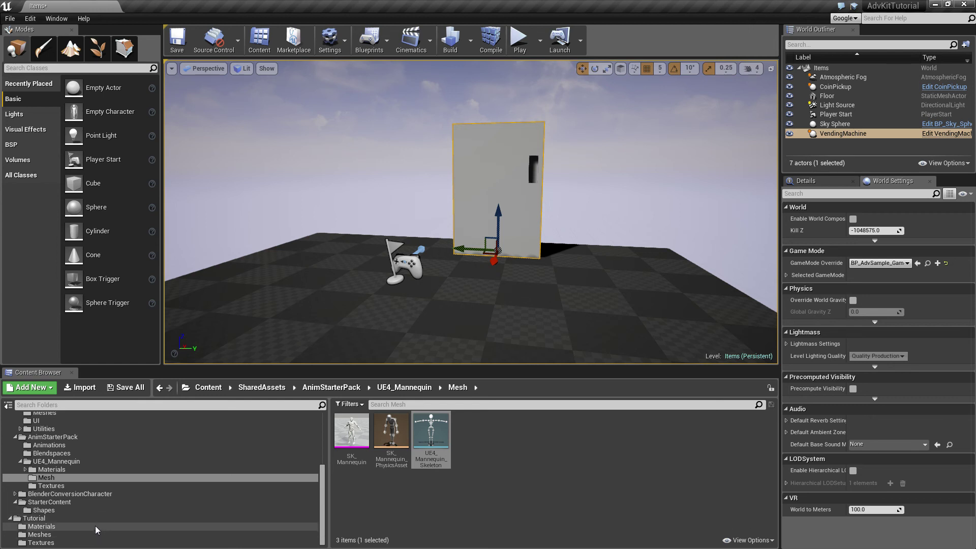
{"action": "left_click", "coordinate": [96, 519]}
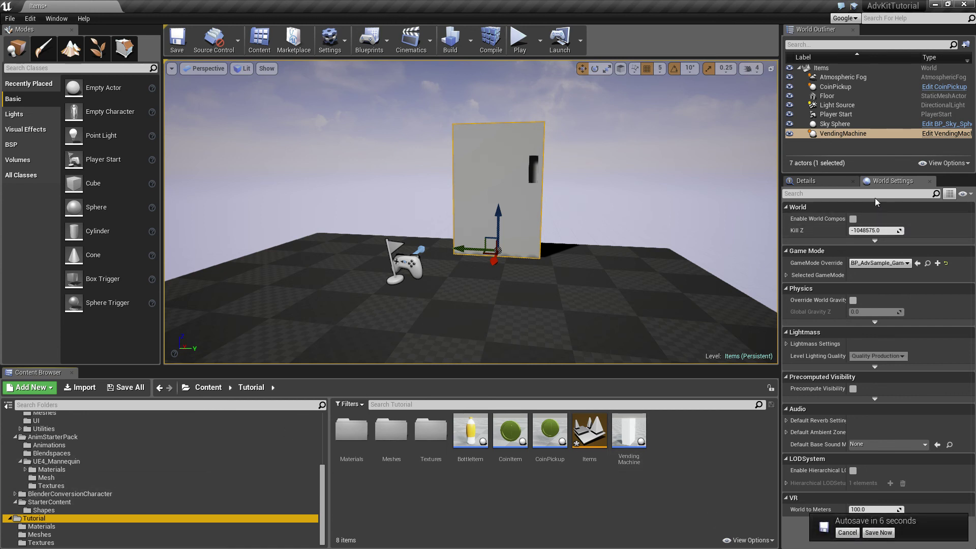
- Locate the selected game mode's default pawn class, open BP_CH_AdvSampleCharacter and show its class defaults
{"action": "left_click", "coordinate": [787, 275]}
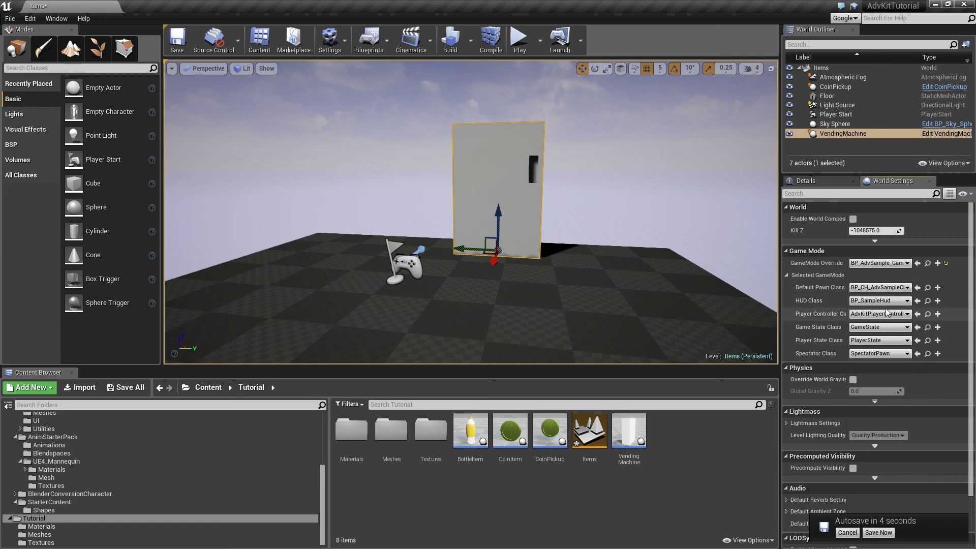
{"action": "left_click", "coordinate": [927, 288]}
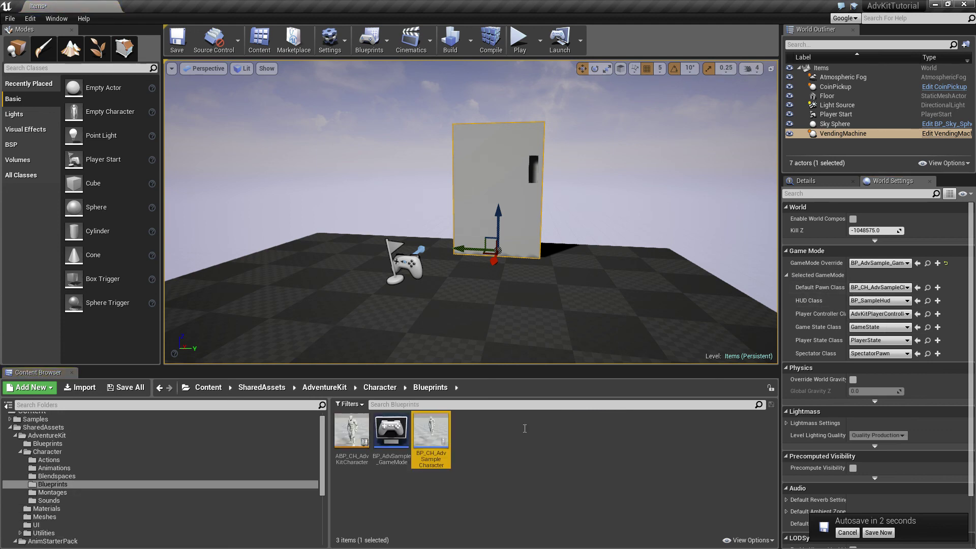
{"action": "double_click", "coordinate": [436, 446]}
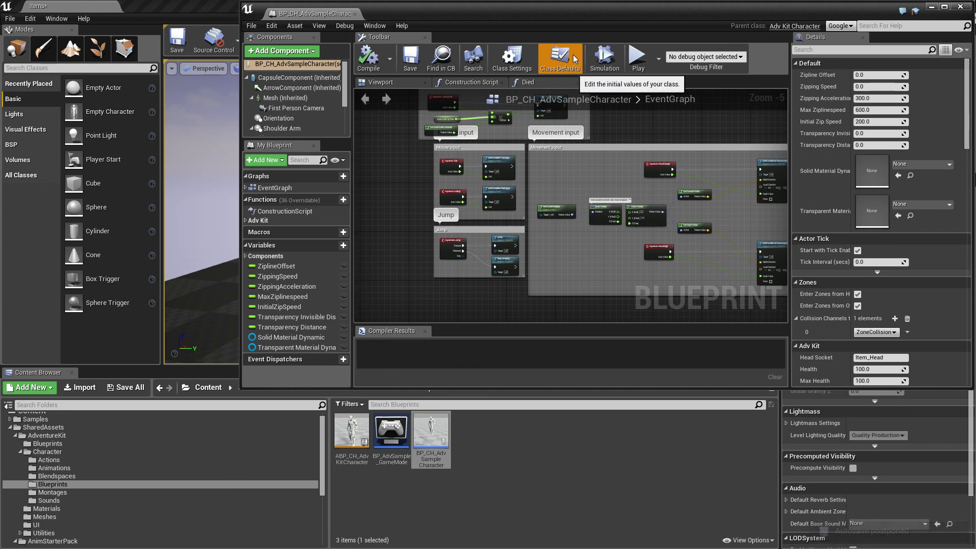
{"action": "left_click", "coordinate": [514, 60]}
{"action": "left_click", "coordinate": [560, 62]}
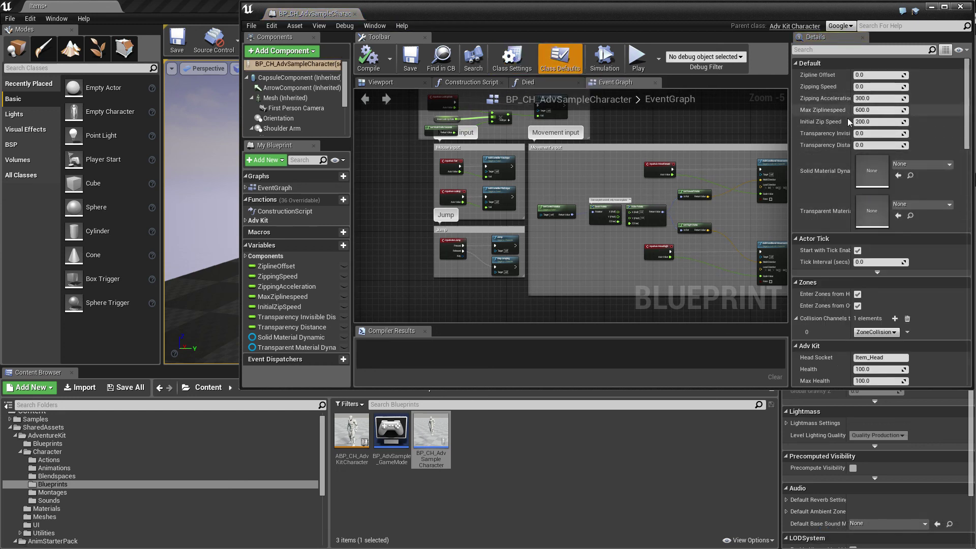
- Add one element to the character's Default Inventory and set its inventory class to CoinItem
{"action": "scroll", "coordinate": [843, 187], "scroll_direction": "down", "scroll_amount": 10}
{"action": "scroll", "coordinate": [843, 185], "scroll_direction": "down", "scroll_amount": 8}
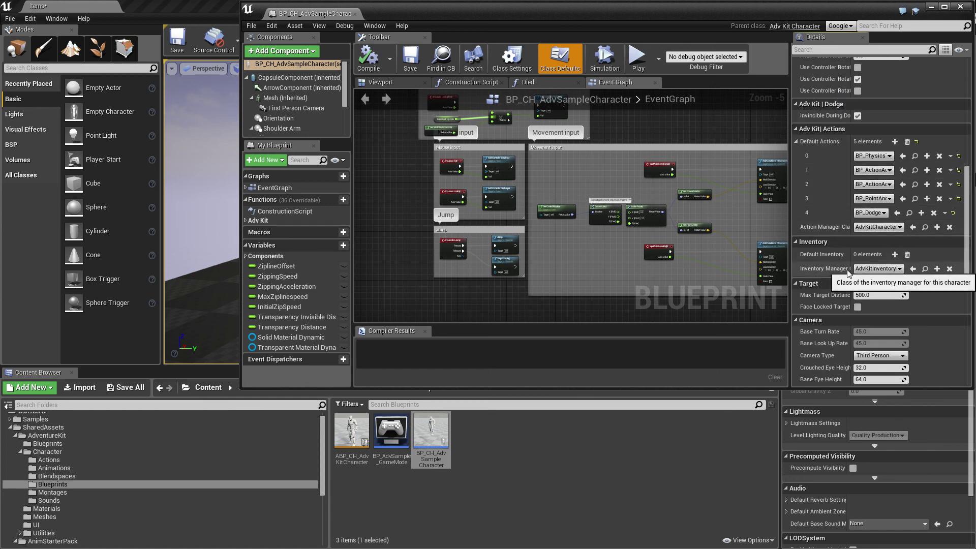
{"action": "mouse_move", "coordinate": [851, 250]}
{"action": "left_mouse_down"}
{"action": "mouse_move", "coordinate": [886, 249]}
{"action": "mouse_move", "coordinate": [842, 250]}
{"action": "left_mouse_up"}
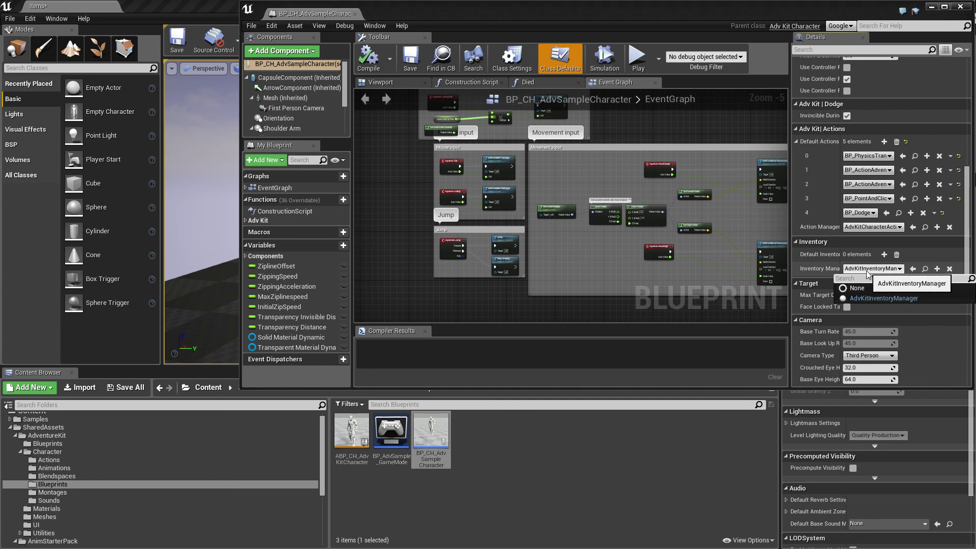
{"action": "left_click", "coordinate": [869, 273]}
{"action": "left_click", "coordinate": [869, 272]}
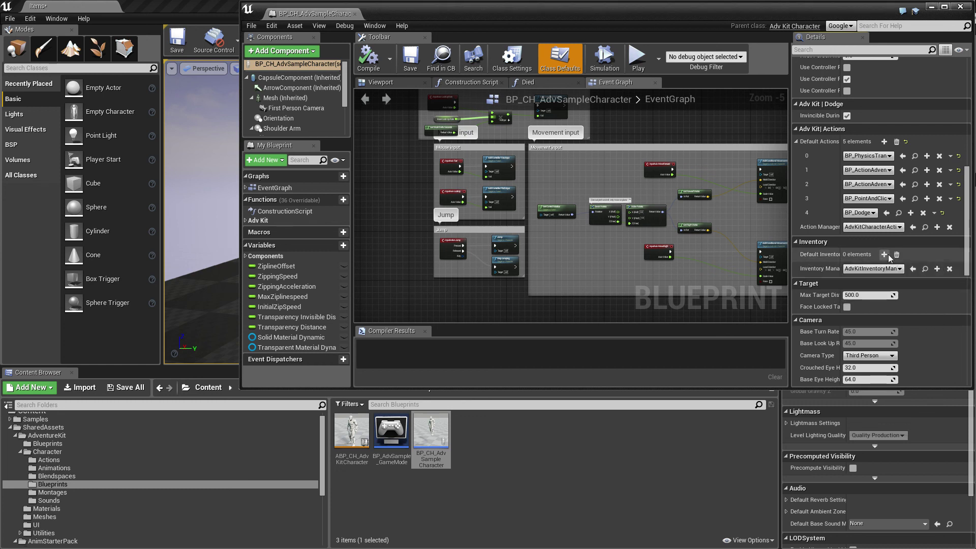
{"action": "left_click", "coordinate": [884, 255]}
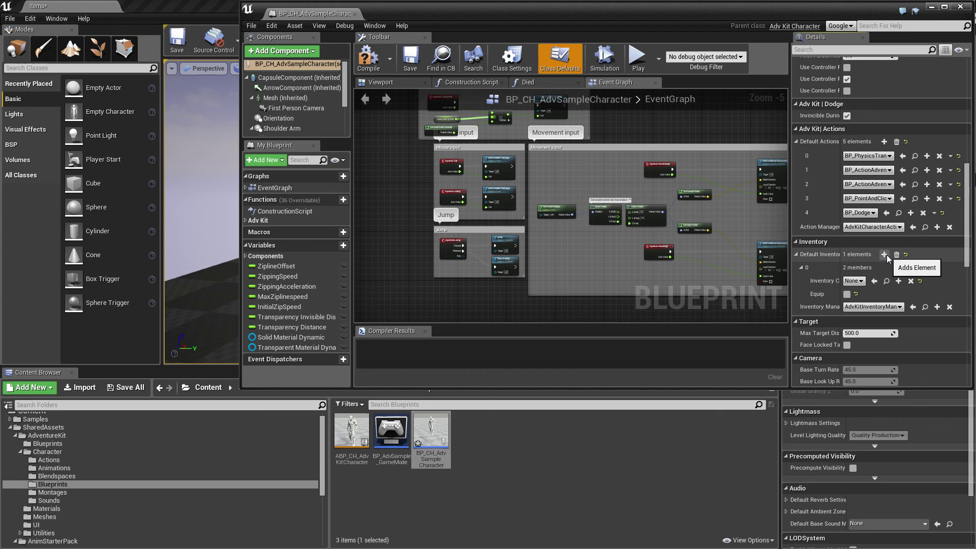
{"action": "left_click", "coordinate": [855, 283]}
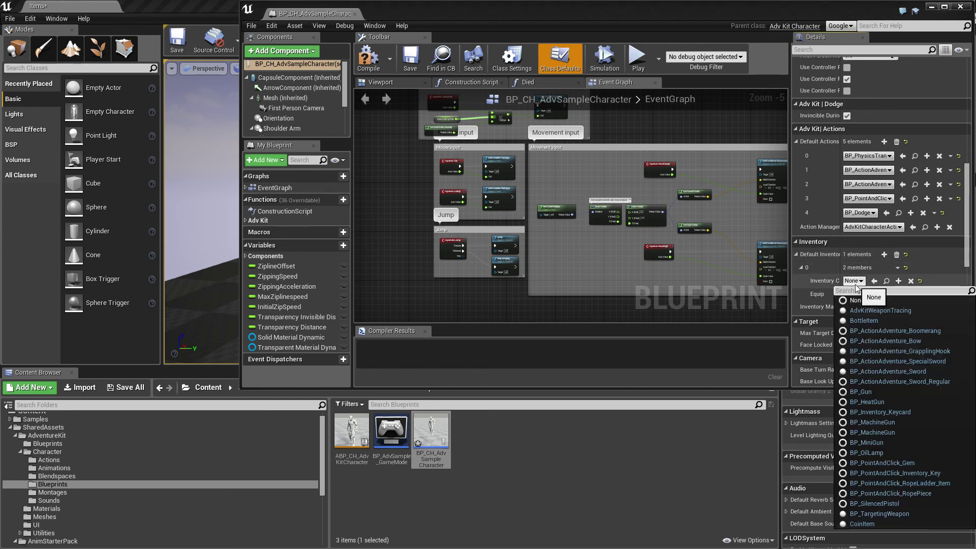
{"action": "type", "text": "coin"}
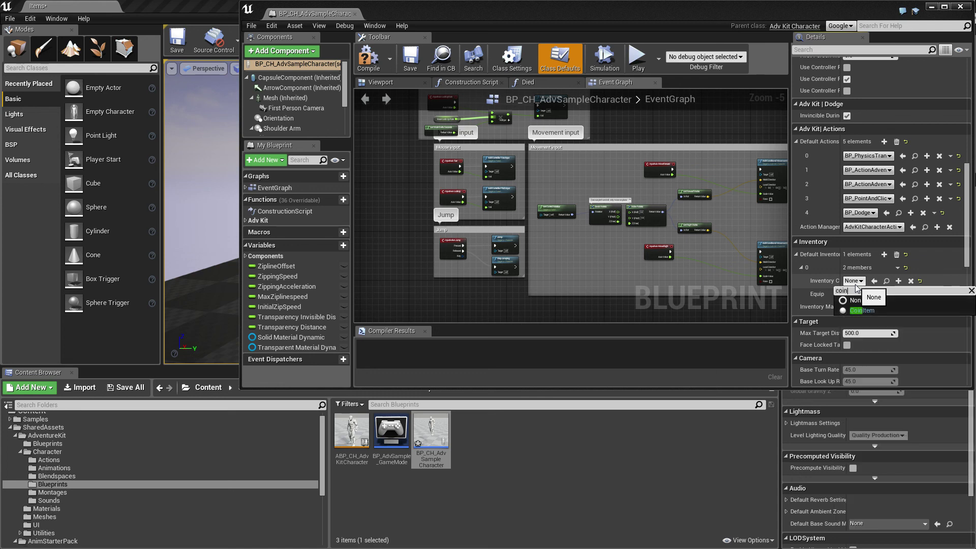
{"action": "left_click", "coordinate": [862, 311]}
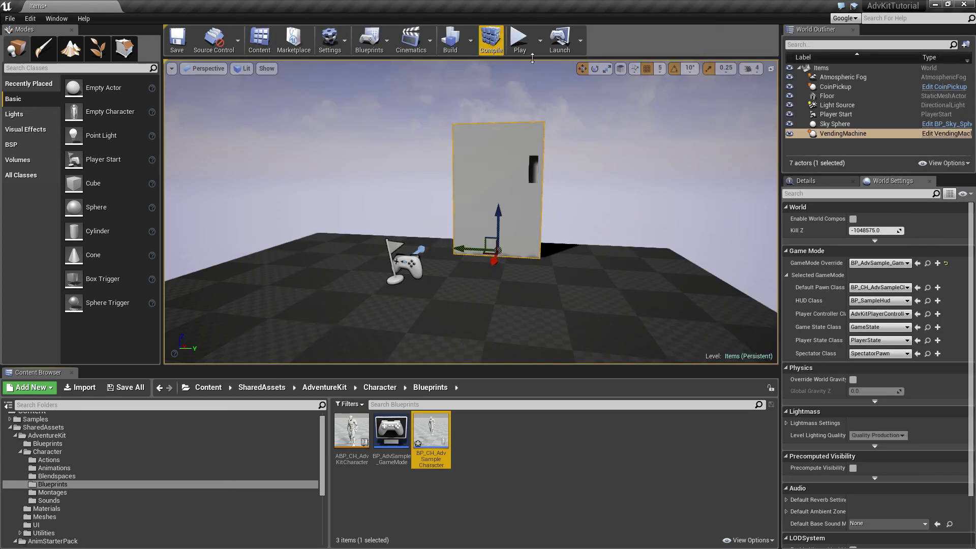
- Close the character blueprint, play-test starting the level with the default coin, then stop and look over the vending machine level
{"action": "left_click", "coordinate": [359, 13]}
{"action": "left_click", "coordinate": [517, 40]}
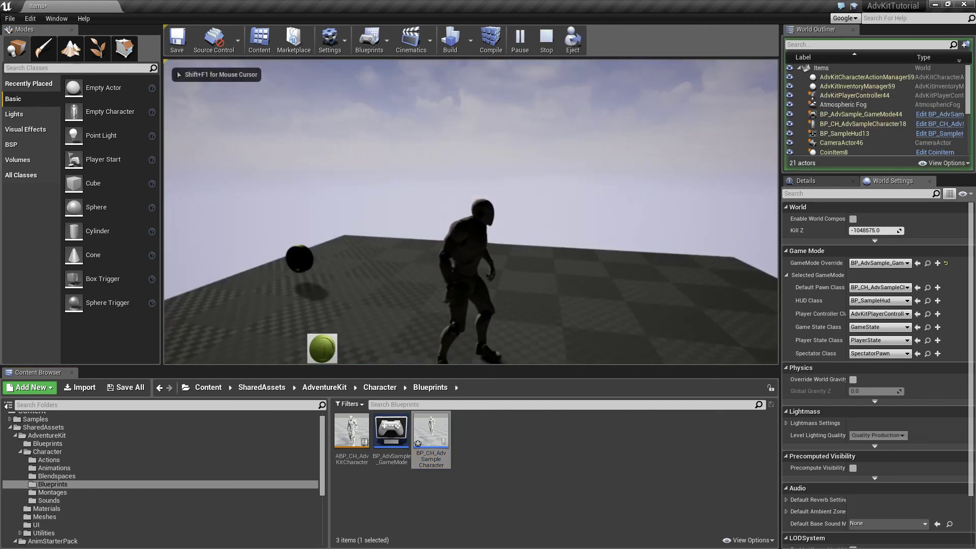
{"action": "key", "text": "w"}
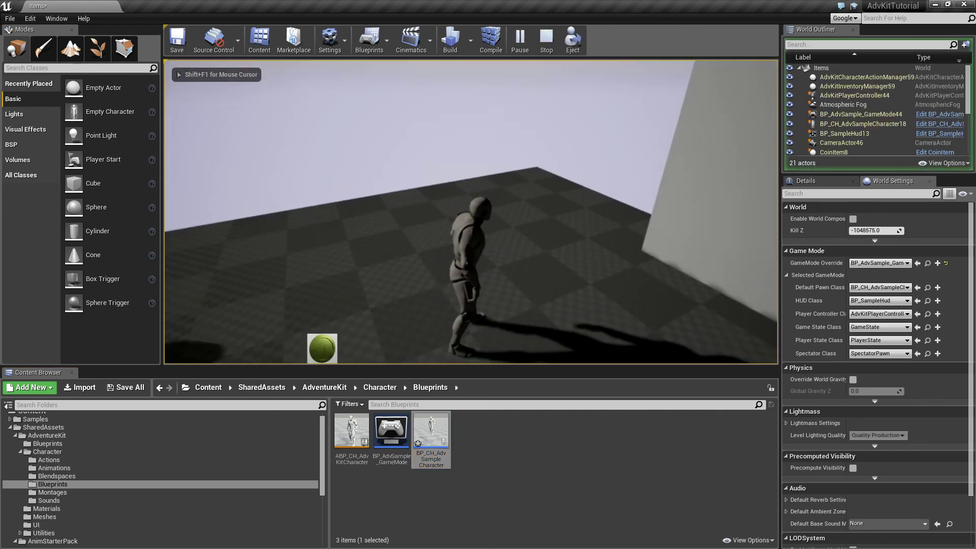
{"action": "key", "text": "Escape"}
{"action": "scroll", "coordinate": [361, 295], "scroll_direction": "down", "scroll_amount": 5}
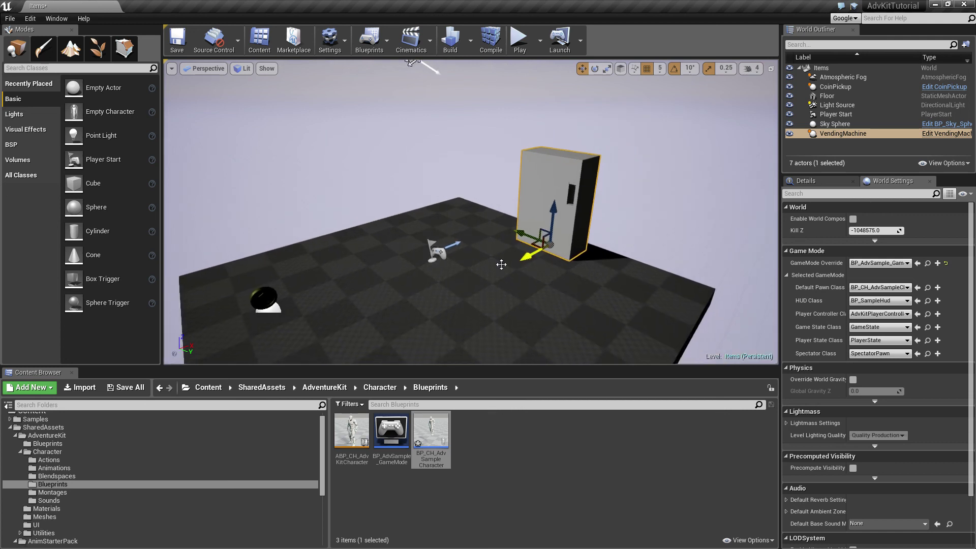
{"action": "key", "text": "a"}
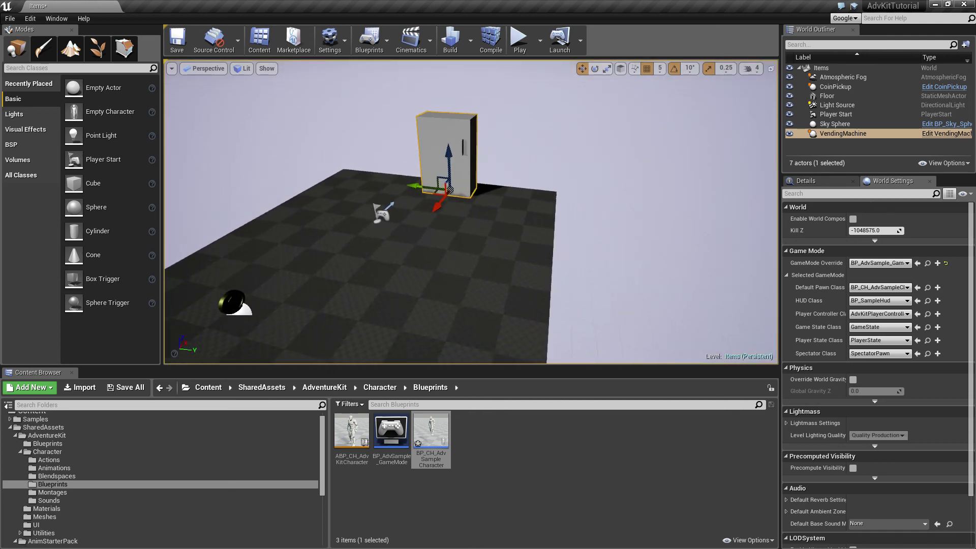